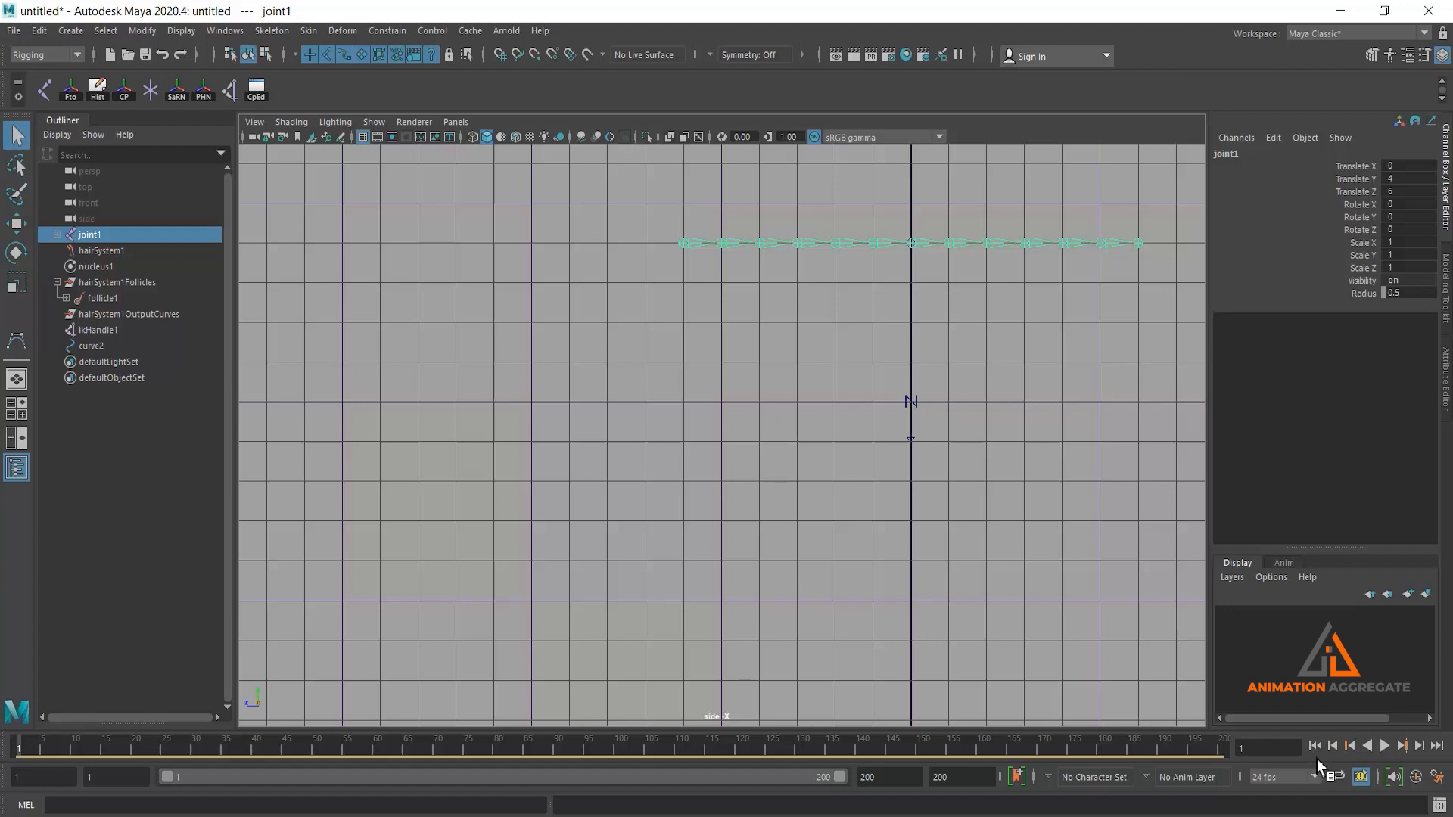
Play back the existing joint chain's hair simulation from the first frame and examine the chain in the perspective view
{"action": "left_click", "coordinate": [1384, 746]}
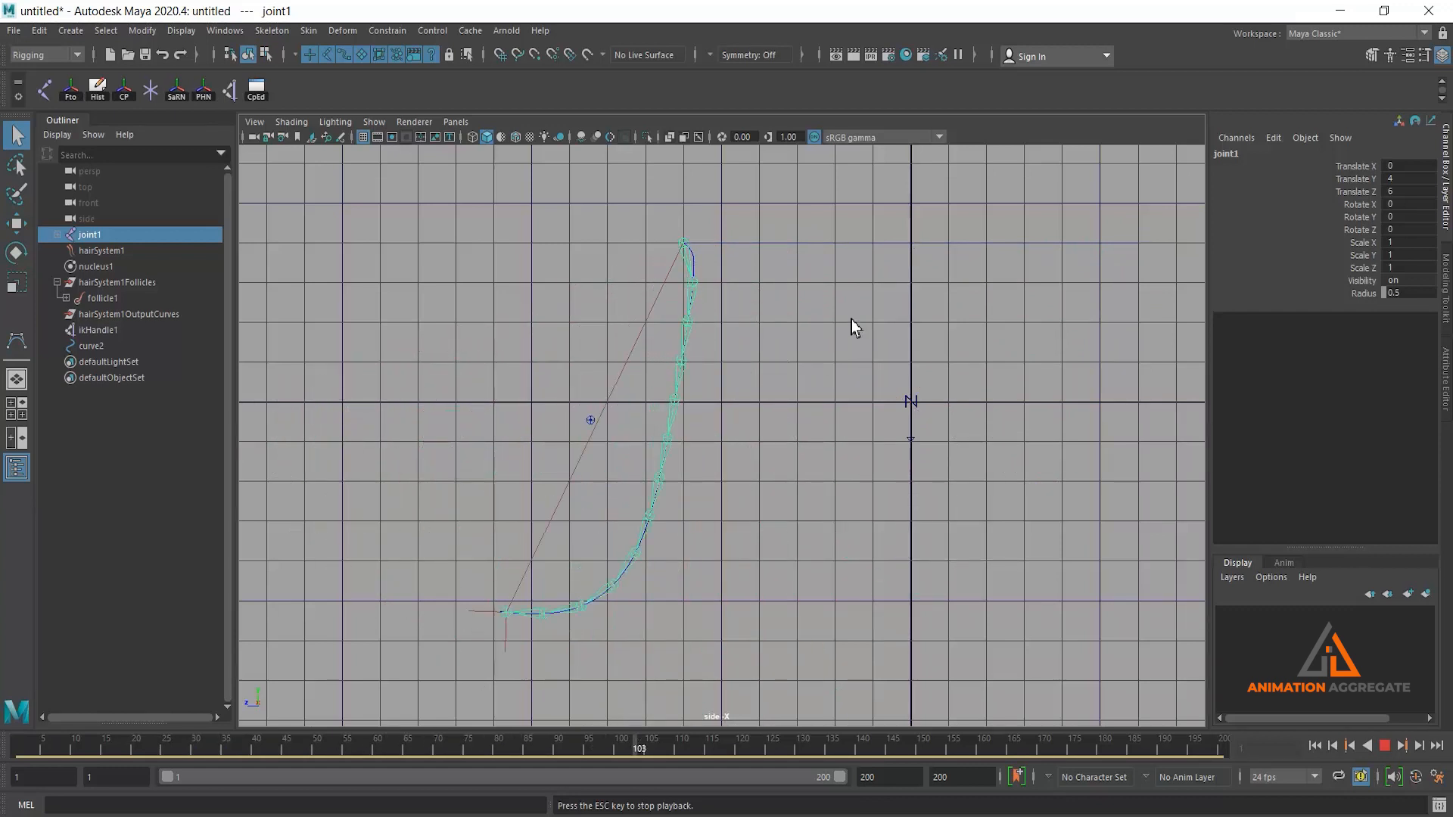
{"action": "left_click", "coordinate": [1385, 746]}
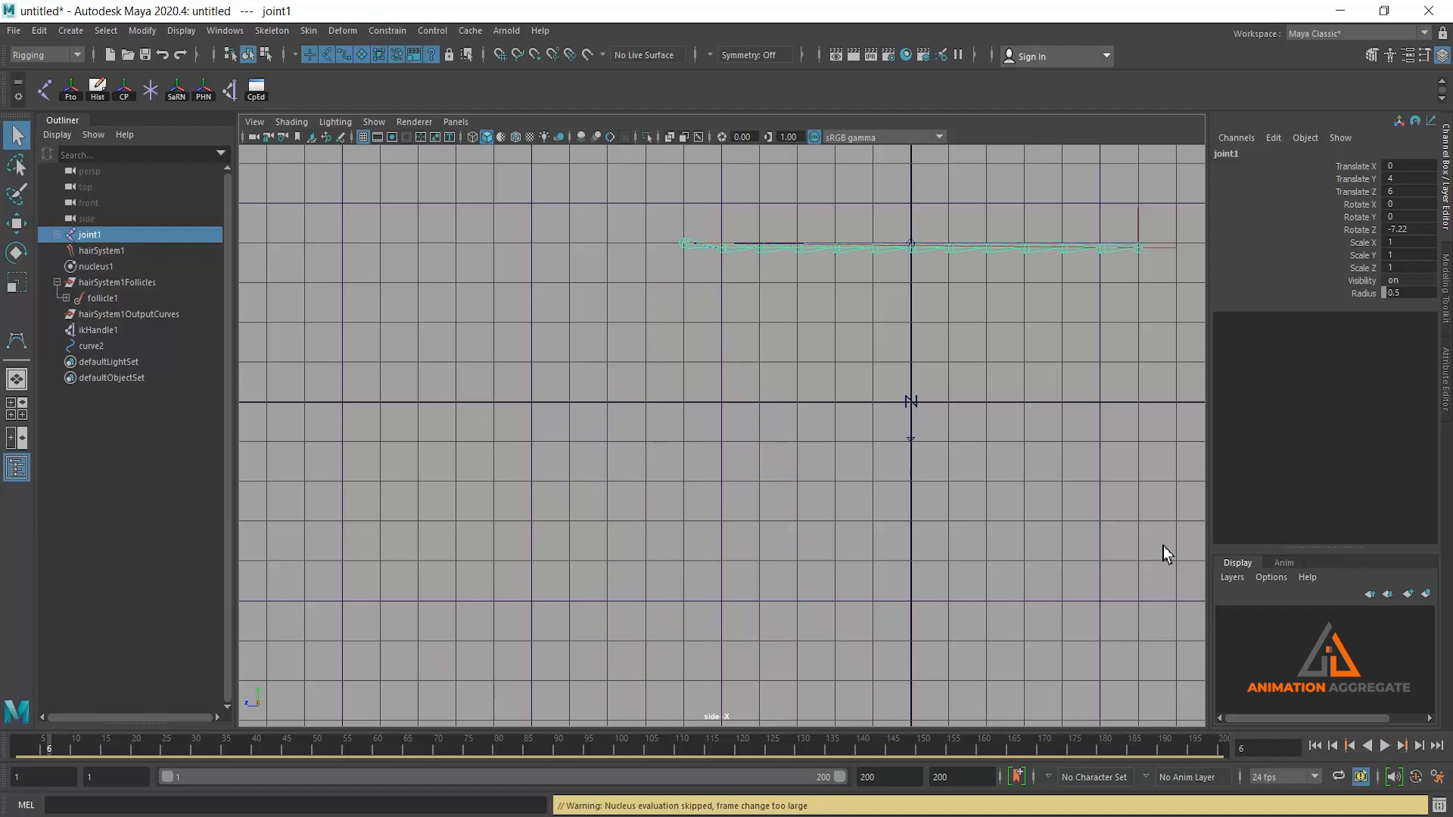
{"action": "left_click", "coordinate": [1324, 754]}
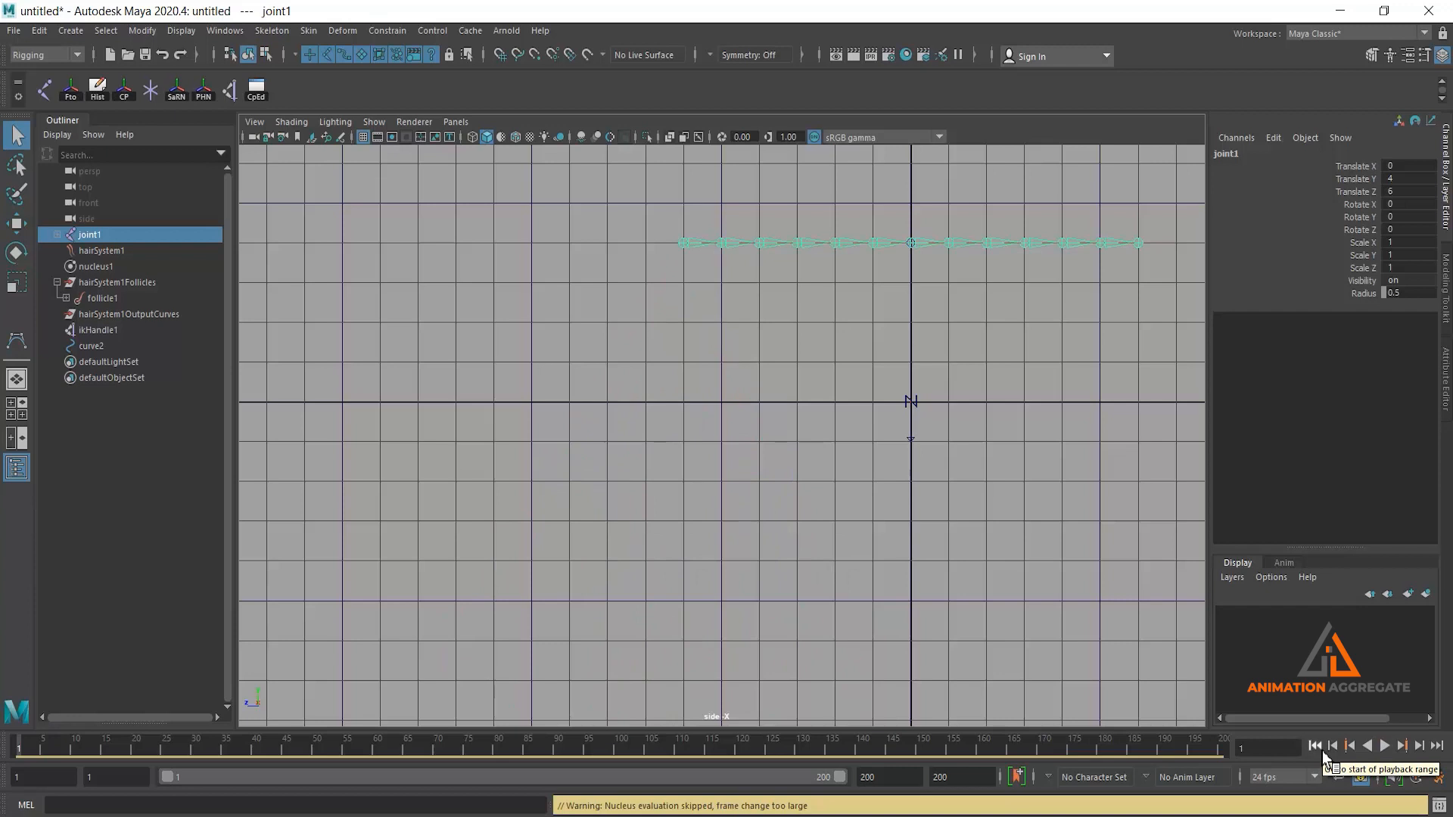
{"action": "left_click", "coordinate": [1384, 746]}
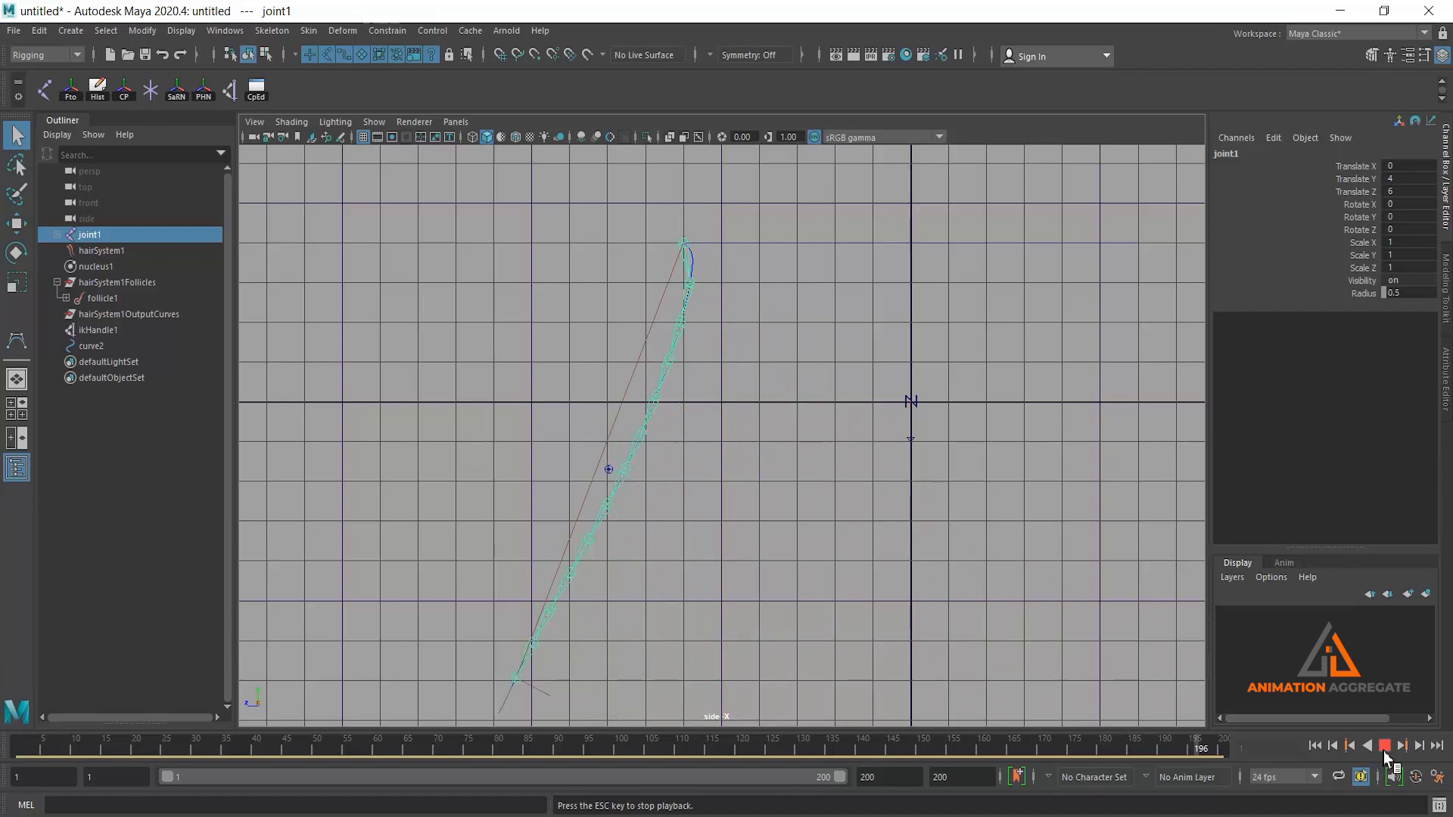
{"action": "key", "text": "Escape"}
{"action": "key", "text": "space"}
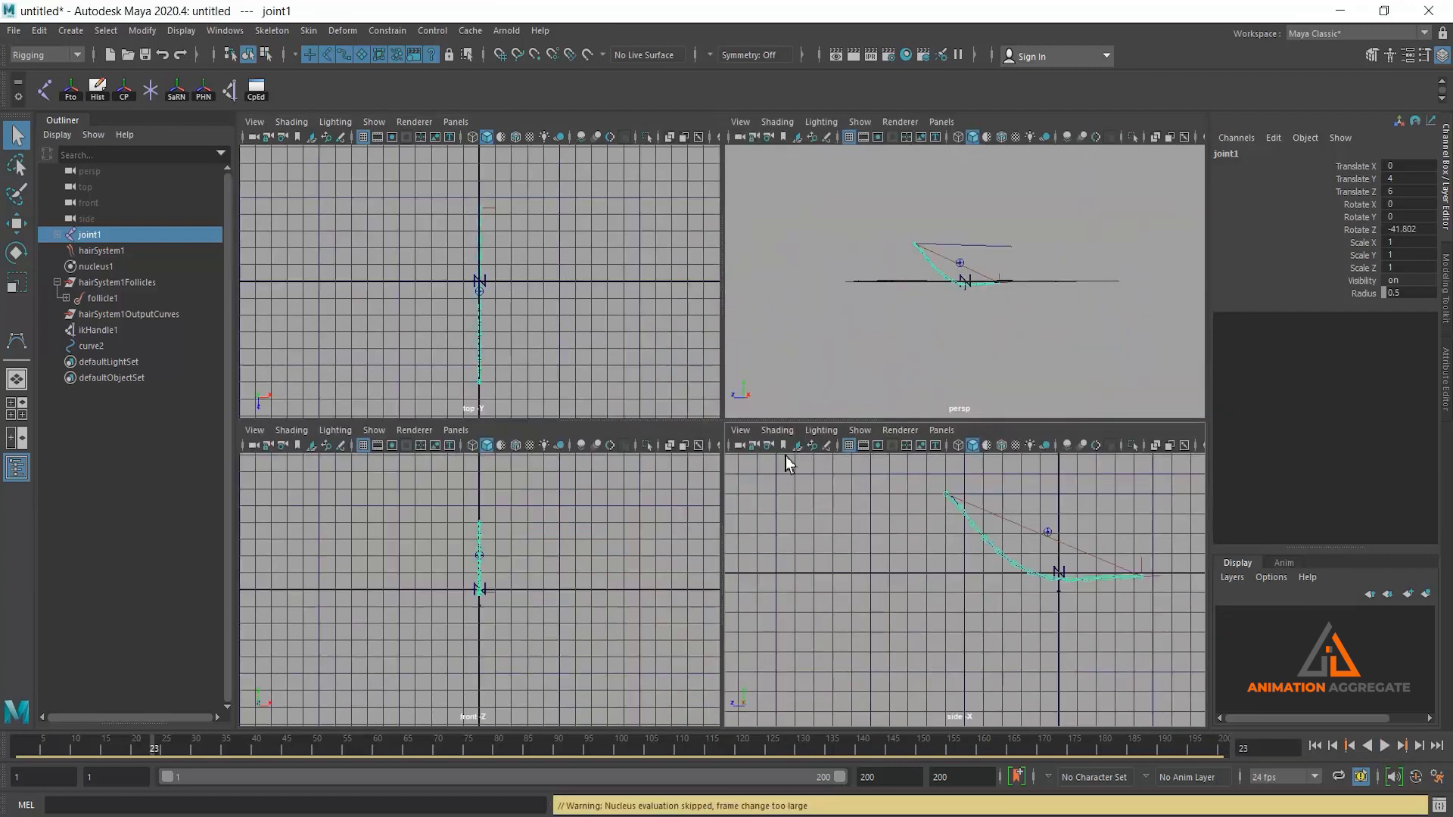
{"action": "key", "text": "space"}
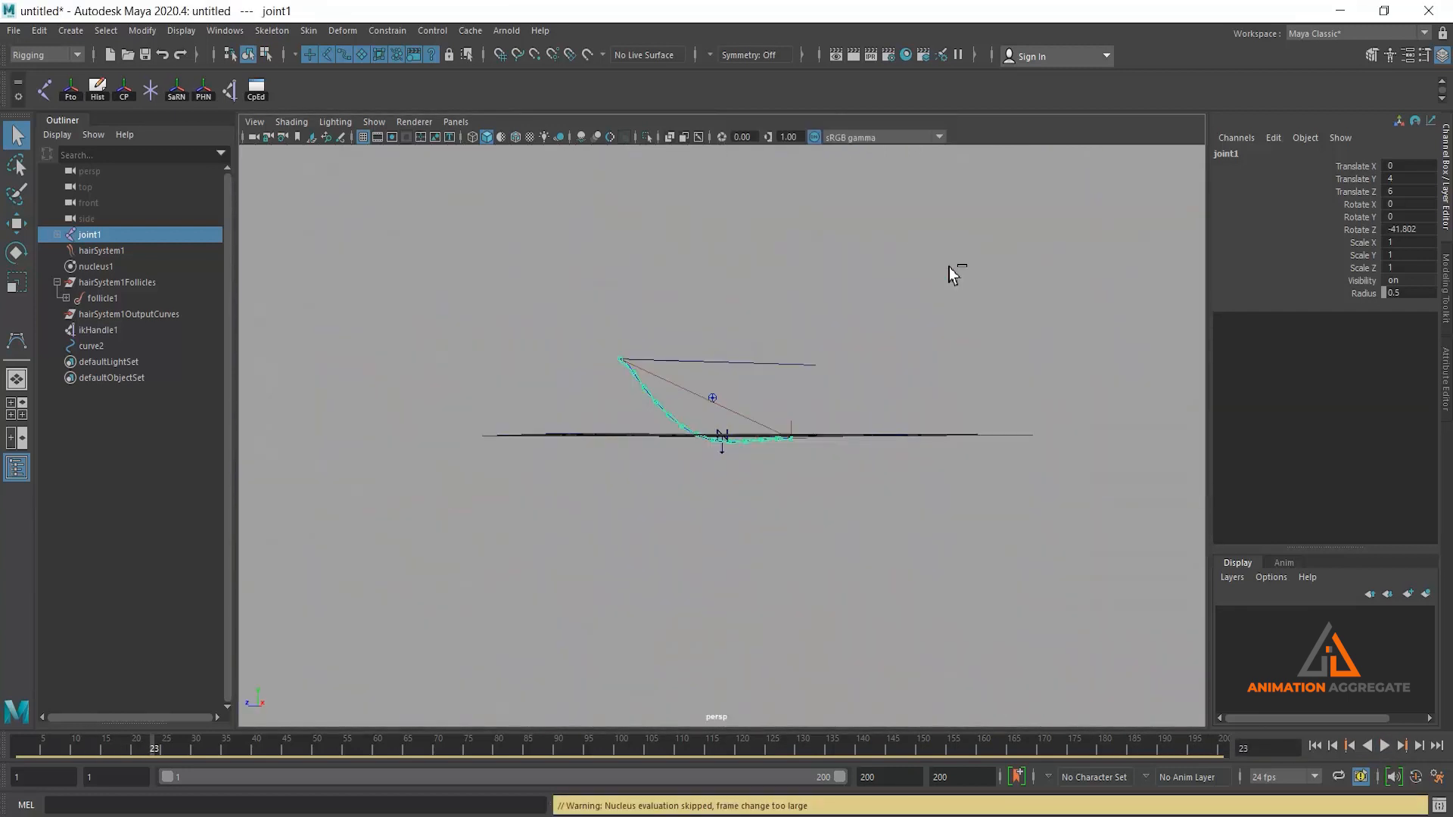
{"action": "left_click_drag", "start_coordinate": [937, 576], "coordinate": [875, 547], "text": "alt"}
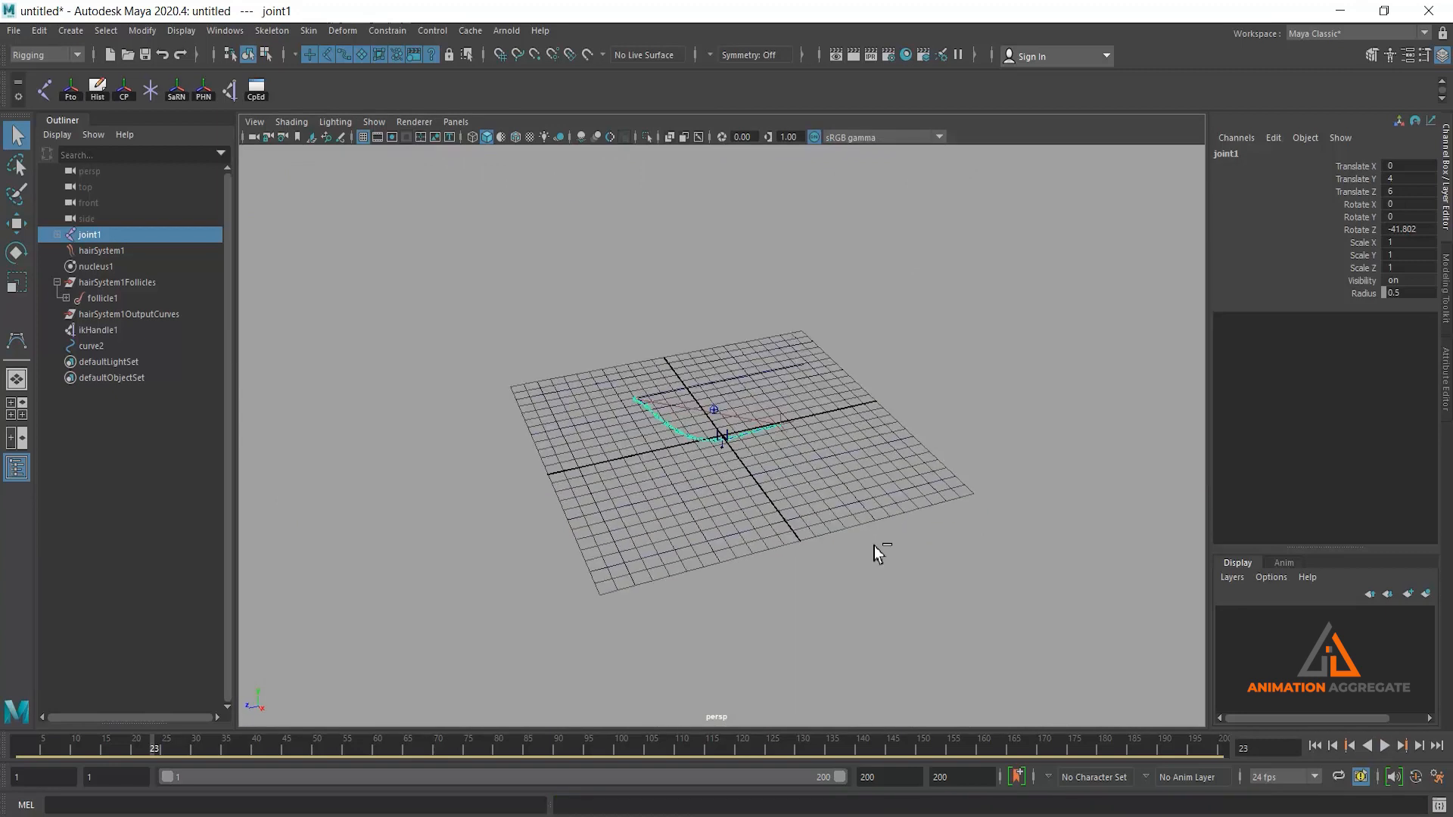
Start a new empty scene without saving the current one
{"action": "key", "text": "ctrl+n"}
{"action": "left_click", "coordinate": [749, 426]}
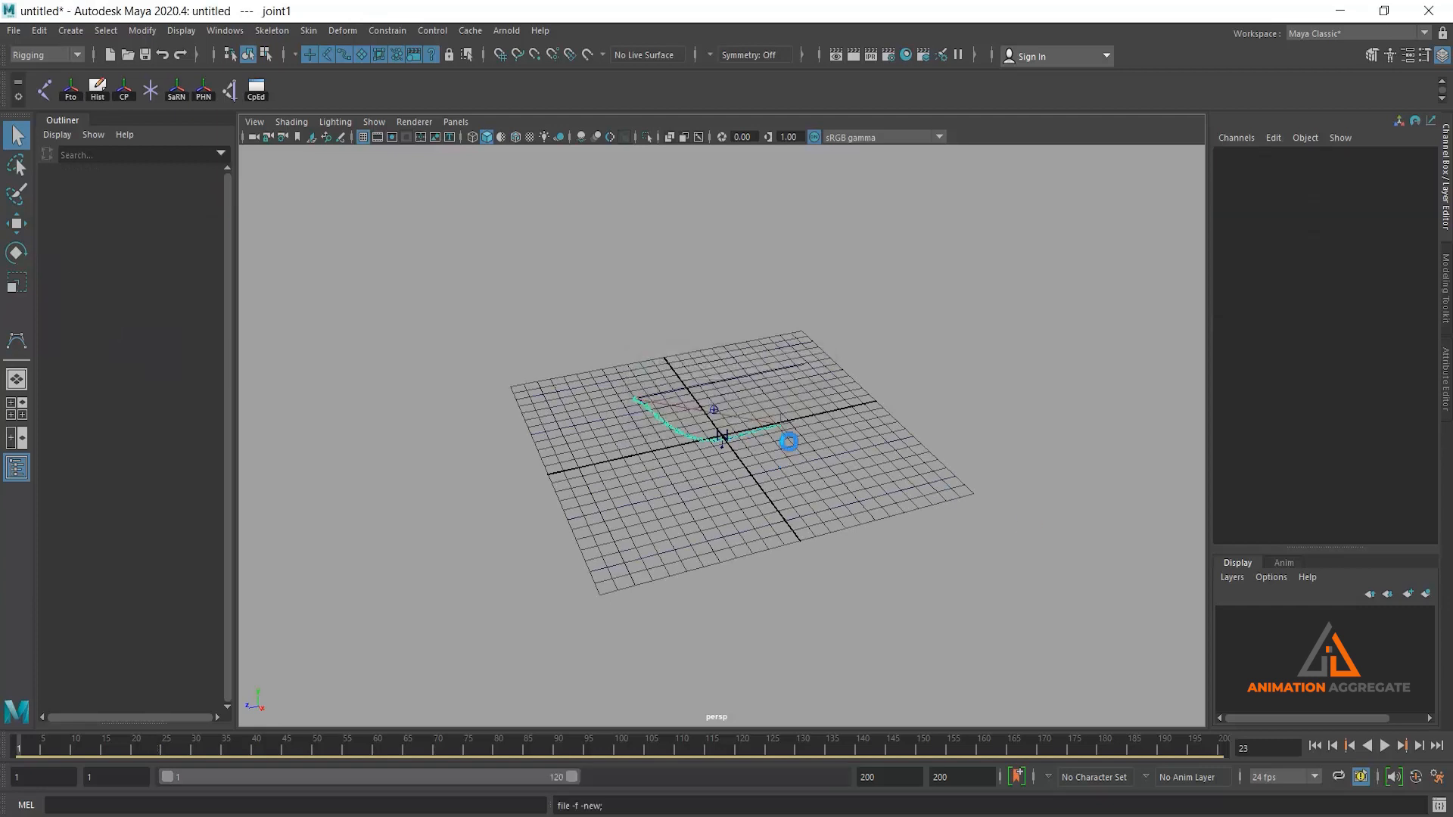
{"action": "left_click_drag", "start_coordinate": [787, 451], "coordinate": [691, 441], "text": "alt"}
{"action": "right_click_drag", "start_coordinate": [691, 441], "coordinate": [837, 443], "text": "alt"}
Draw a straight chain of 13 joints along the Z axis in the side view, snapped to neighbouring grid points from Z 6 to -6
{"action": "key", "text": "space"}
{"action": "key", "text": "space"}
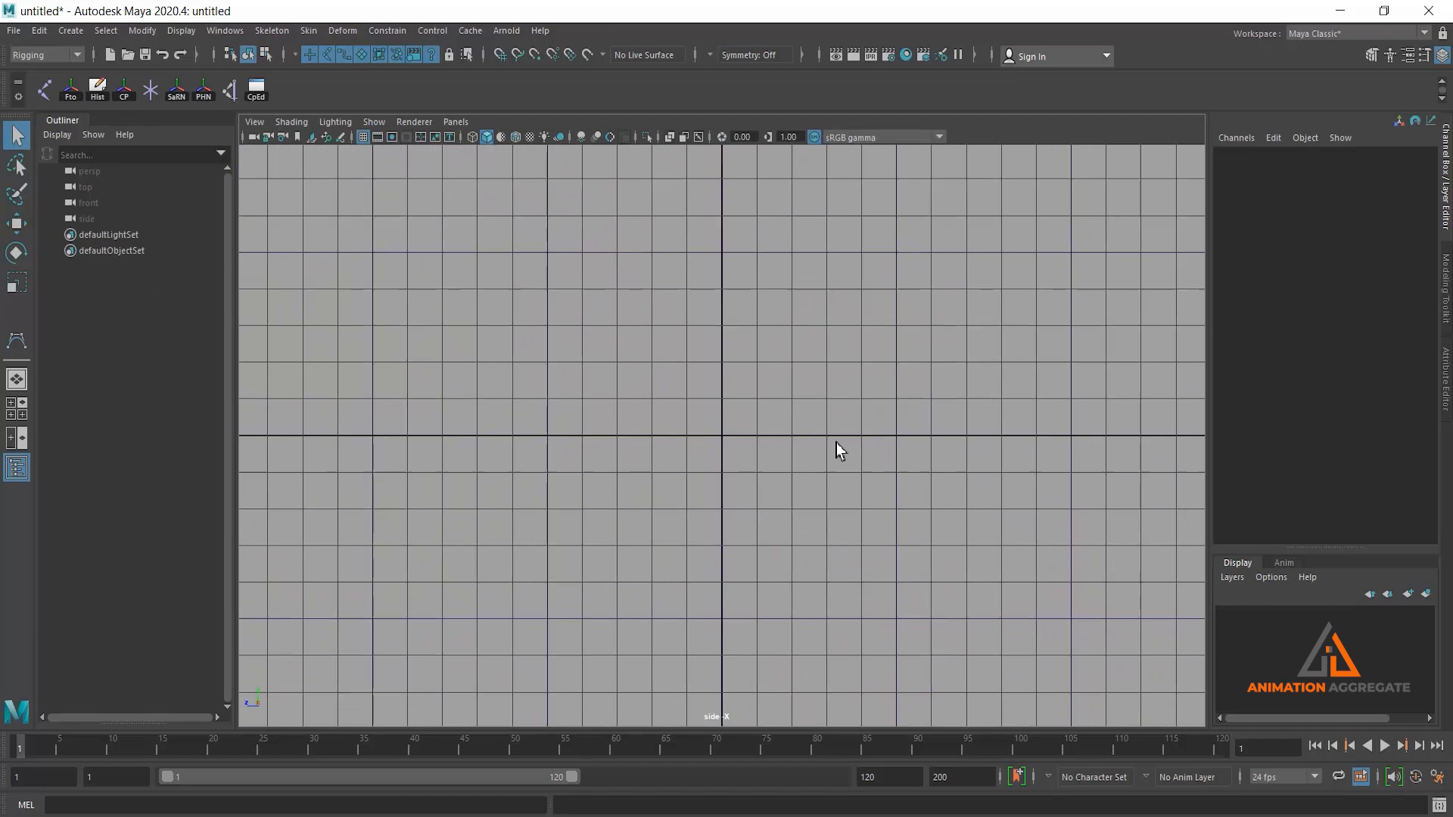
{"action": "double_click", "coordinate": [50, 90]}
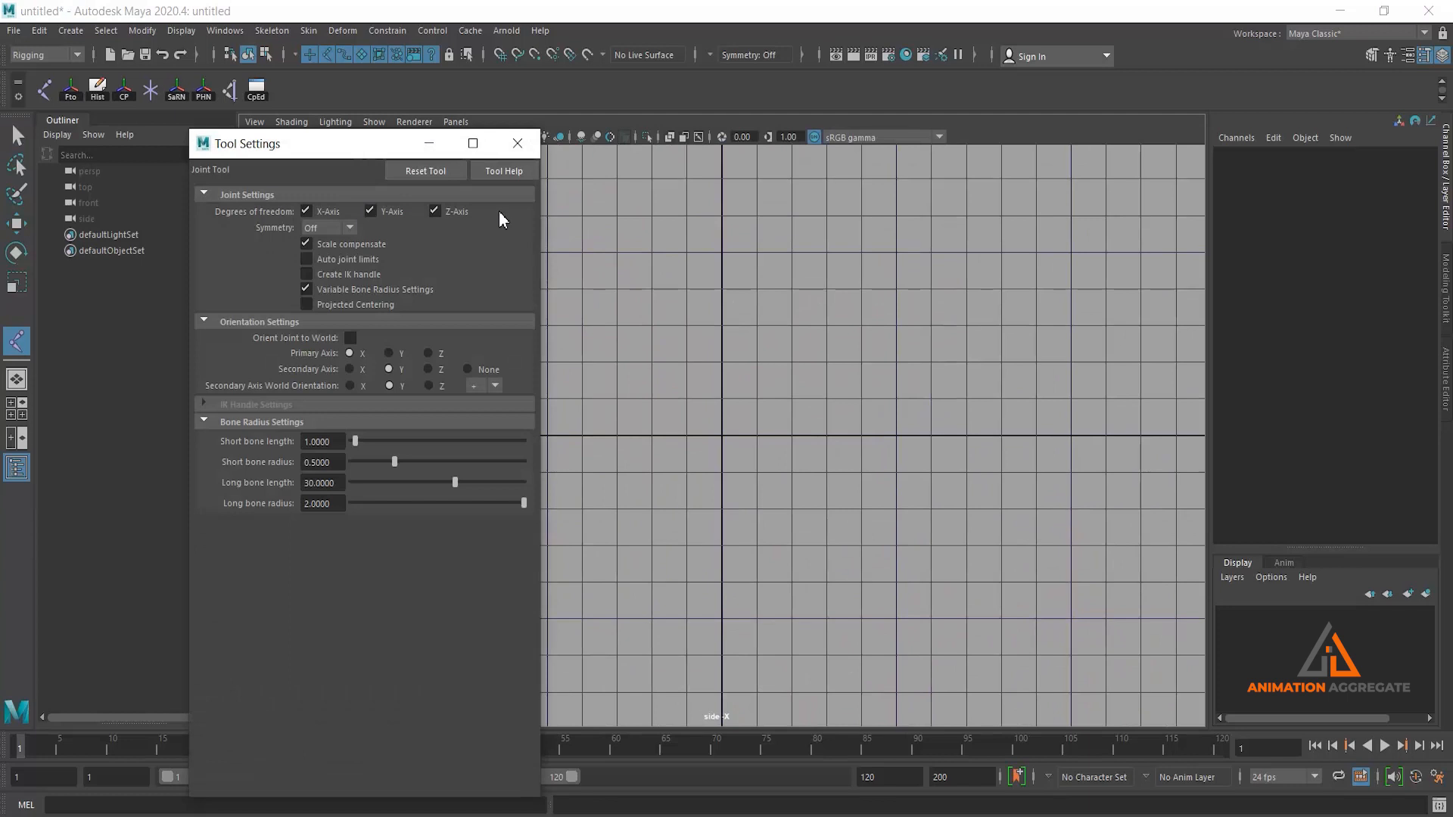
{"action": "left_click", "coordinate": [528, 144]}
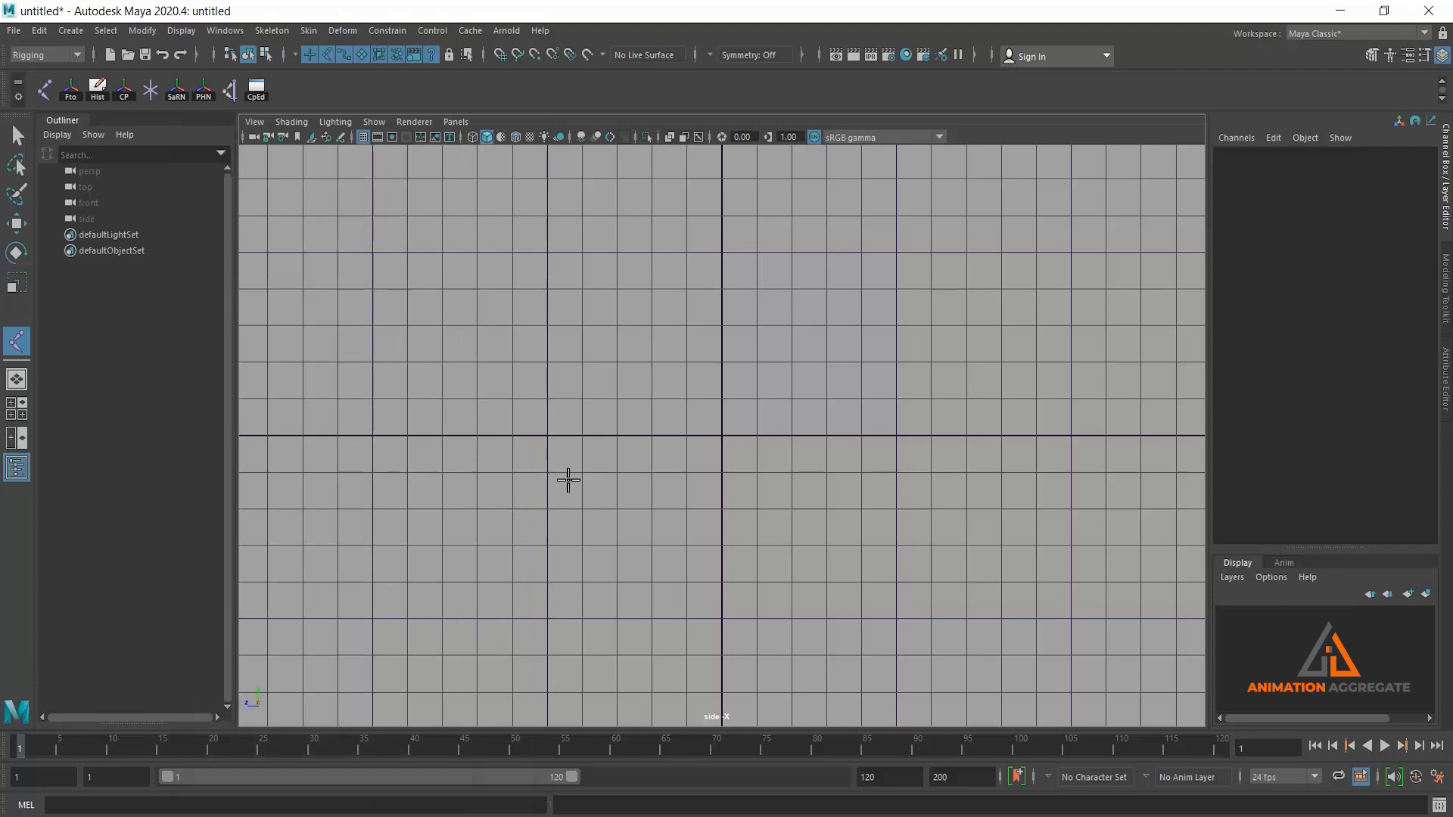
{"action": "scroll", "coordinate": [681, 492], "scroll_direction": "down", "scroll_amount": 3}
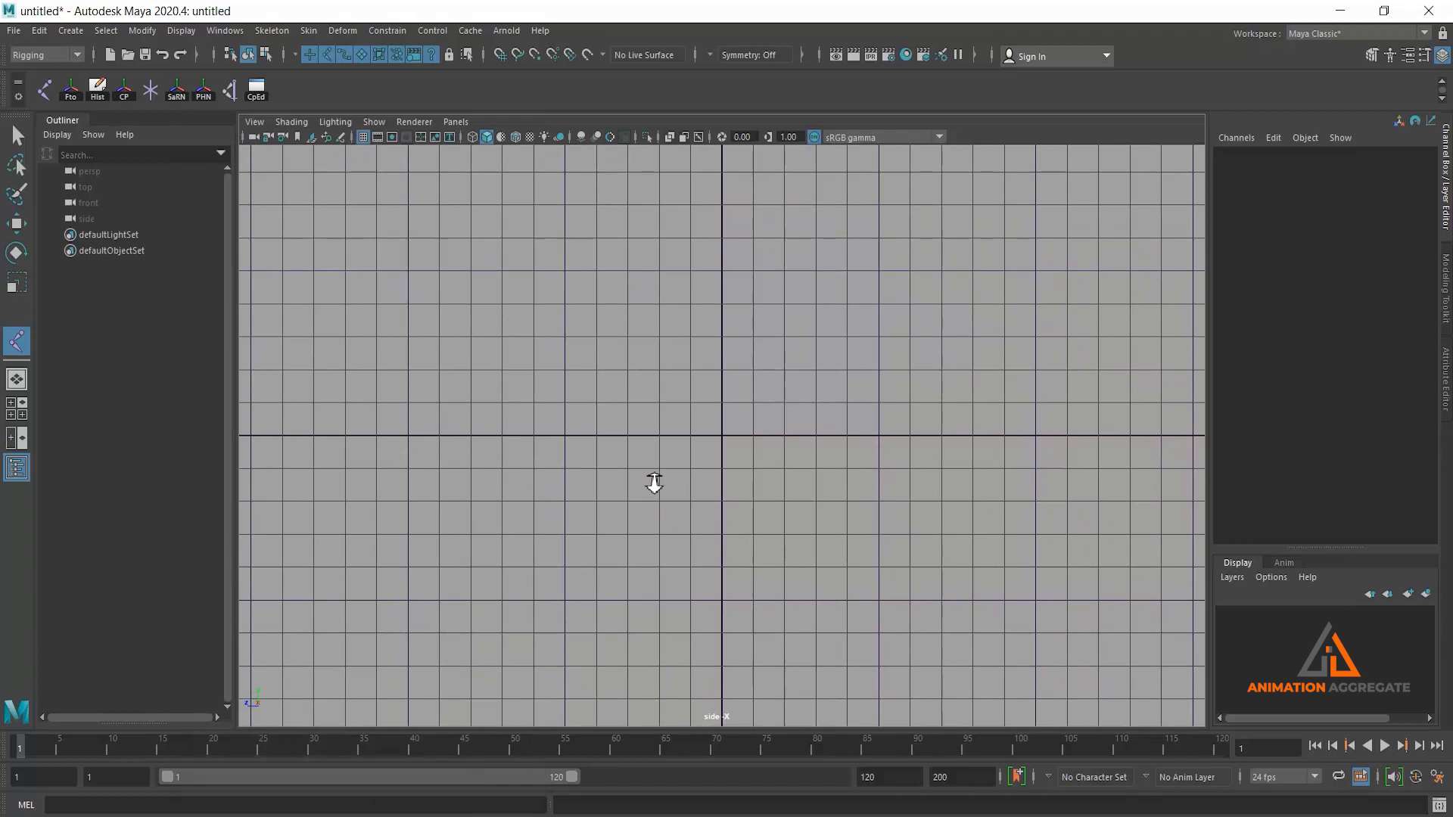
{"action": "key", "text": "x"}
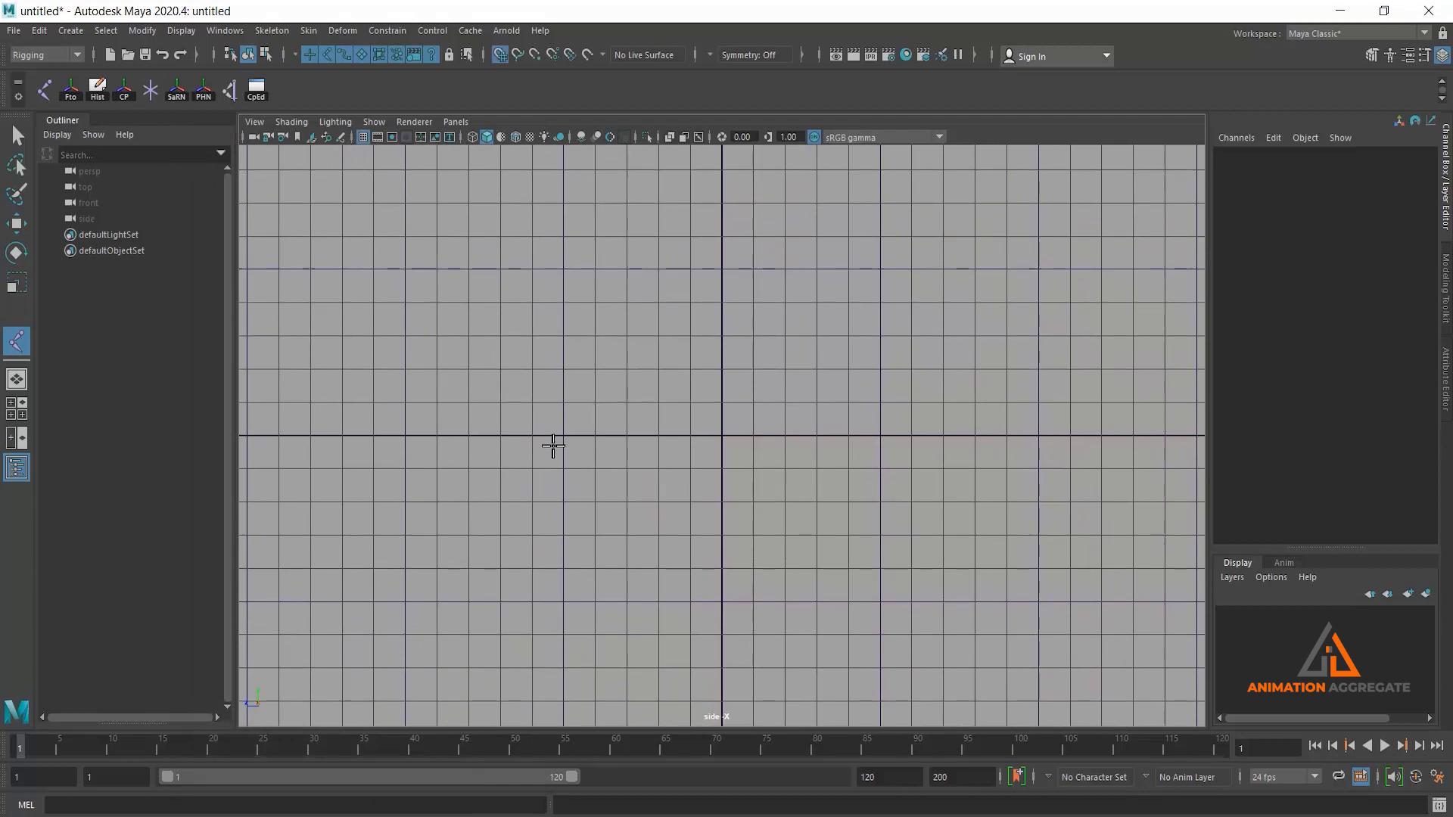
{"action": "left_click", "coordinate": [540, 444]}
{"action": "left_click", "coordinate": [571, 441]}
{"action": "left_click", "coordinate": [601, 439]}
{"action": "left_click", "coordinate": [635, 443]}
{"action": "left_click", "coordinate": [662, 445]}
{"action": "left_click", "coordinate": [692, 442]}
{"action": "left_click", "coordinate": [716, 454]}
{"action": "left_click", "coordinate": [758, 445]}
{"action": "left_click", "coordinate": [786, 452]}
{"action": "left_click", "coordinate": [819, 455]}
{"action": "left_click", "coordinate": [844, 441]}
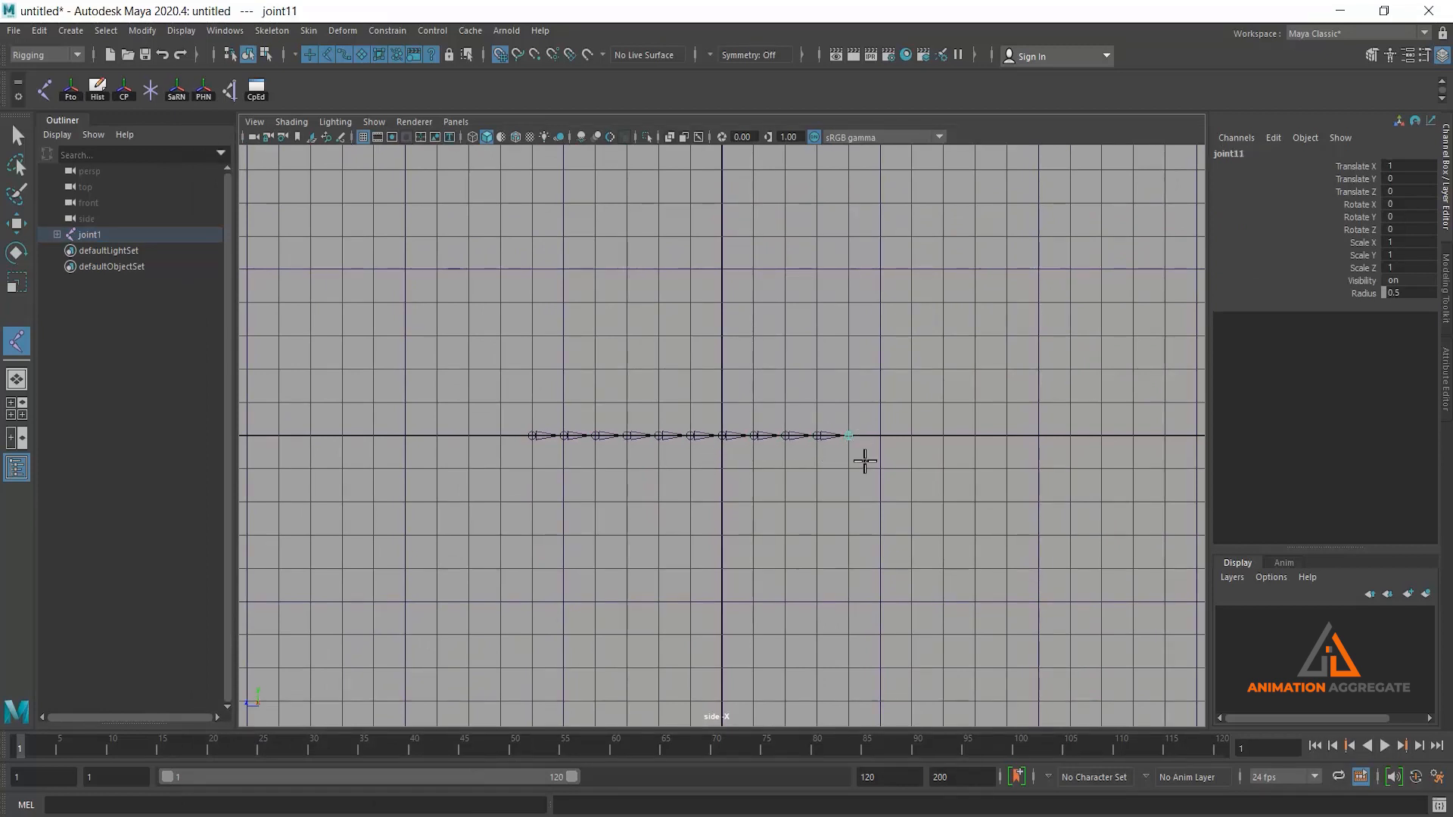
{"action": "left_click", "coordinate": [889, 443]}
{"action": "left_click", "coordinate": [924, 446]}
{"action": "key", "text": "Return"}
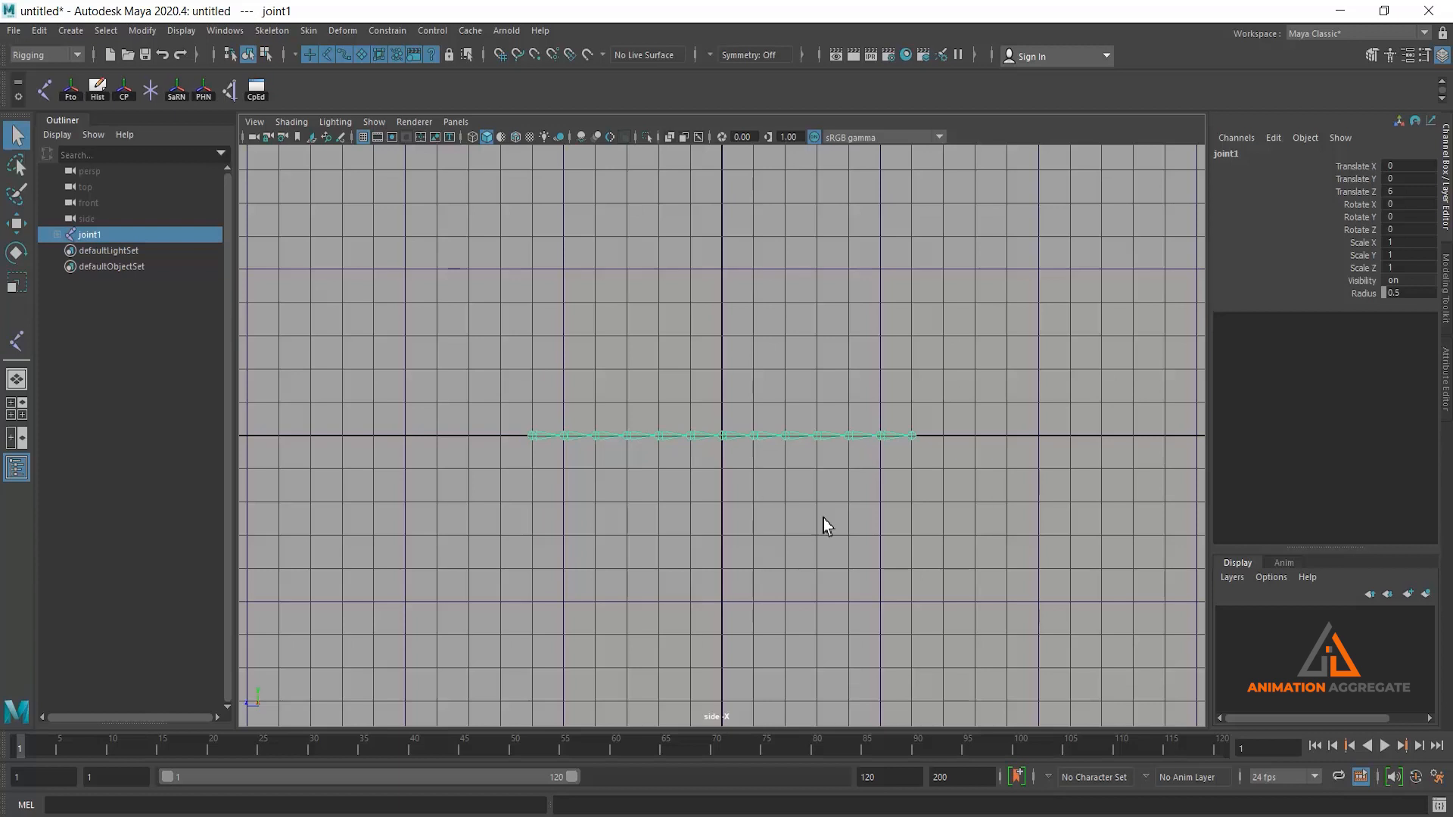
Move the joint chain straight up from its root joint to a Translate Y of about 7.7
{"action": "scroll", "coordinate": [718, 429], "scroll_direction": "up", "scroll_amount": 2}
{"action": "key", "text": "w"}
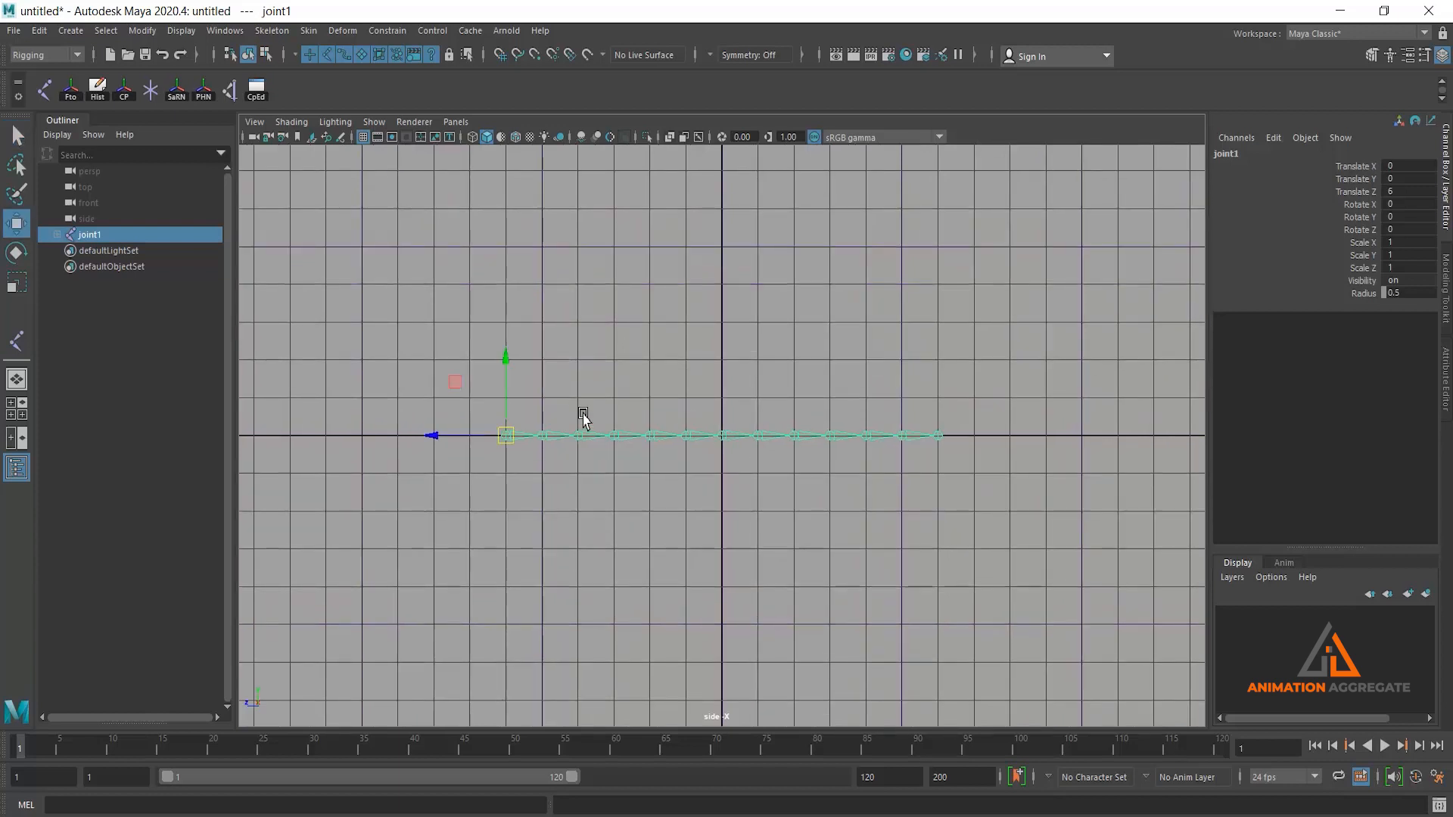
{"action": "left_click_drag", "start_coordinate": [503, 366], "coordinate": [505, 91]}
{"action": "scroll", "coordinate": [712, 438], "scroll_direction": "down", "scroll_amount": 1}
{"action": "key", "text": "space"}
{"action": "key", "text": "space"}
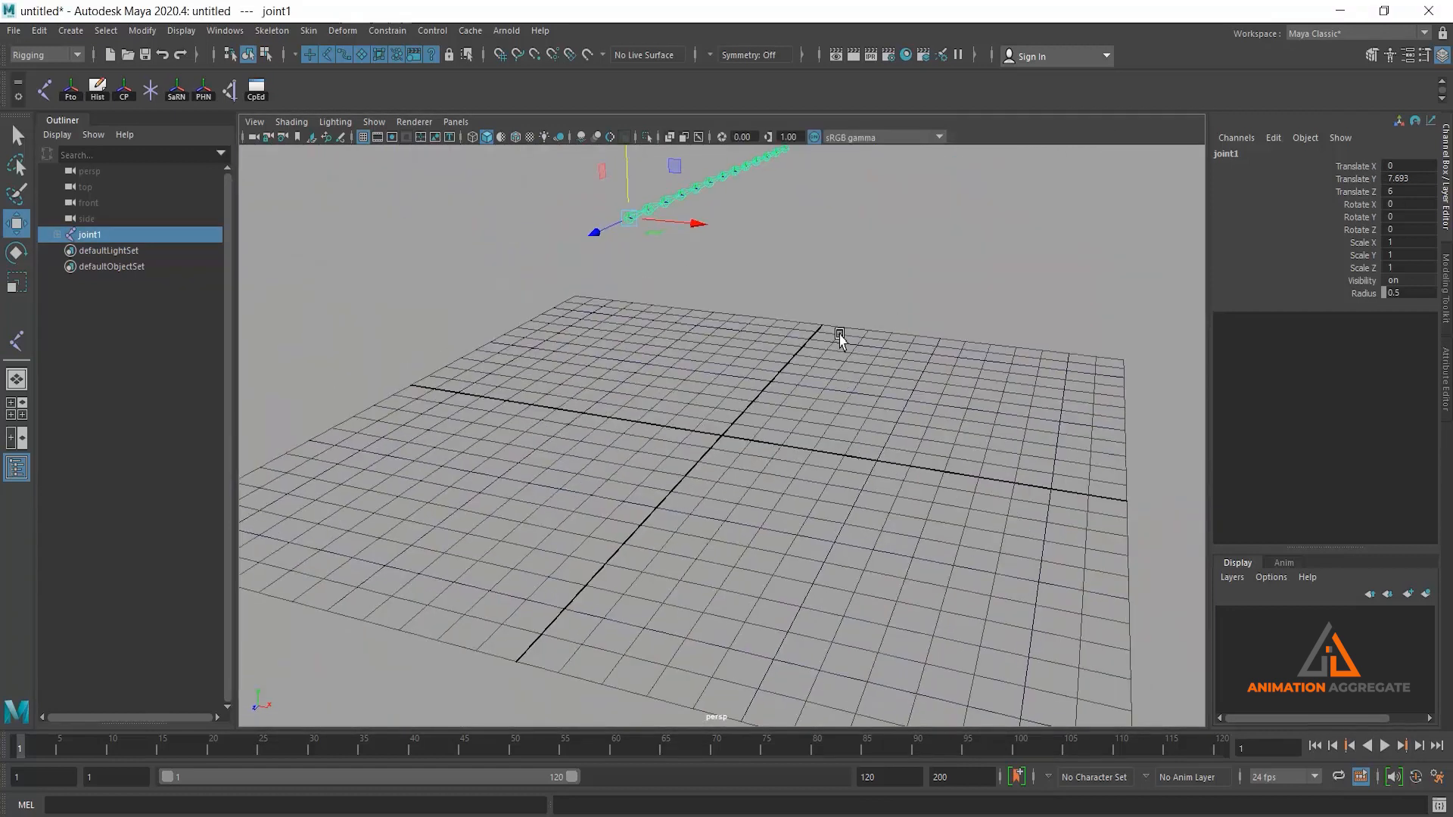
{"action": "left_click_drag", "start_coordinate": [825, 318], "coordinate": [718, 458], "text": "alt"}
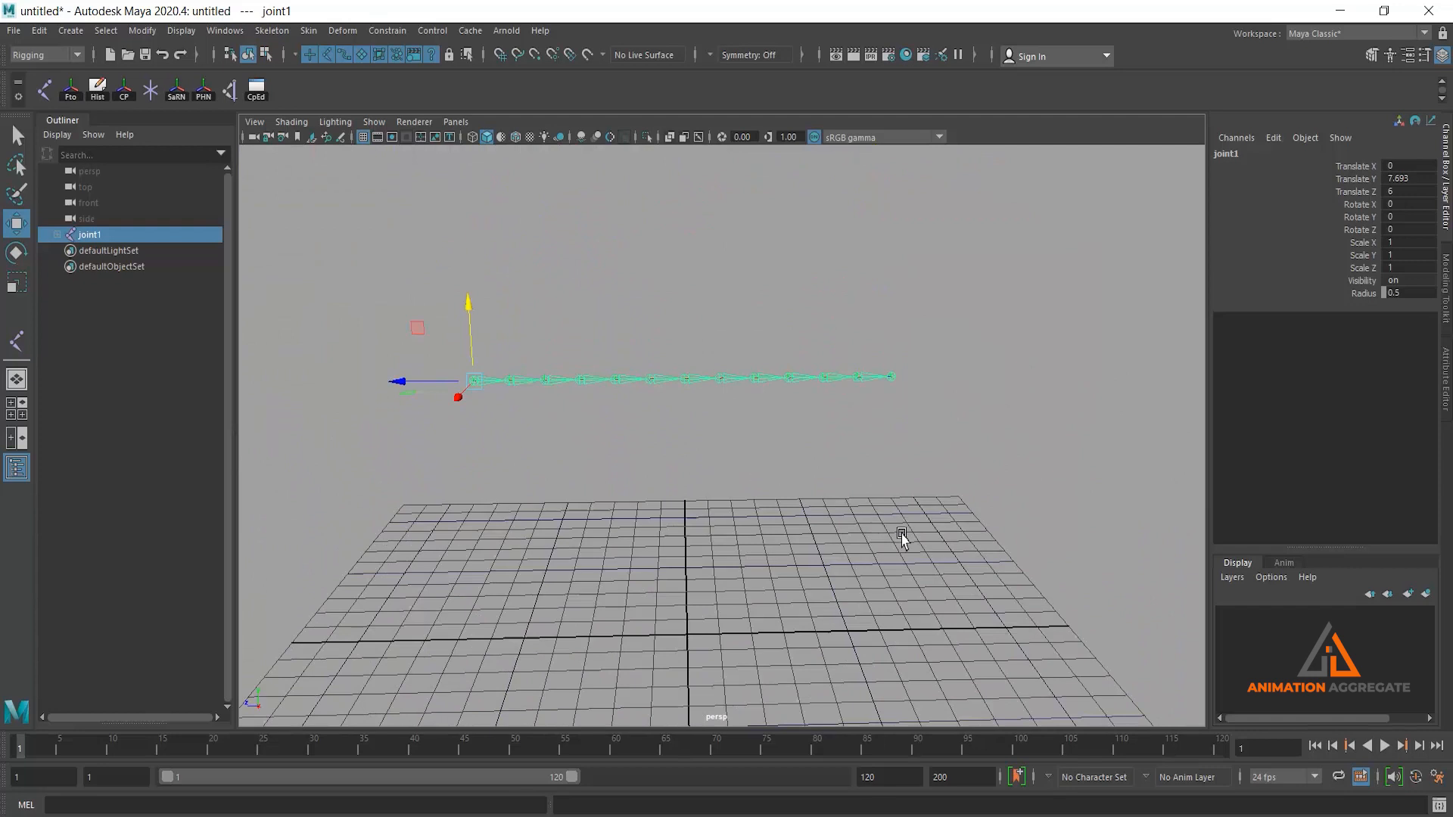
Start a CV curve with degree 3 Cubic in the side view, placing its first point on the chain's root joint
{"action": "key", "text": "space"}
{"action": "key", "text": "space"}
{"action": "middle_click_drag", "start_coordinate": [665, 347], "coordinate": [674, 480], "text": "alt"}
{"action": "right_click_drag", "start_coordinate": [674, 480], "coordinate": [863, 513], "text": "alt"}
{"action": "scroll", "coordinate": [861, 509], "scroll_direction": "up", "scroll_amount": 3}
{"action": "middle_click_drag", "start_coordinate": [699, 330], "coordinate": [802, 473], "text": "alt"}
{"action": "scroll", "coordinate": [564, 285], "scroll_direction": "up", "scroll_amount": 1}
{"action": "left_click", "coordinate": [71, 30]}
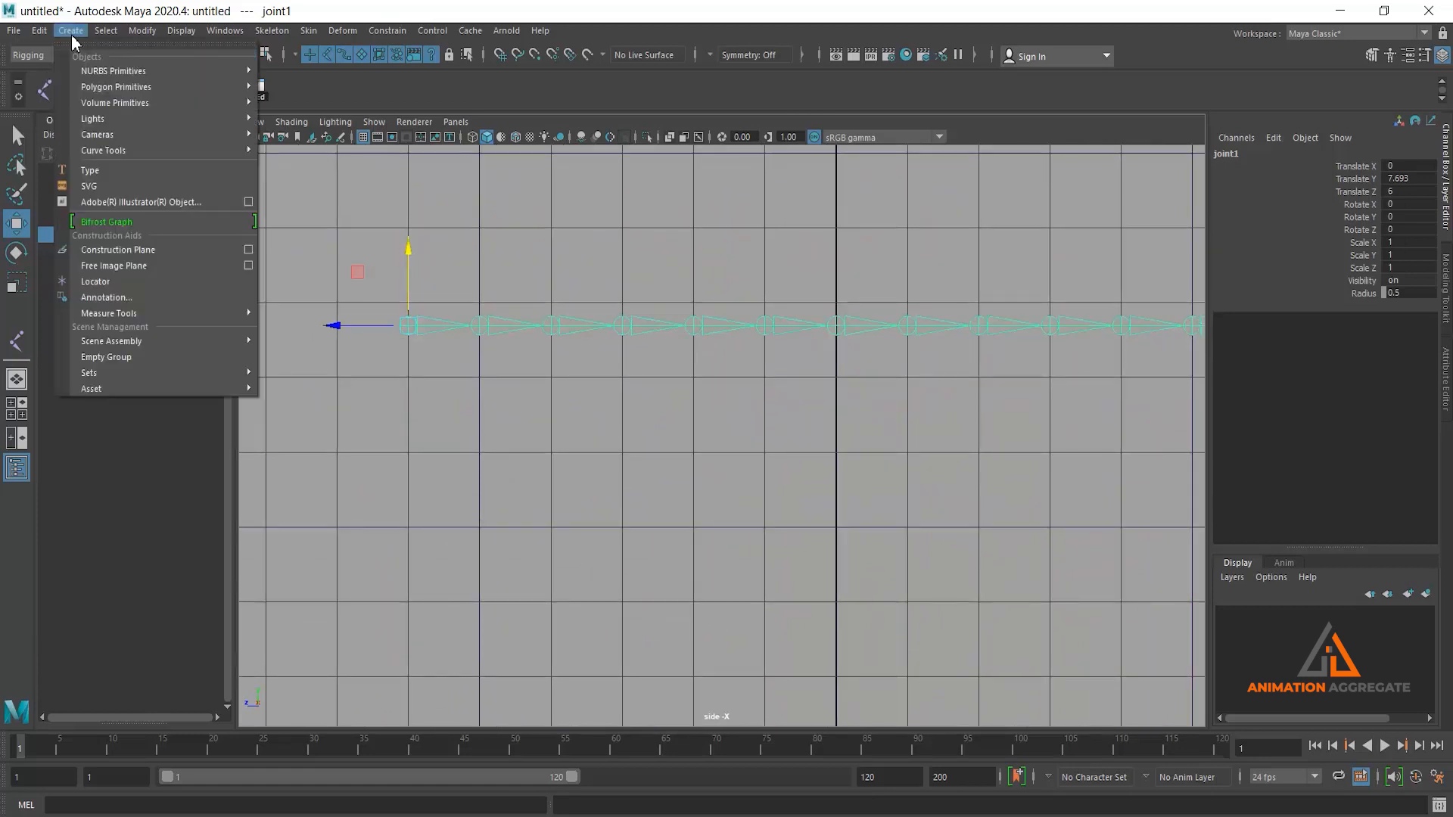
{"action": "mouse_move", "coordinate": [218, 156]}
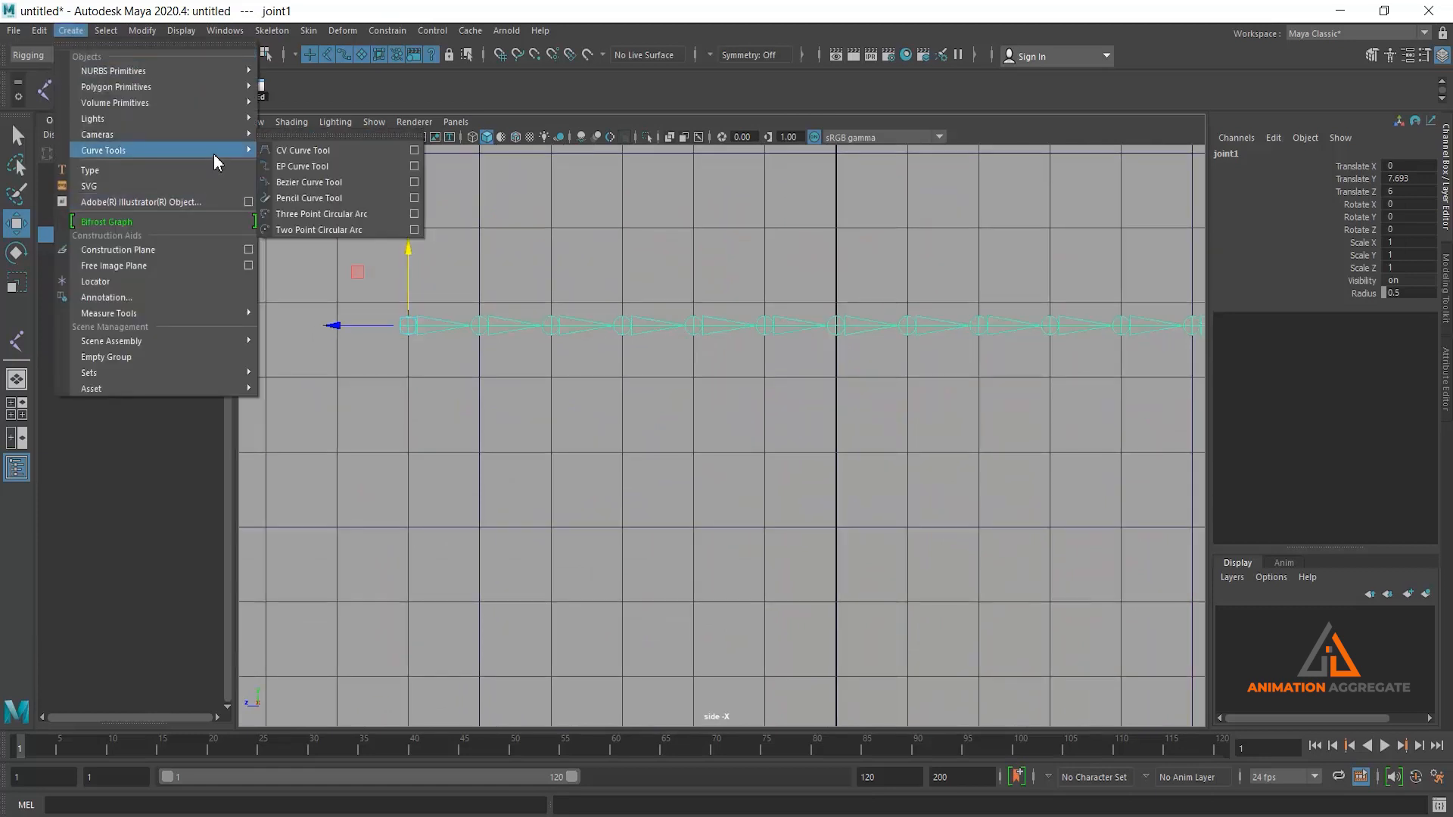
{"action": "left_click", "coordinate": [413, 151]}
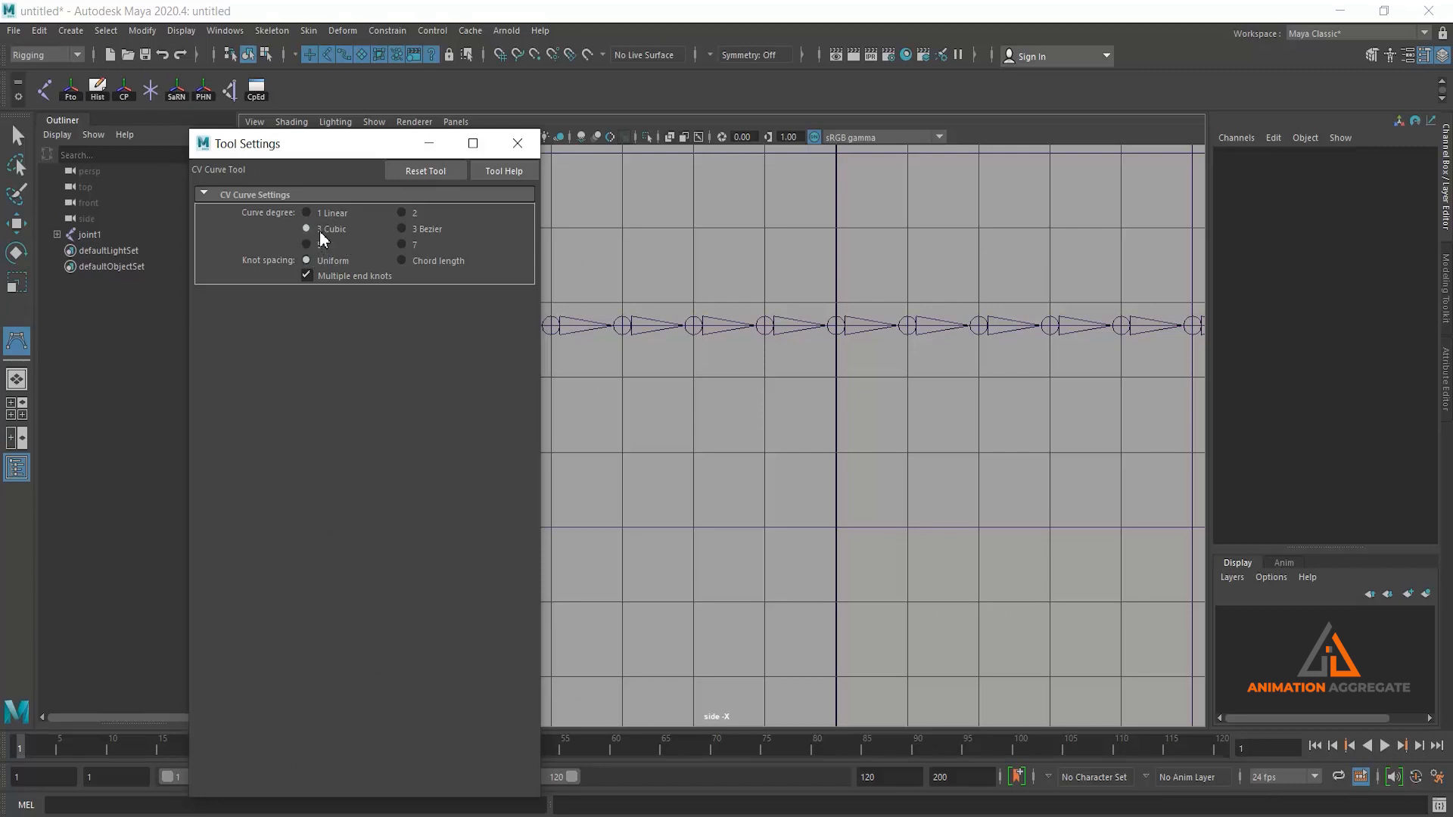
{"action": "left_click", "coordinate": [518, 143]}
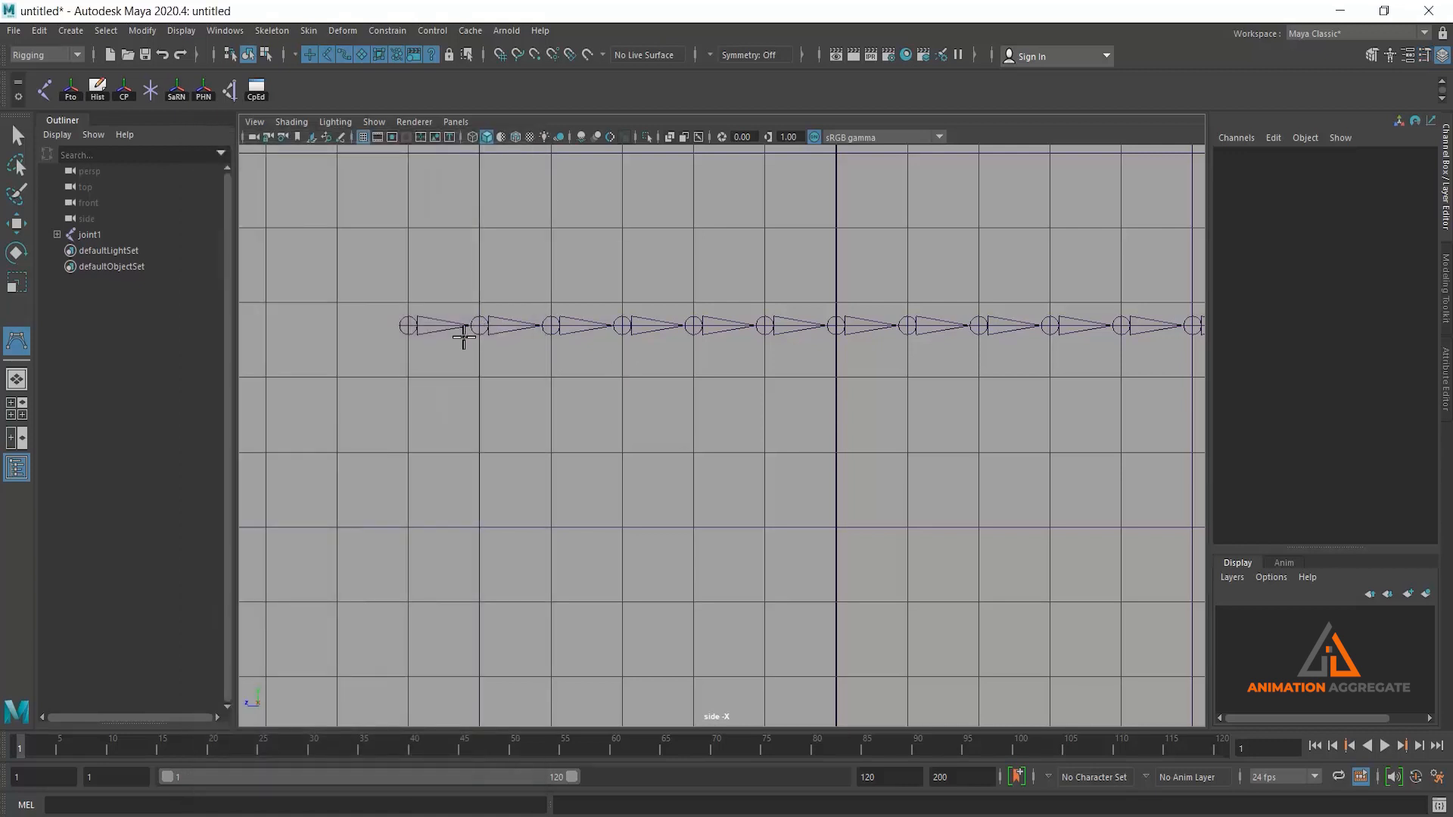
{"action": "left_click", "coordinate": [409, 327]}
{"action": "middle_click_drag", "start_coordinate": [410, 261], "coordinate": [516, 337], "text": "alt"}
{"action": "right_click_drag", "start_coordinate": [493, 362], "coordinate": [772, 457], "text": "alt"}
{"action": "middle_click_drag", "start_coordinate": [493, 347], "coordinate": [717, 408], "text": "alt"}
{"action": "right_click_drag", "start_coordinate": [605, 454], "coordinate": [688, 489], "text": "alt"}
{"action": "scroll", "coordinate": [687, 489], "scroll_direction": "up", "scroll_amount": 5}
{"action": "scroll", "coordinate": [781, 426], "scroll_direction": "down", "scroll_amount": 3}
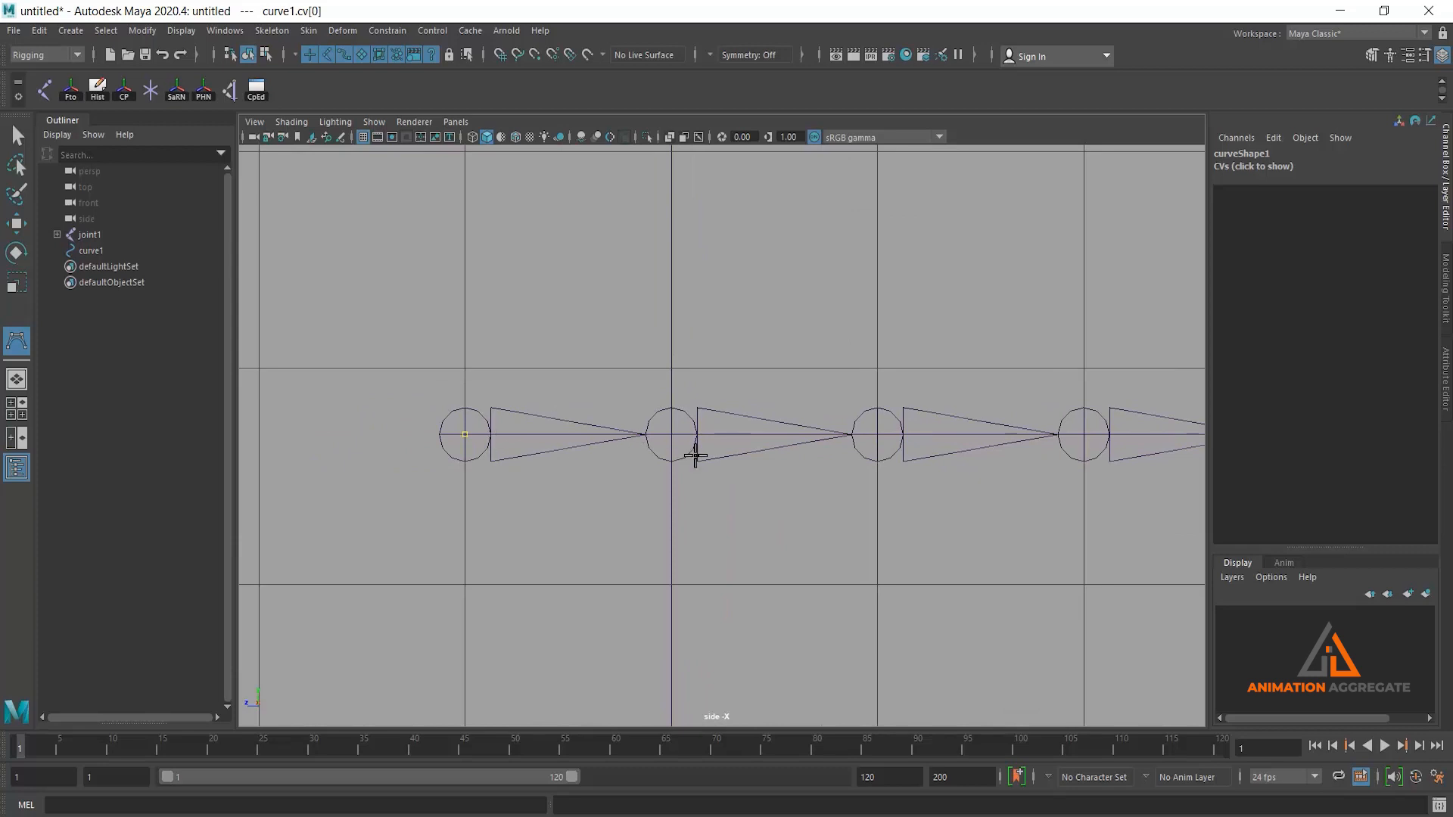
Add three curve points along the first bone, one on the second joint, one midway along the second bone and one on the third joint
{"action": "left_click", "coordinate": [516, 433]}
{"action": "left_click", "coordinate": [574, 434]}
{"action": "left_click", "coordinate": [622, 434]}
{"action": "key", "text": "v"}
{"action": "left_click", "coordinate": [680, 445]}
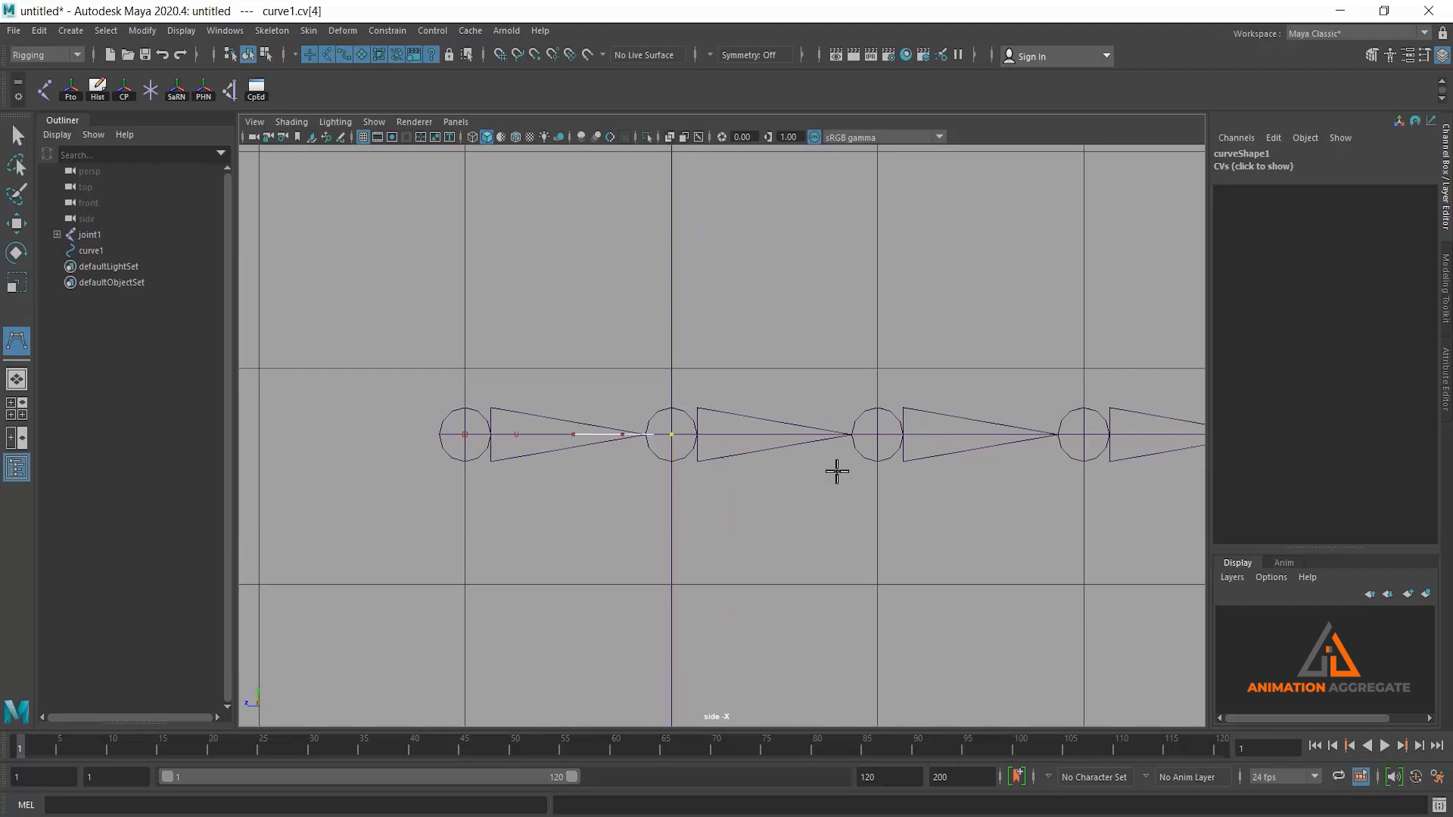
{"action": "left_click", "coordinate": [753, 434]}
{"action": "left_click", "coordinate": [877, 434]}
Continue the curve with one point snapped to each remaining joint up to the chain's end, and finish it
{"action": "middle_click_drag", "start_coordinate": [1009, 439], "coordinate": [628, 459], "text": "alt"}
{"action": "right_click_drag", "start_coordinate": [817, 532], "coordinate": [752, 421], "text": "alt"}
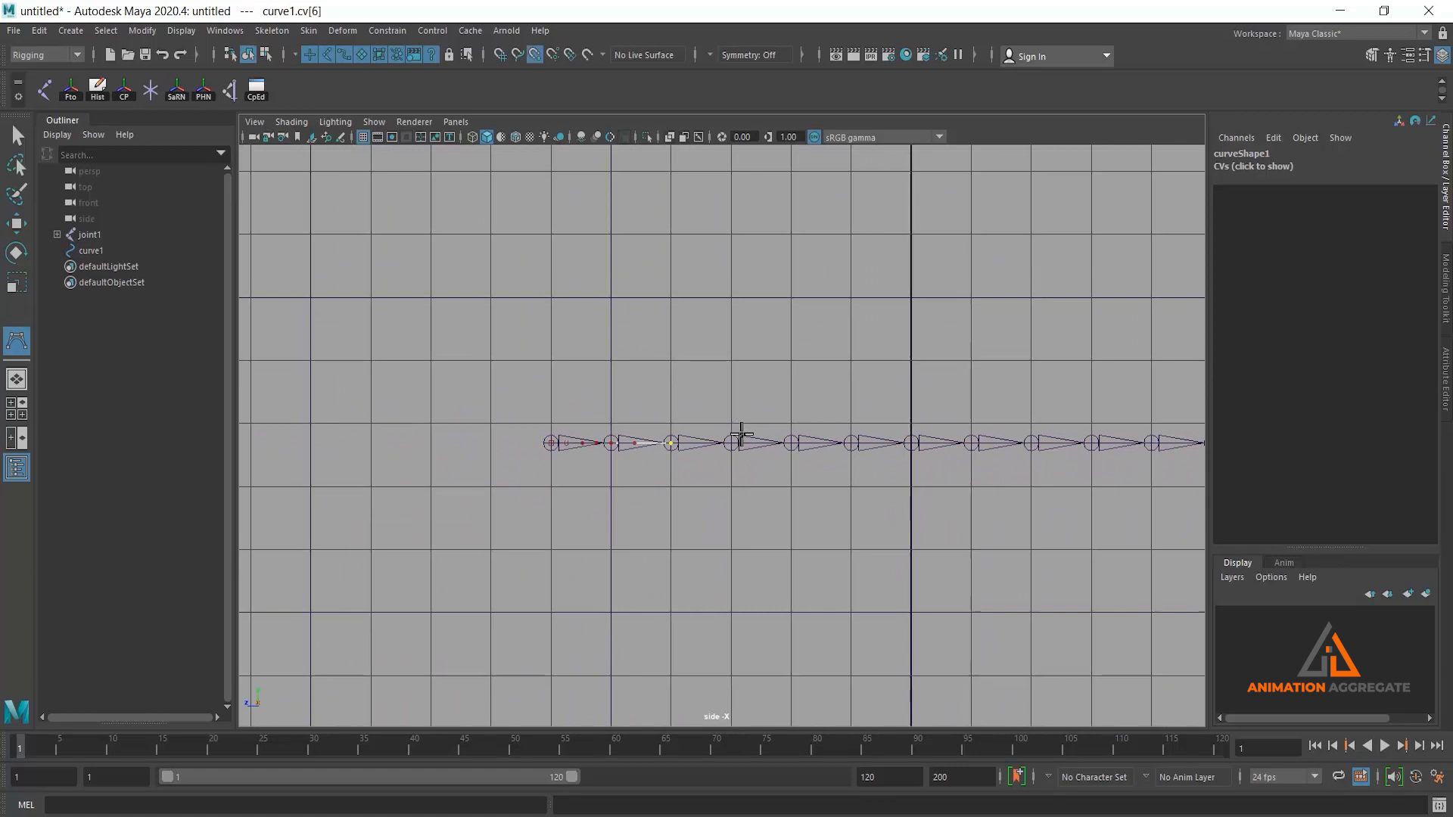
{"action": "left_click", "coordinate": [734, 444]}
{"action": "left_click", "coordinate": [794, 444]}
{"action": "left_click", "coordinate": [850, 444]}
{"action": "left_click", "coordinate": [914, 445]}
{"action": "left_click", "coordinate": [972, 444]}
{"action": "left_click", "coordinate": [1032, 445]}
{"action": "left_click", "coordinate": [1091, 445]}
{"action": "left_click", "coordinate": [1149, 444]}
{"action": "middle_click_drag", "start_coordinate": [1081, 387], "coordinate": [886, 385], "text": "alt"}
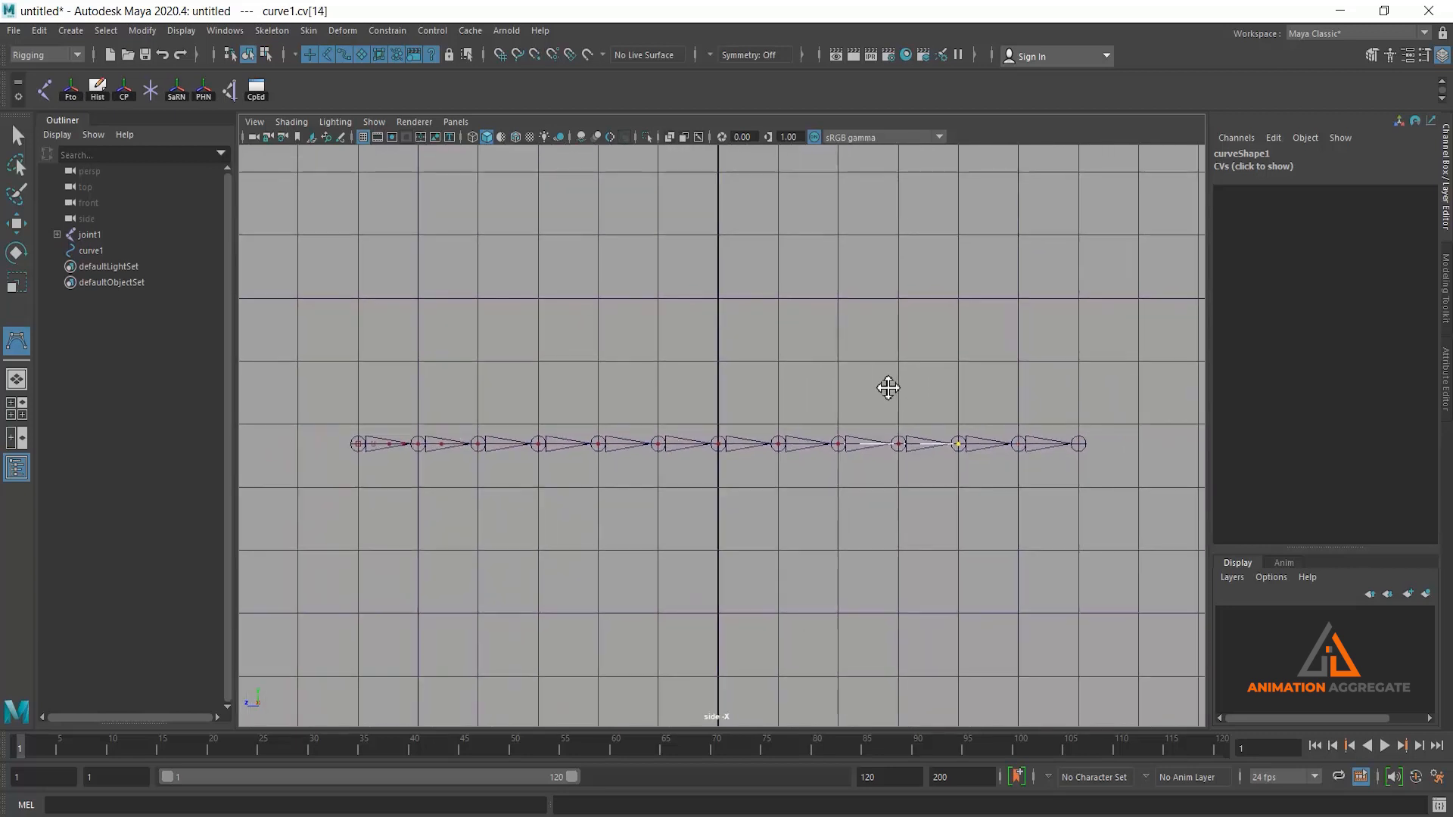
{"action": "left_click", "coordinate": [1017, 445]}
{"action": "left_click", "coordinate": [1079, 445]}
{"action": "key", "text": "F8"}
{"action": "key", "text": "w"}
Make the new curve dynamic with the nHair Make Selected Curves Dynamic command from the FX menu set
{"action": "key", "text": "space"}
{"action": "key", "text": "space"}
{"action": "left_click_drag", "start_coordinate": [843, 364], "coordinate": [572, 439], "text": "alt"}
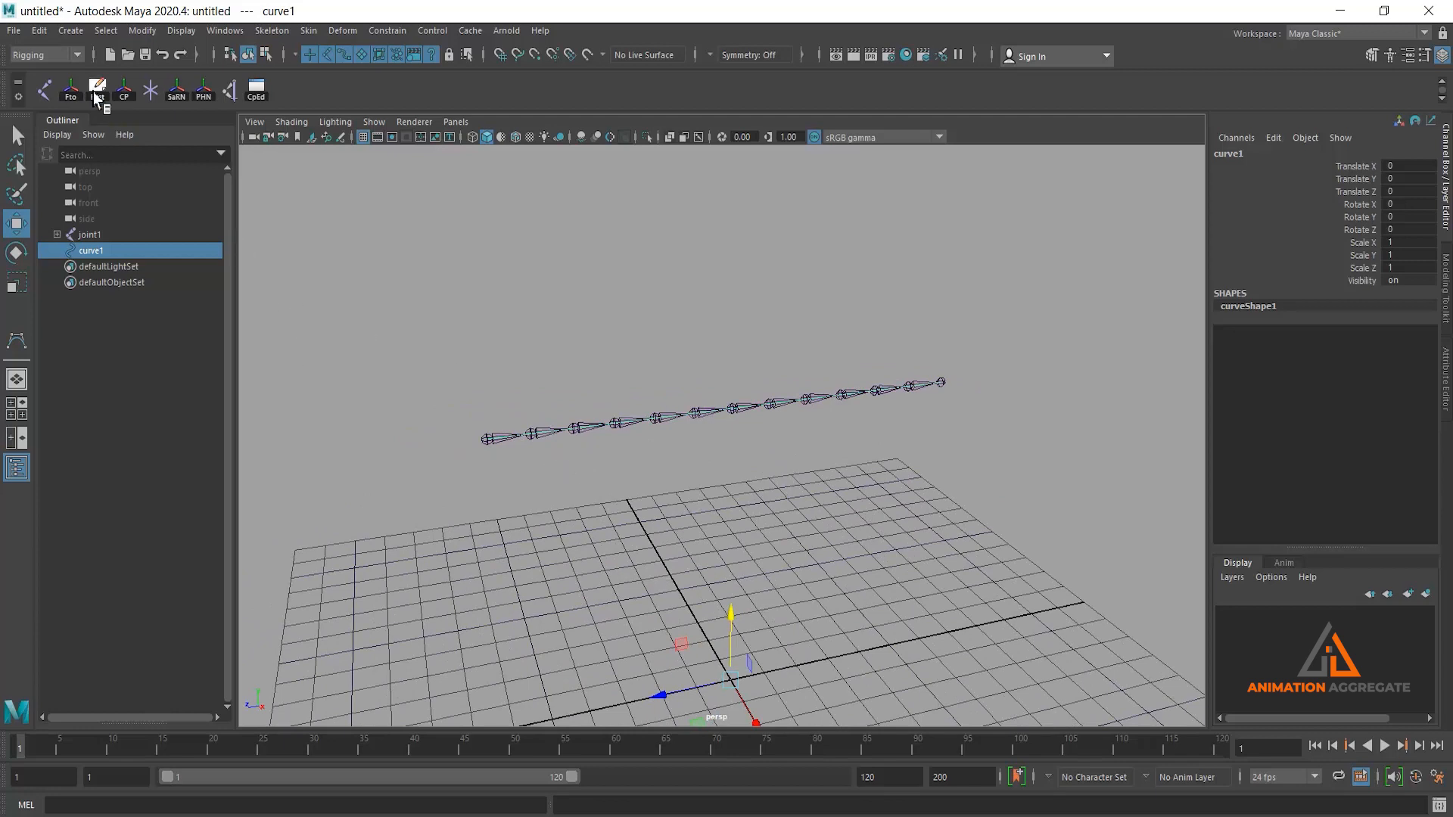
{"action": "left_click", "coordinate": [66, 53]}
{"action": "left_click", "coordinate": [30, 119]}
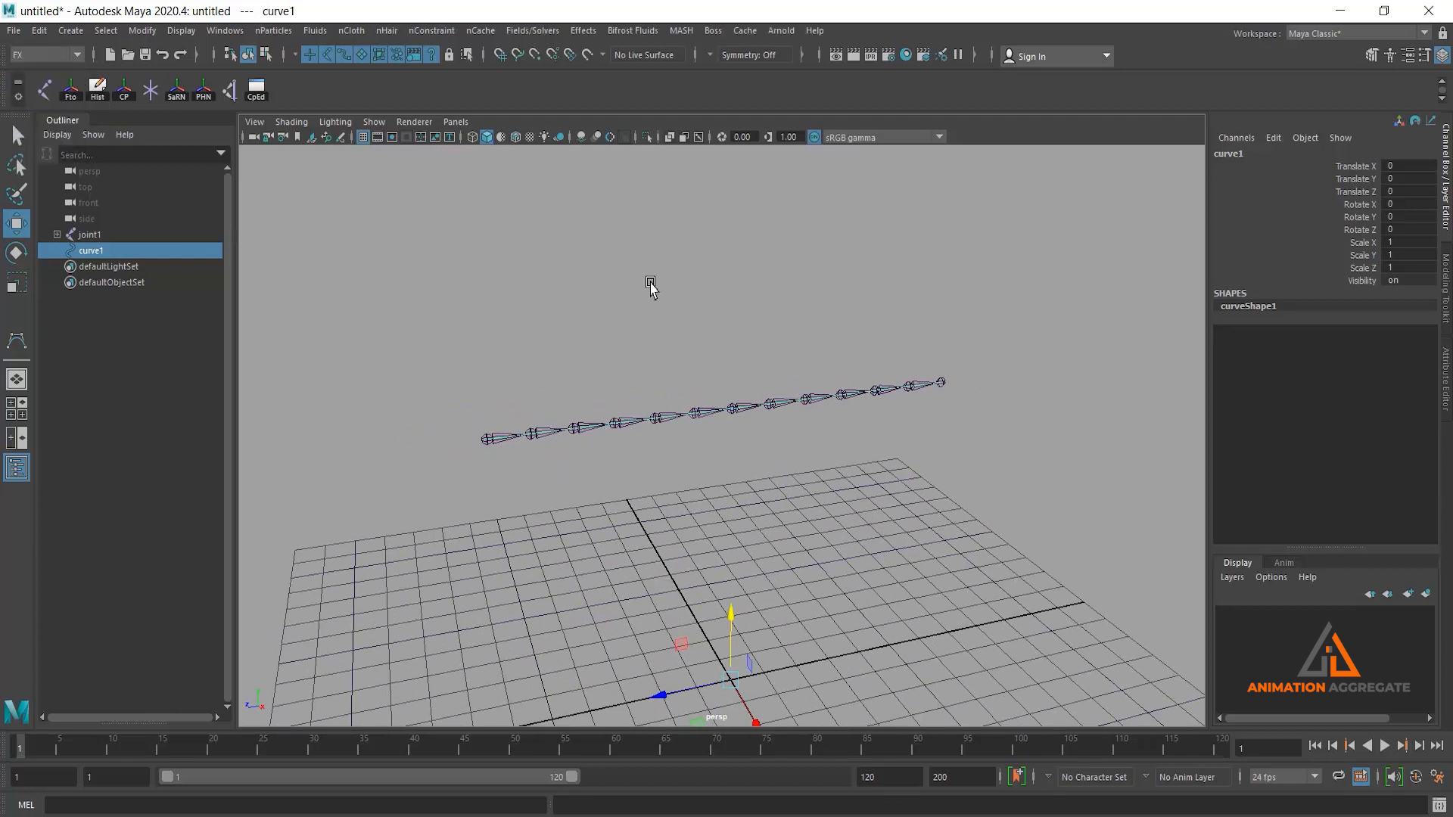
{"action": "left_click", "coordinate": [380, 31]}
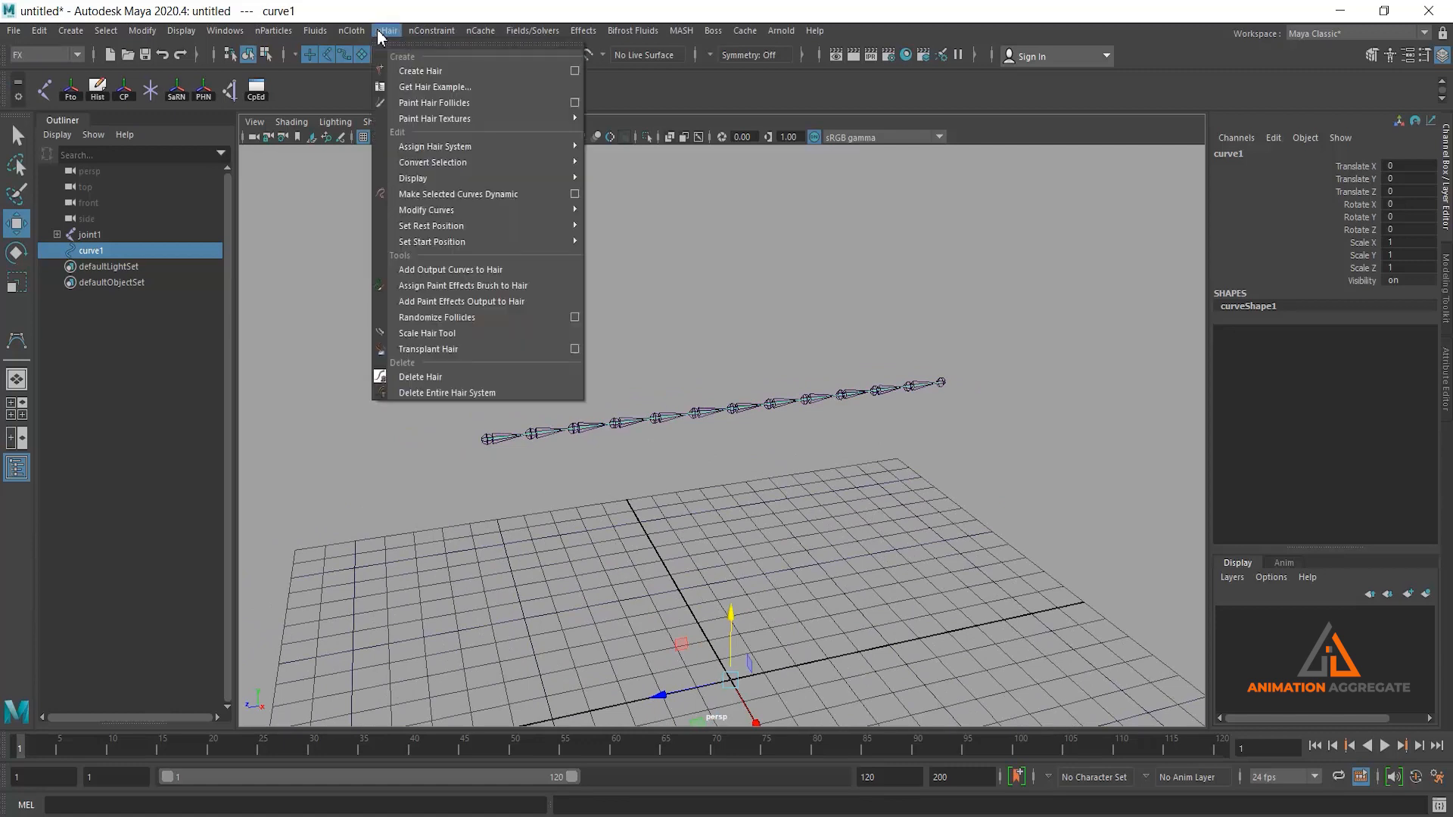
{"action": "left_click", "coordinate": [417, 195]}
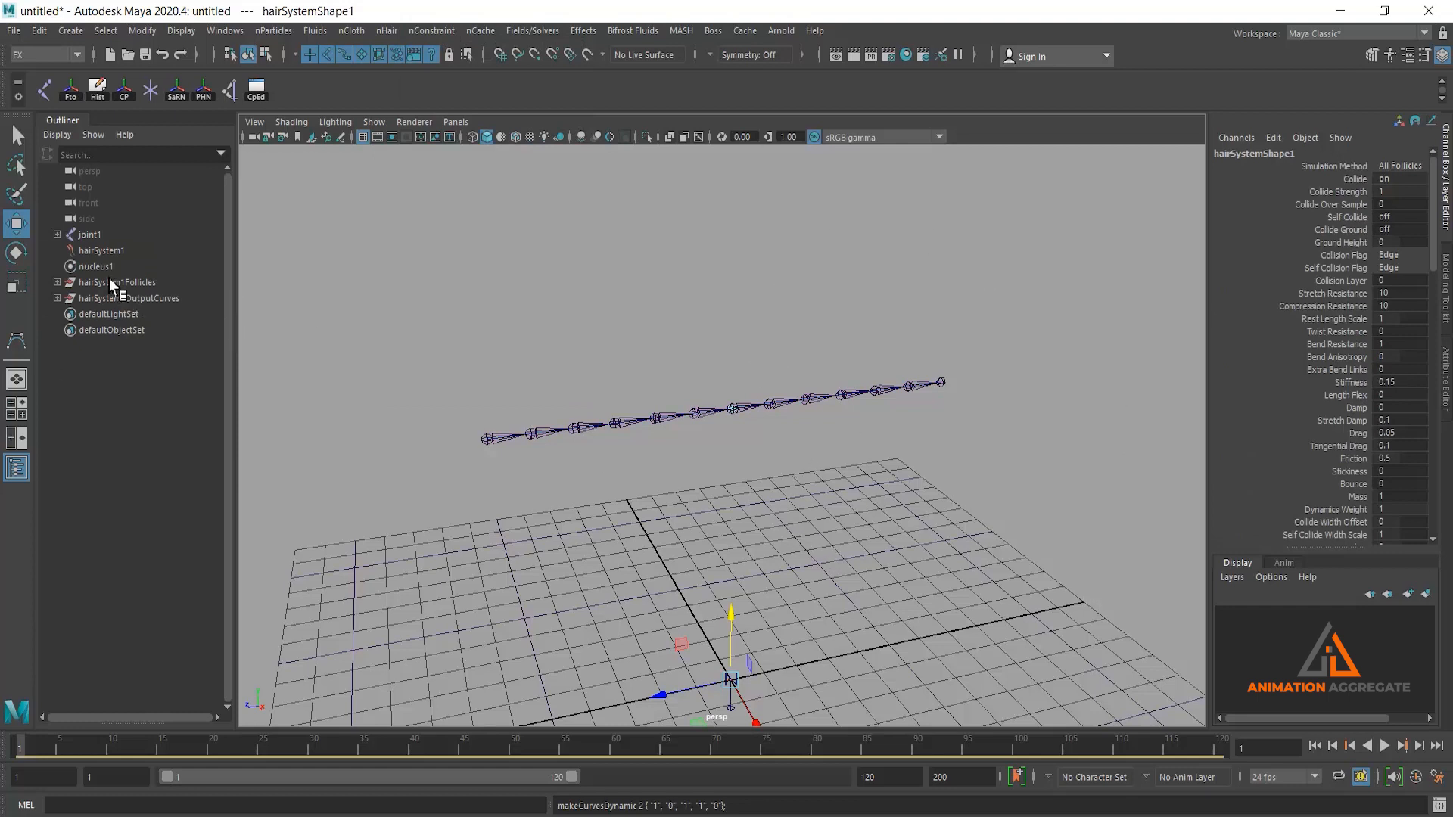
Play back the simulation to examine how the dynamic curve moves relative to the joints, and return to the first frame
{"action": "middle_click_drag", "start_coordinate": [127, 321], "coordinate": [677, 469]}
{"action": "left_click_drag", "start_coordinate": [714, 519], "coordinate": [643, 488], "text": "alt"}
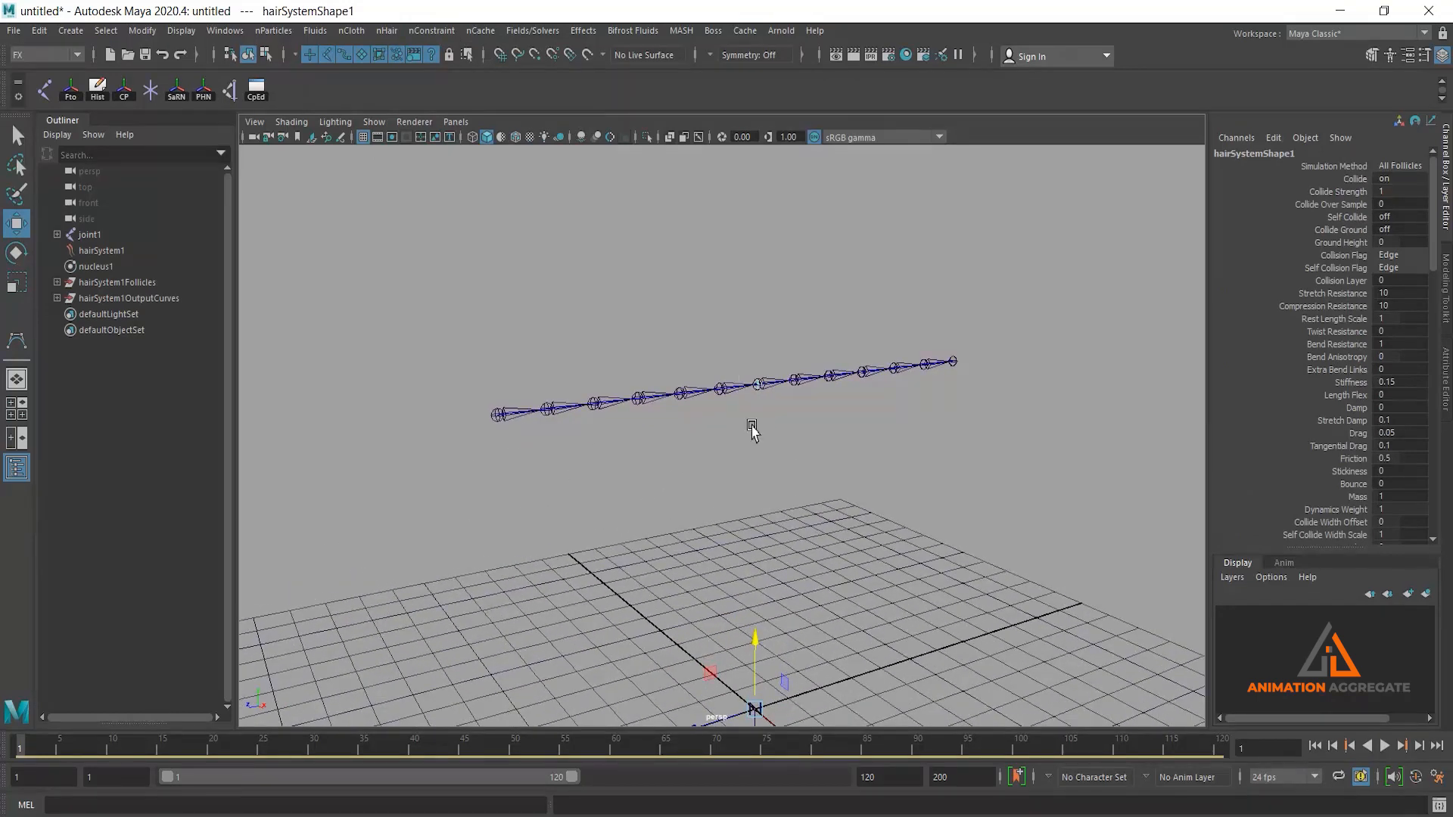
{"action": "right_click_drag", "start_coordinate": [752, 425], "coordinate": [999, 555], "text": "alt"}
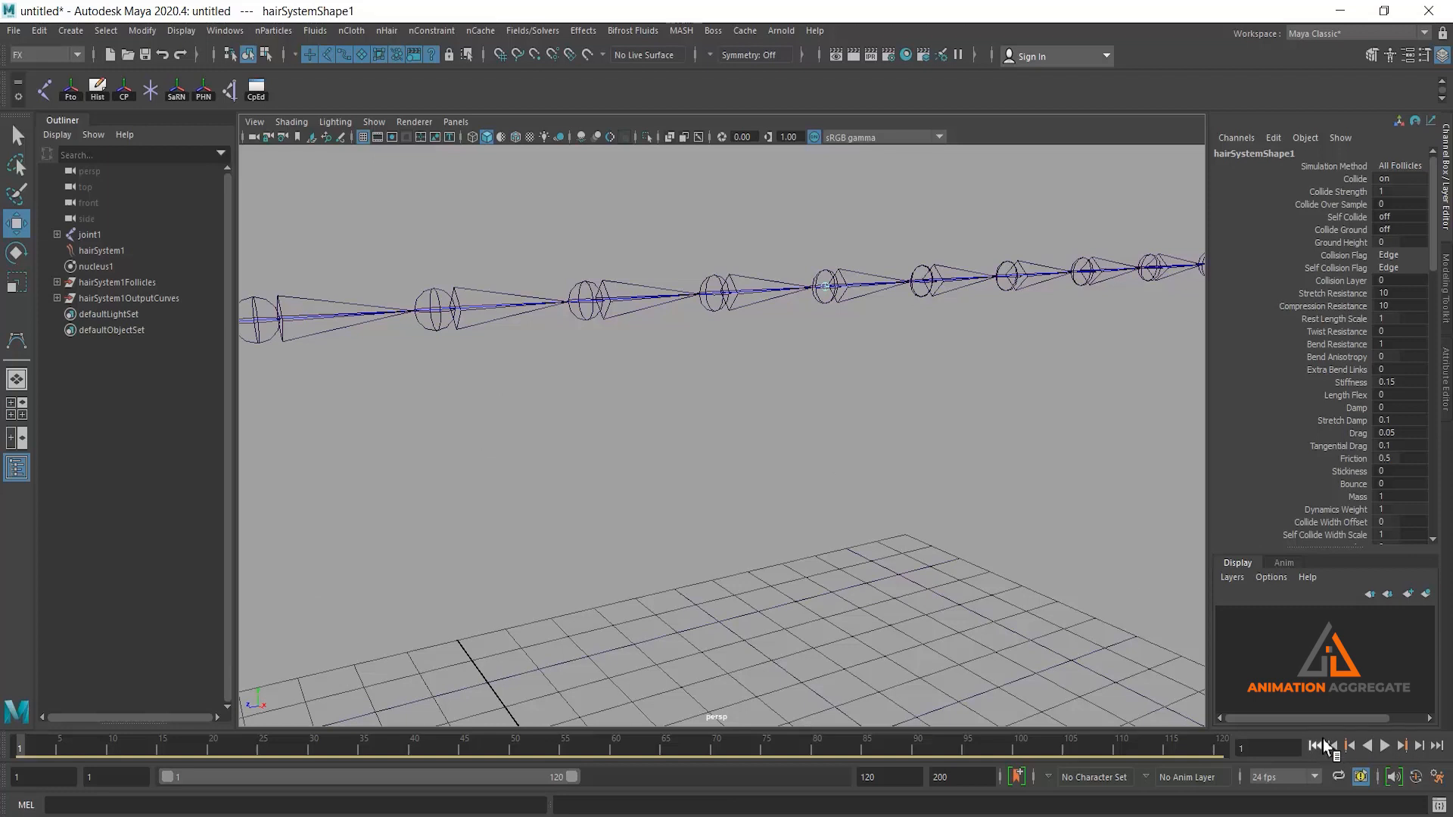
{"action": "left_click", "coordinate": [1383, 746]}
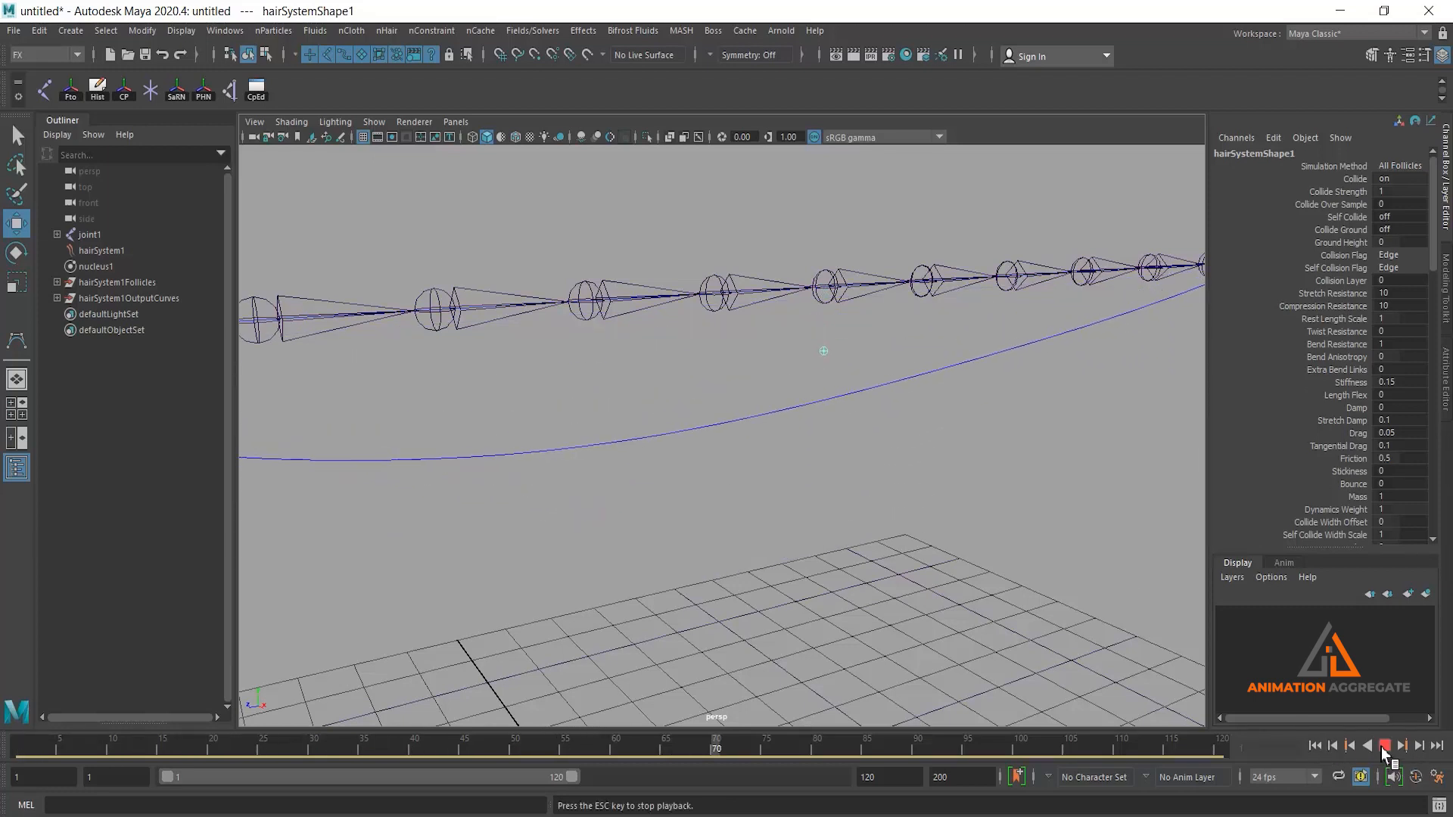
{"action": "left_click", "coordinate": [1384, 746]}
{"action": "left_click_drag", "start_coordinate": [963, 558], "coordinate": [843, 413], "text": "alt"}
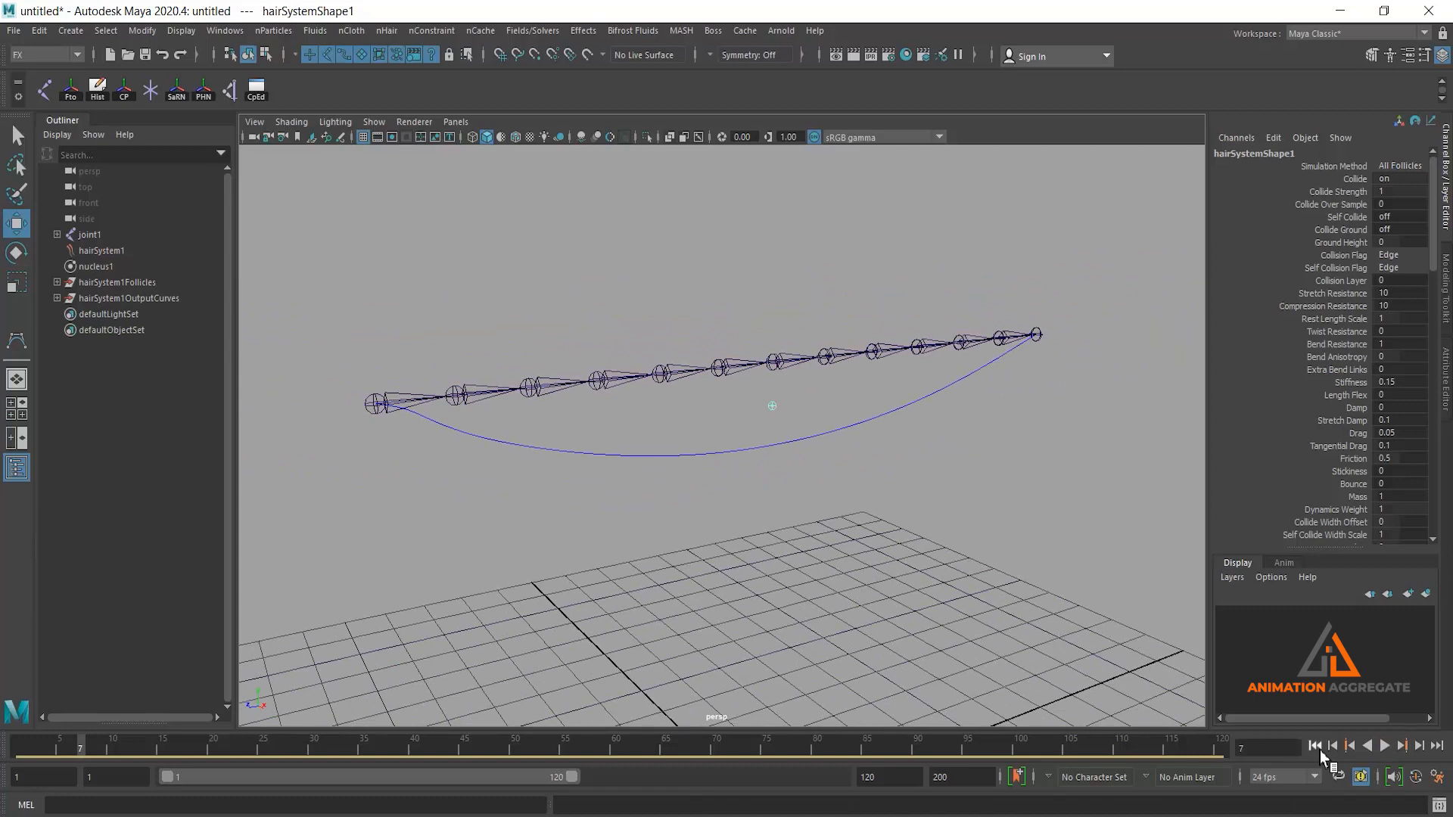
{"action": "left_click", "coordinate": [1315, 746]}
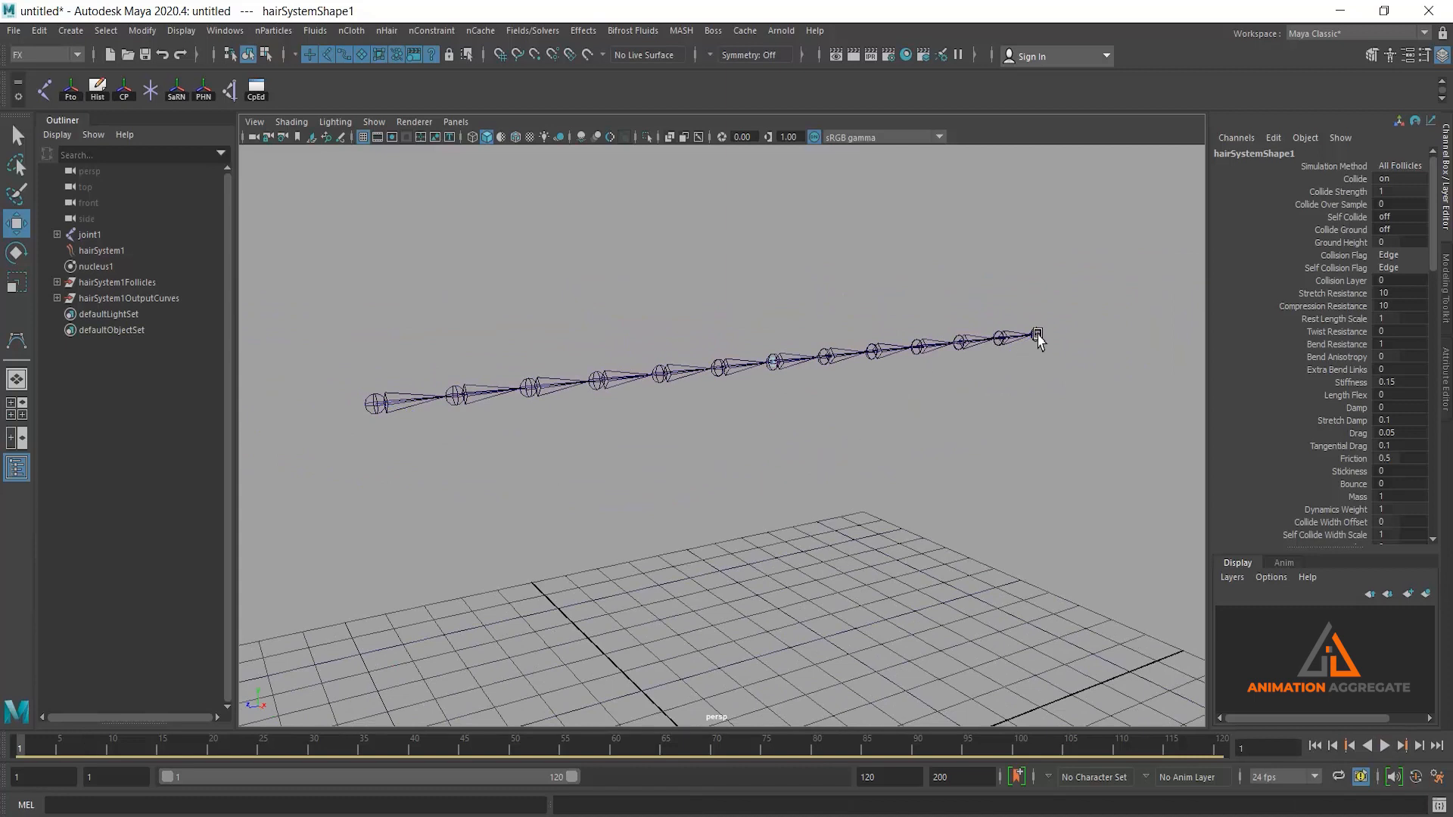
Switch to the Rigging menu set and turn off Auto create curve in the IK Spline Handle tool settings
{"action": "scroll", "coordinate": [763, 424], "scroll_direction": "down", "scroll_amount": 3}
{"action": "scroll", "coordinate": [784, 427], "scroll_direction": "down", "scroll_amount": 2}
{"action": "left_click_drag", "start_coordinate": [784, 428], "coordinate": [649, 386], "text": "alt"}
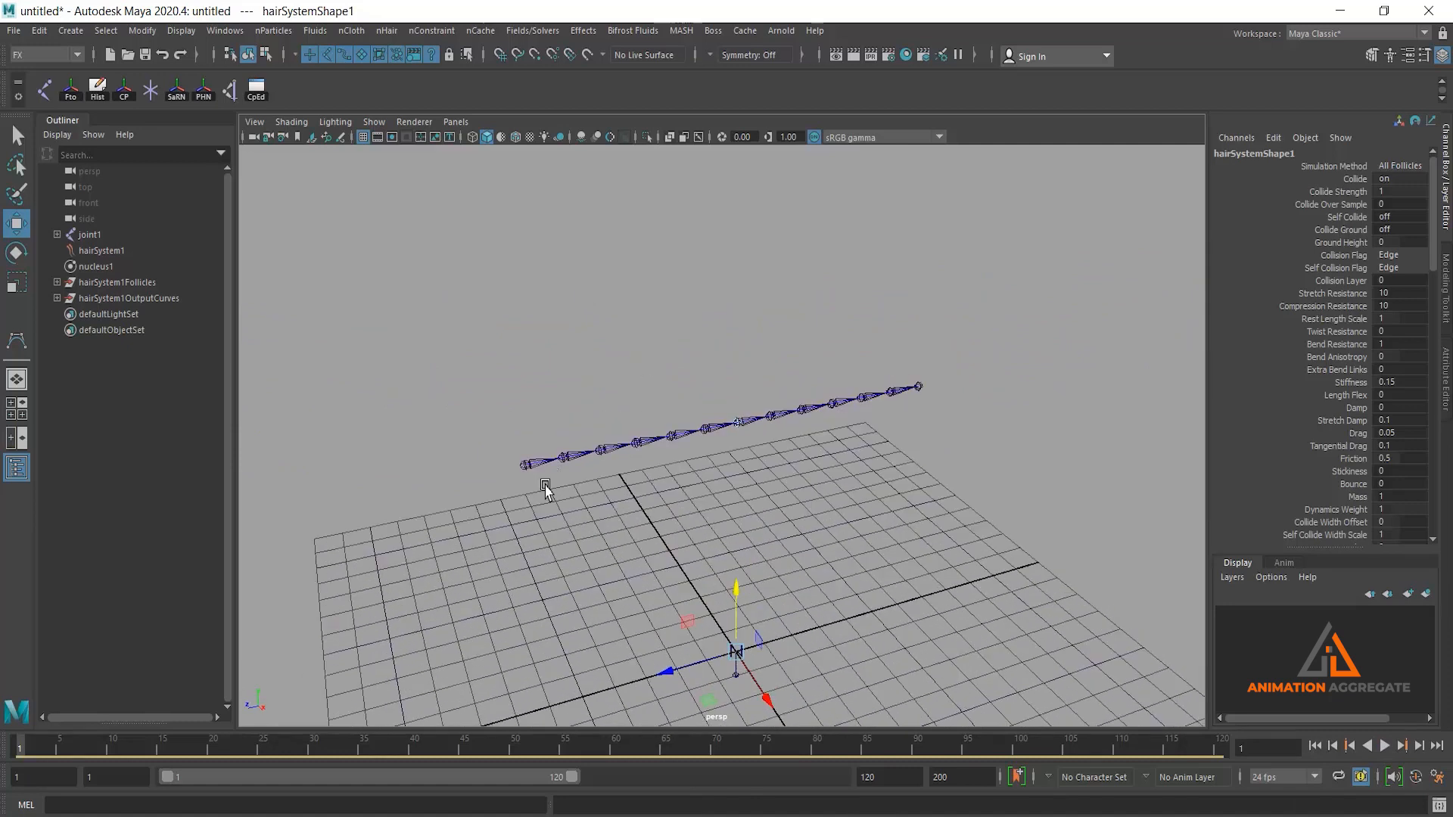
{"action": "left_click", "coordinate": [51, 55]}
{"action": "left_click", "coordinate": [59, 88]}
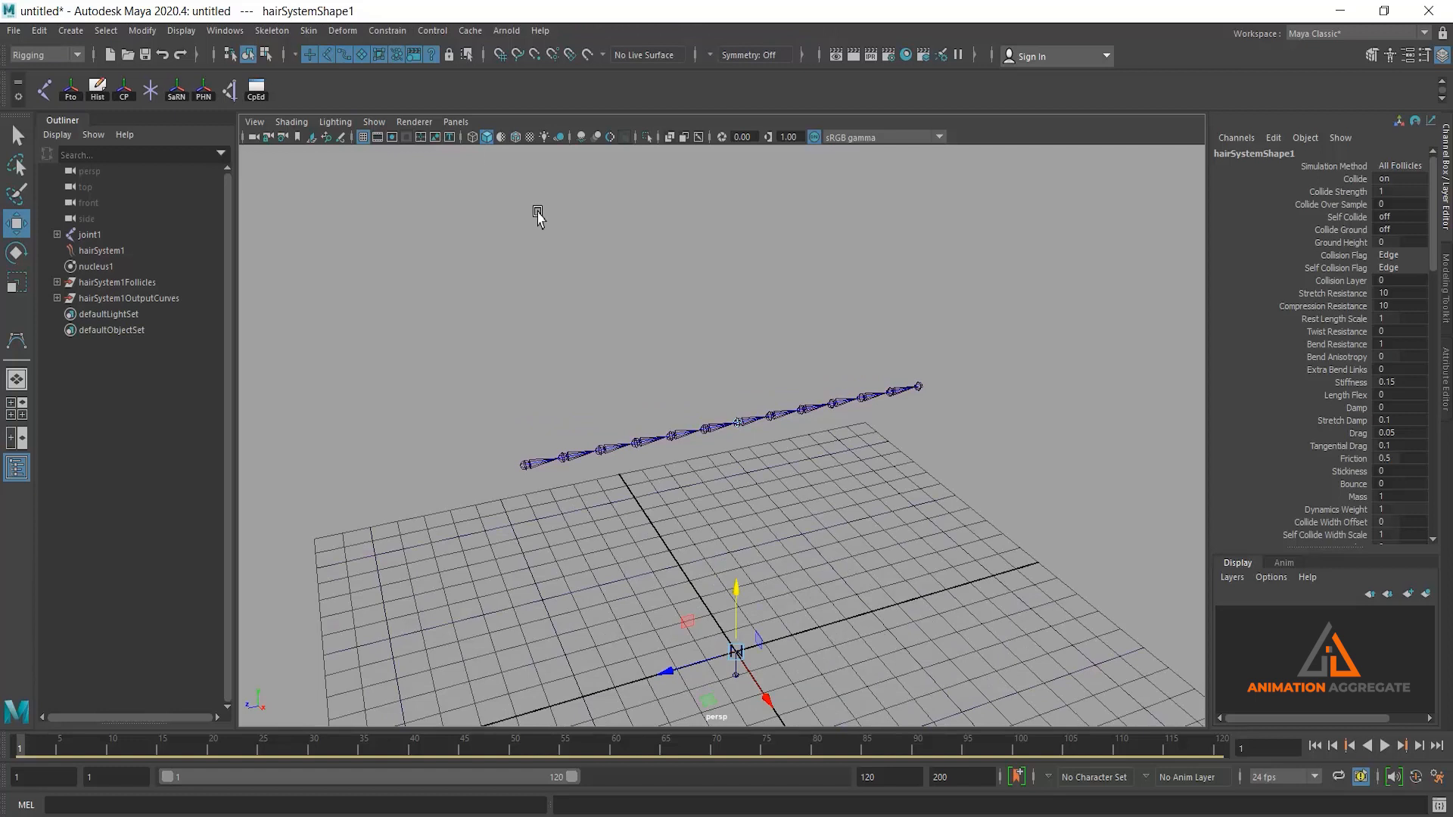
{"action": "left_click", "coordinate": [271, 30]}
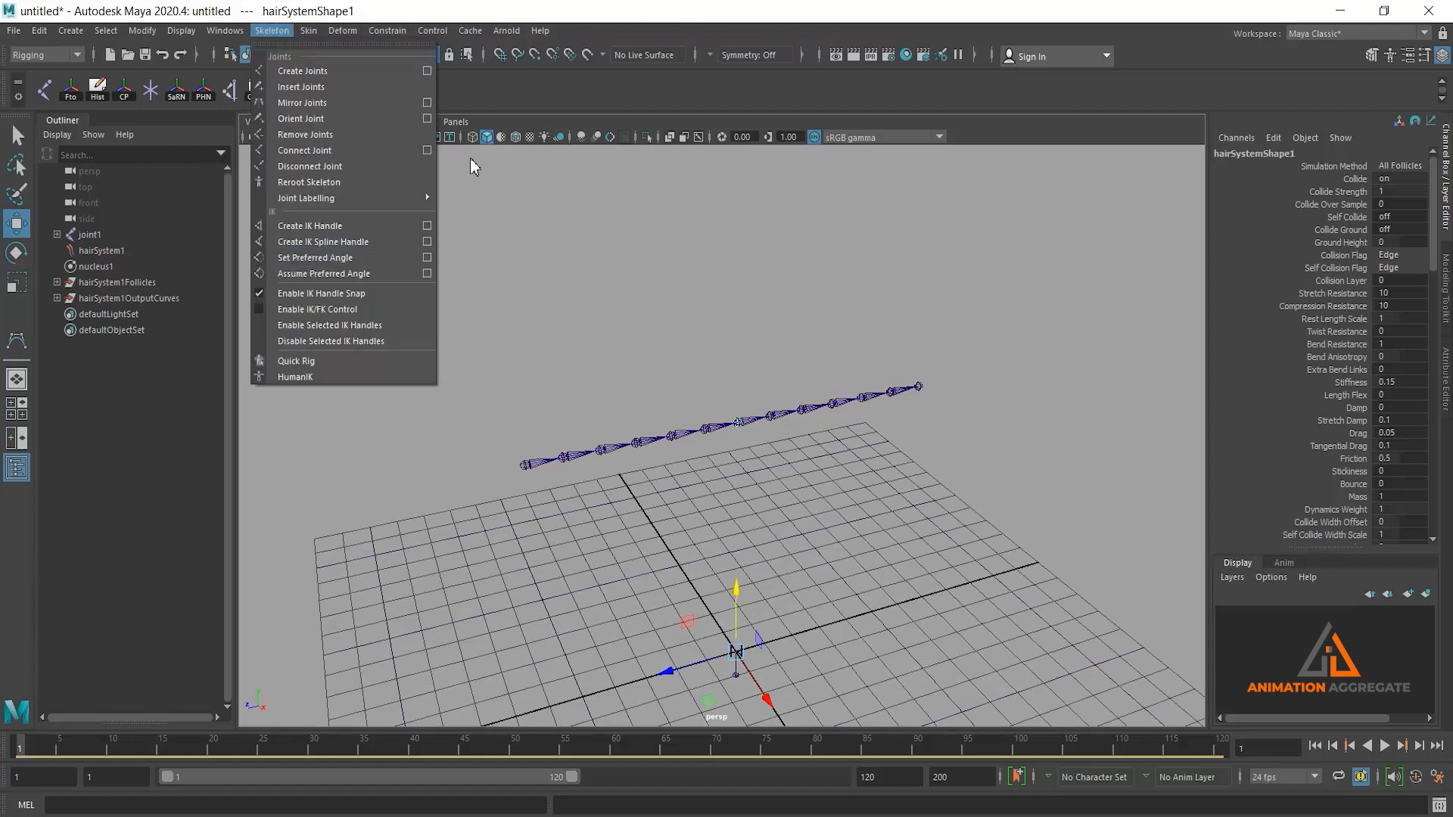
{"action": "left_click", "coordinate": [428, 243]}
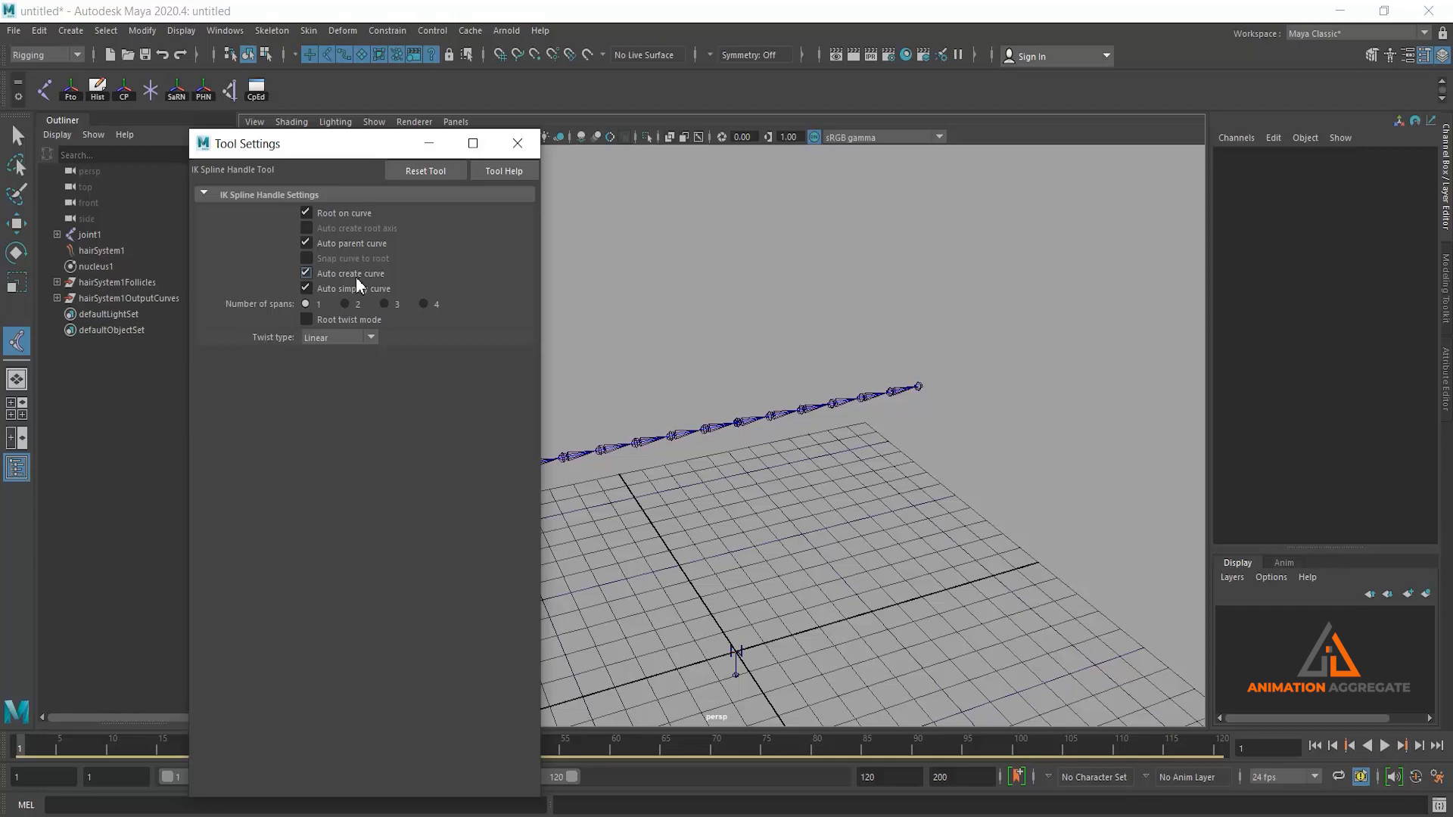
{"action": "left_click", "coordinate": [324, 270]}
{"action": "left_click", "coordinate": [518, 144]}
Create an IK spline handle from the chain's first joint to its last joint, using curve2 from hairSystem1OutputCurves
{"action": "left_click", "coordinate": [525, 465]}
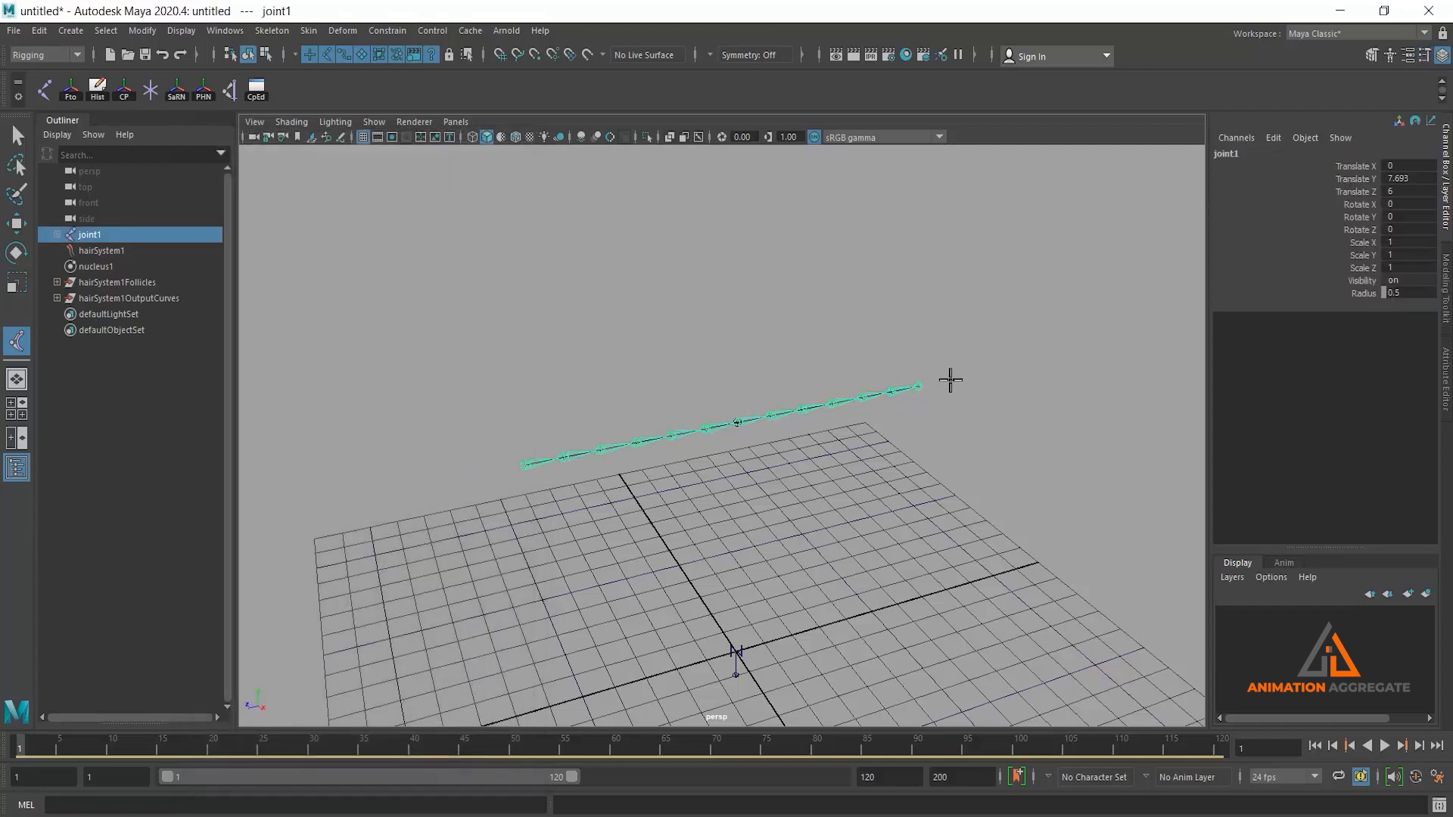
{"action": "left_click", "coordinate": [923, 389]}
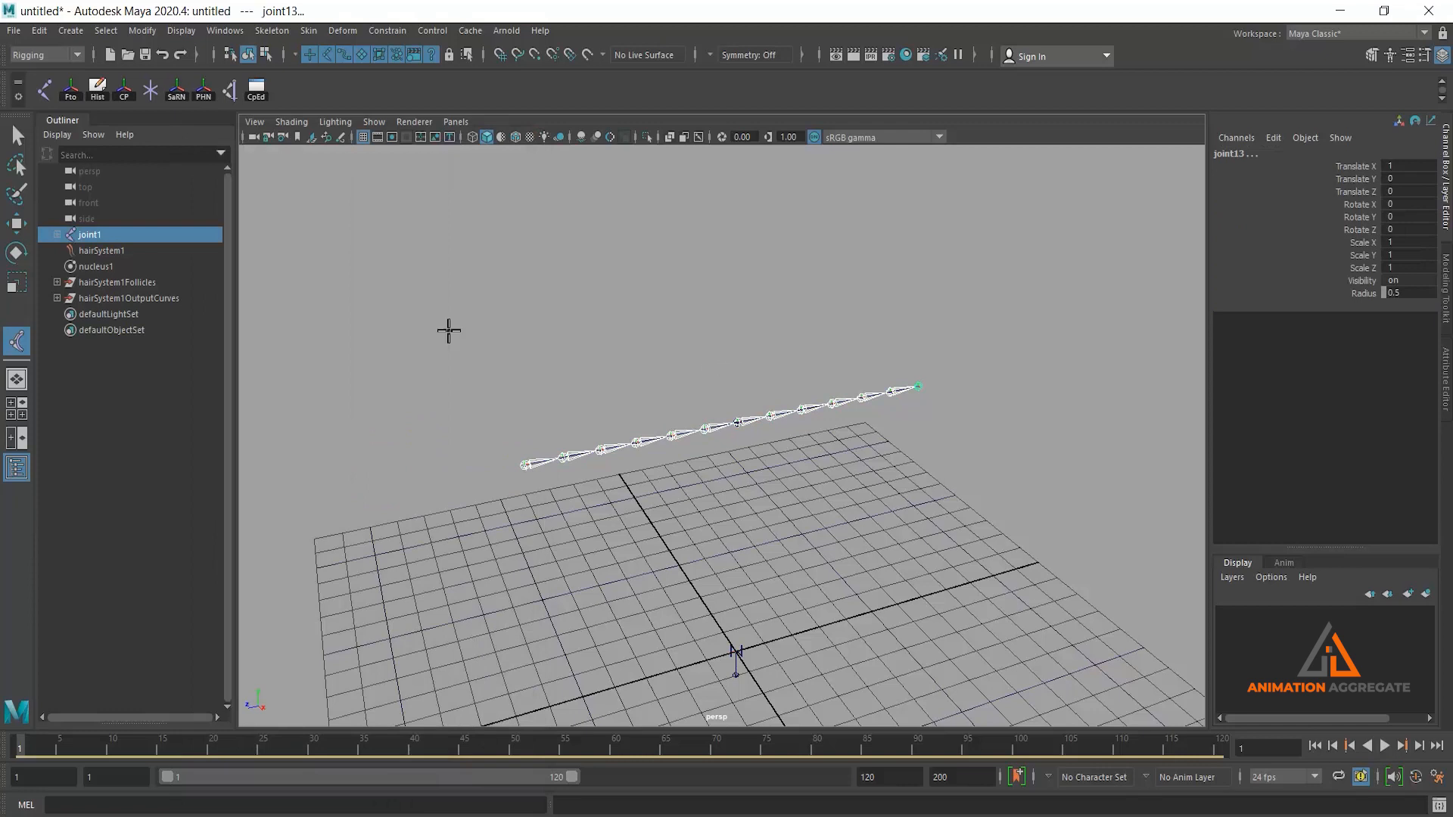
{"action": "left_click", "coordinate": [56, 282]}
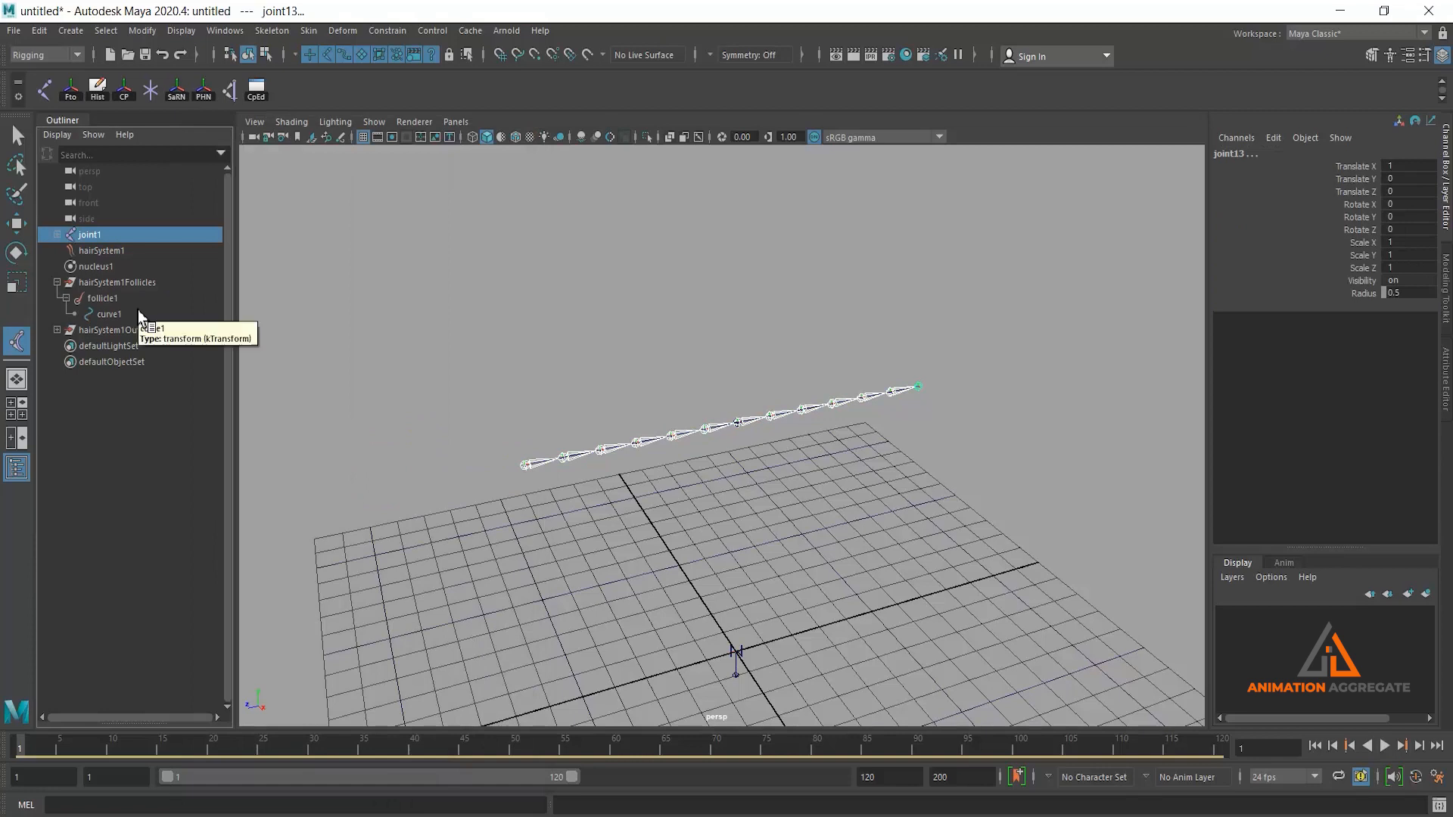
{"action": "left_click", "coordinate": [57, 330]}
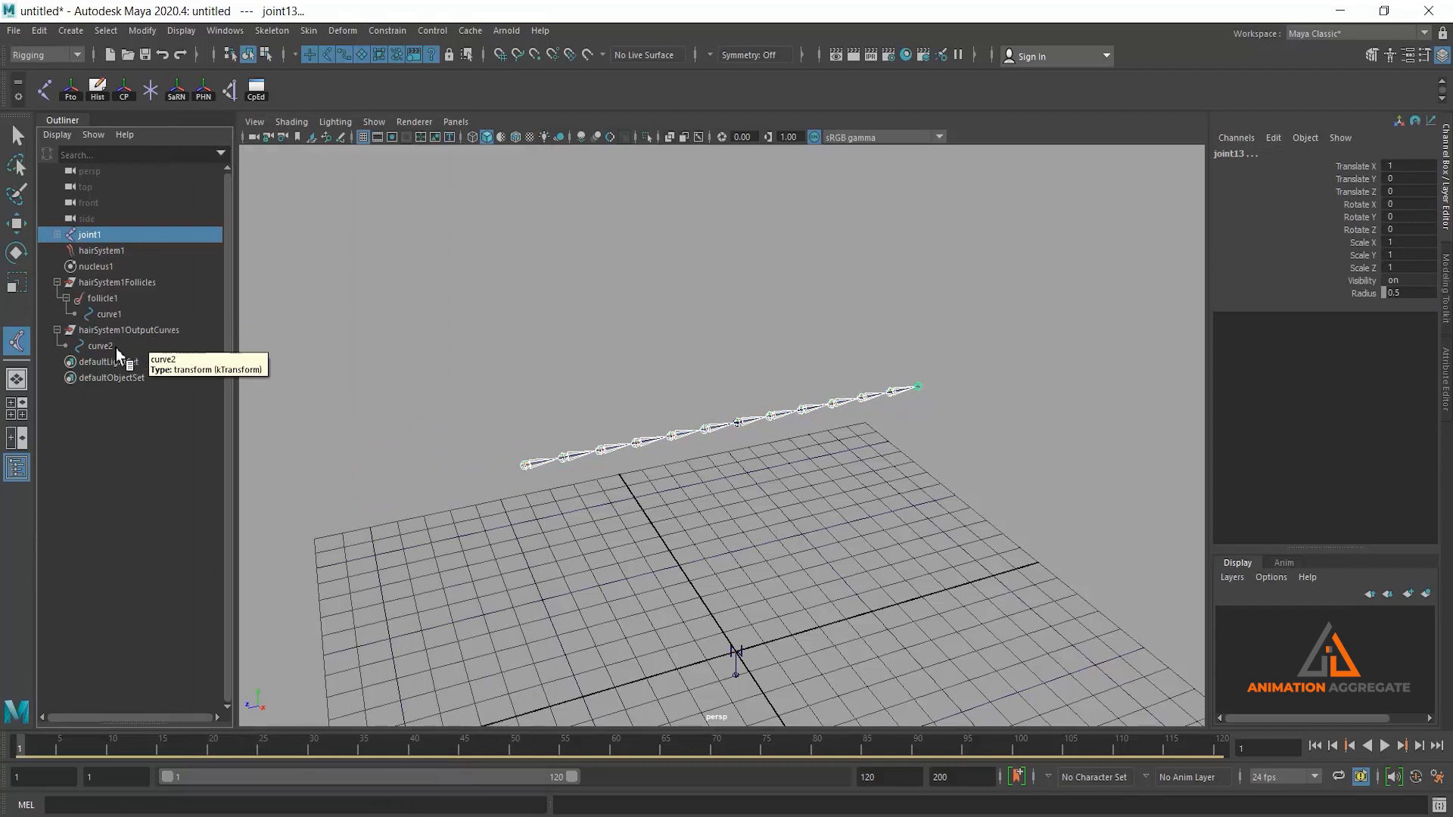
{"action": "left_click_drag", "start_coordinate": [72, 344], "coordinate": [117, 355]}
{"action": "left_click", "coordinate": [109, 344]}
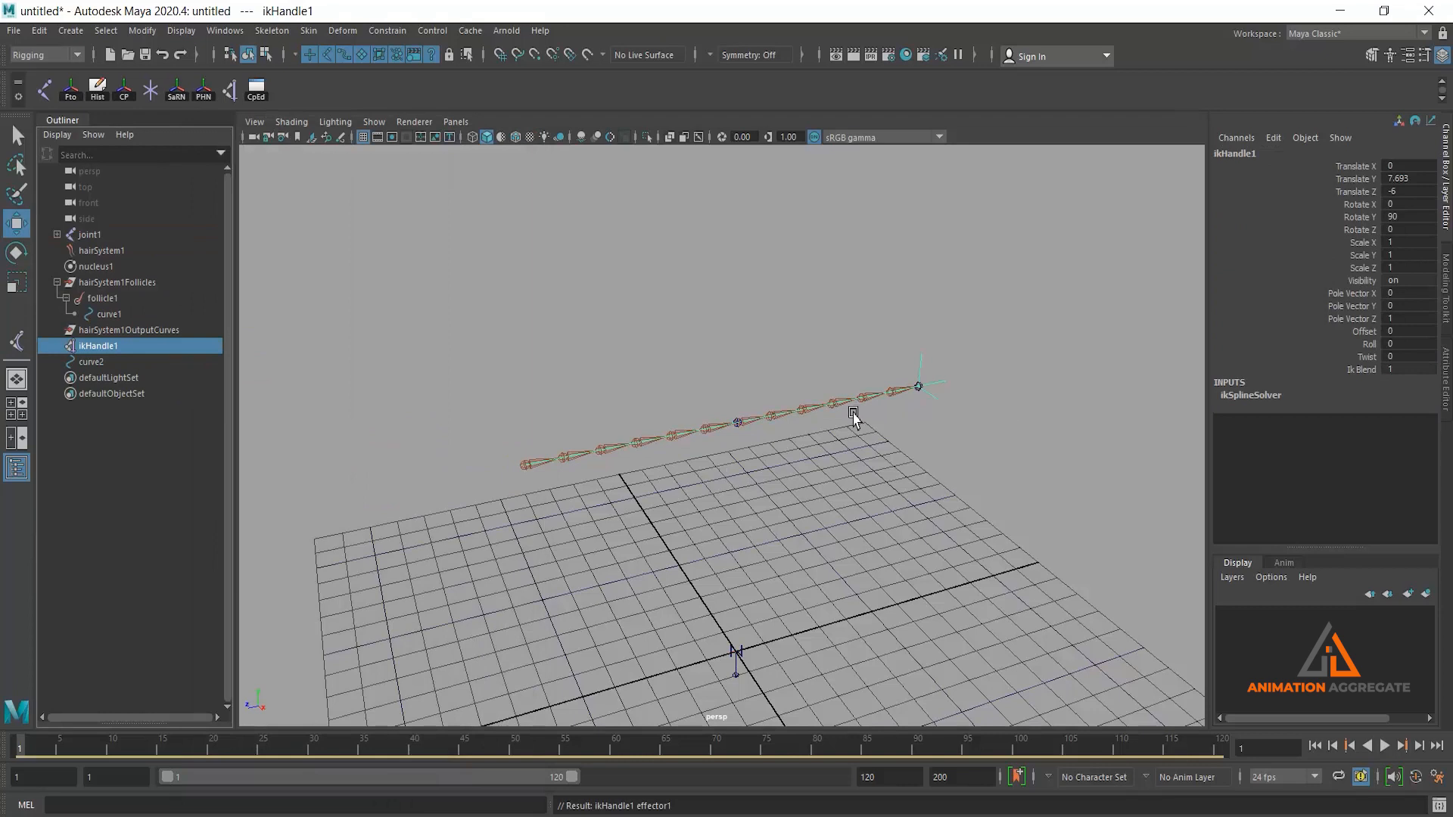
Play back the simulation to examine how the joint chain follows the dynamic curve, and return to the first frame
{"action": "left_click_drag", "start_coordinate": [873, 463], "coordinate": [816, 441], "text": "alt"}
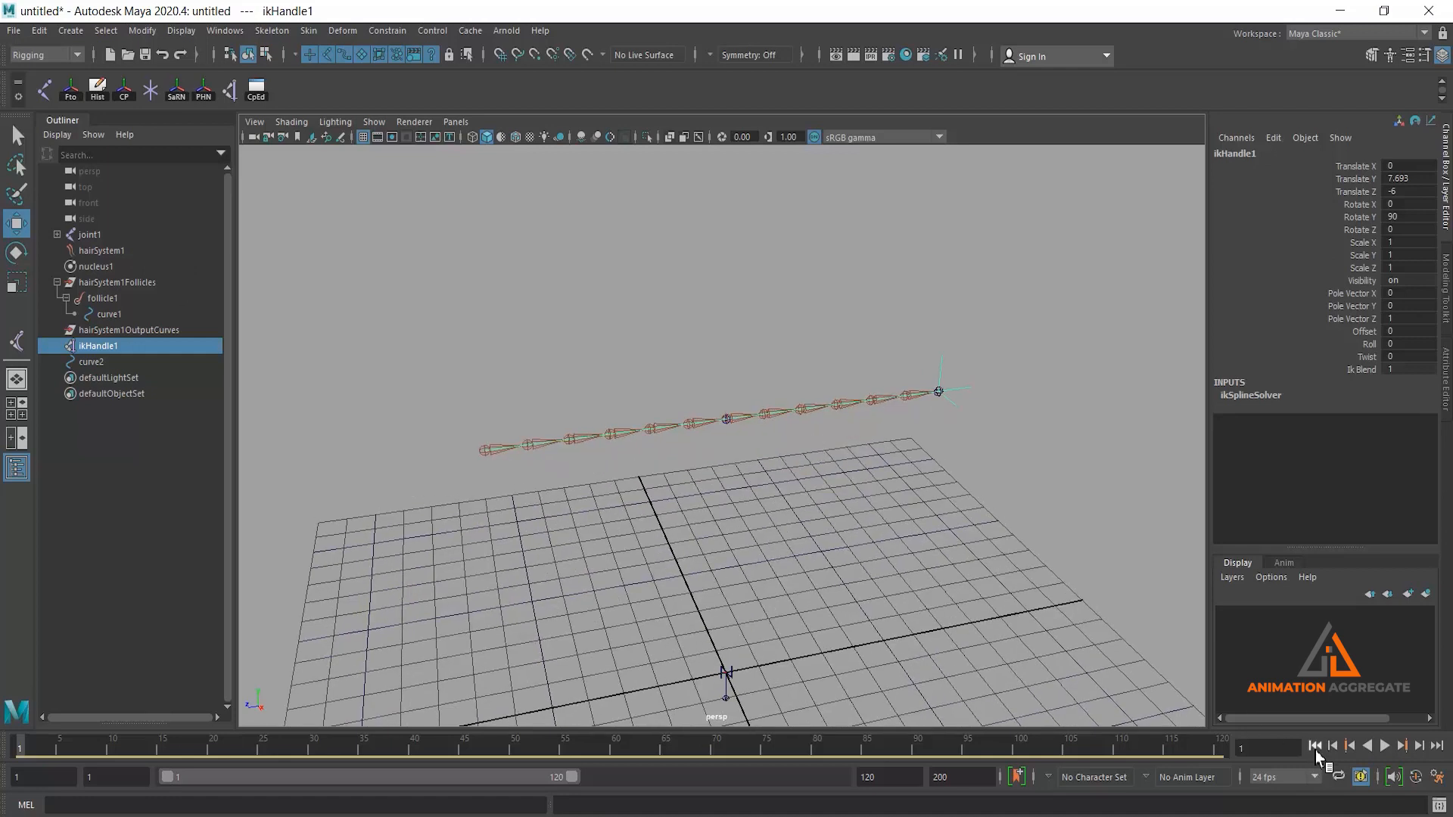
{"action": "left_click", "coordinate": [1385, 746]}
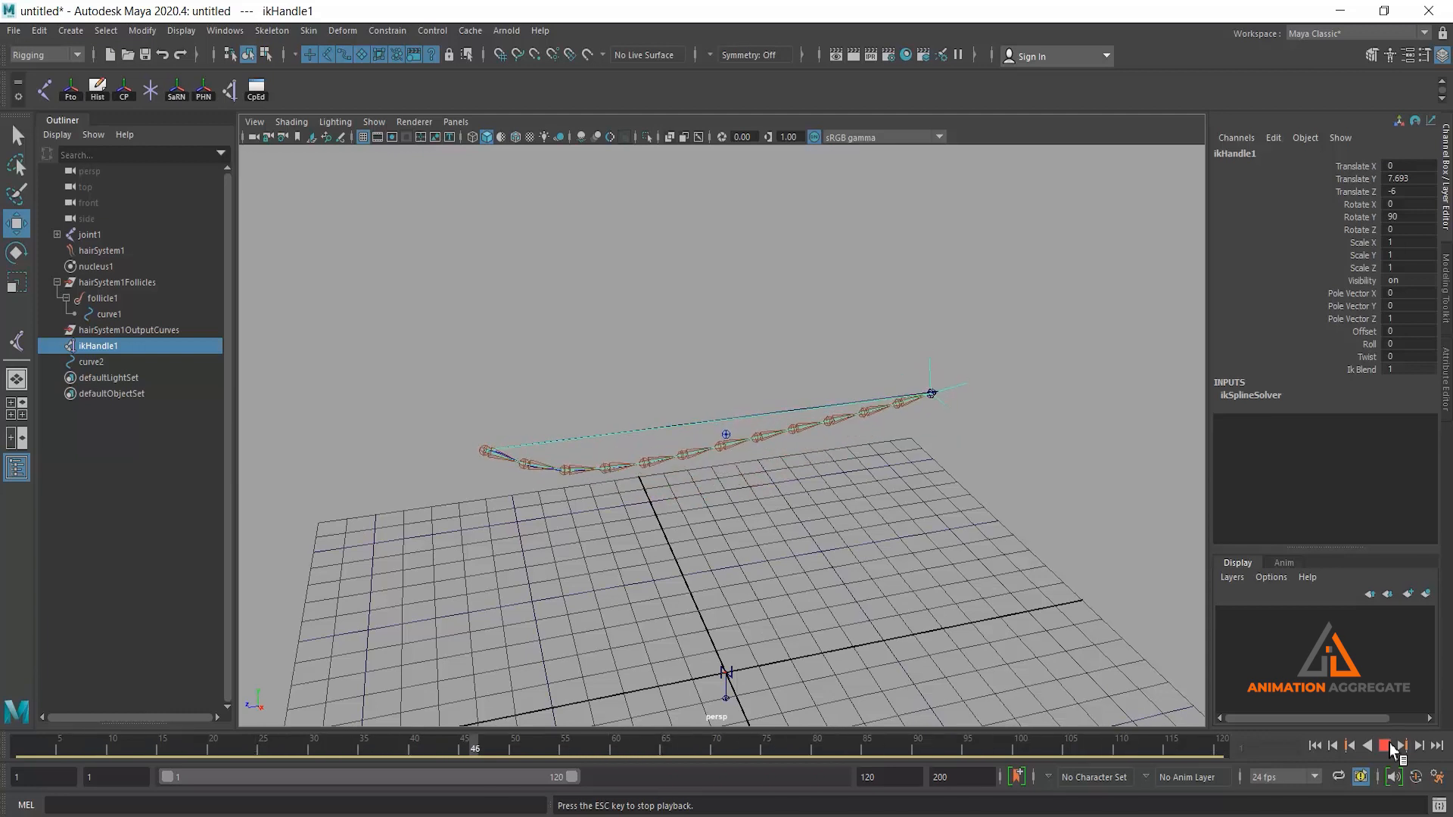
{"action": "left_click", "coordinate": [1387, 746]}
{"action": "left_click", "coordinate": [1335, 748]}
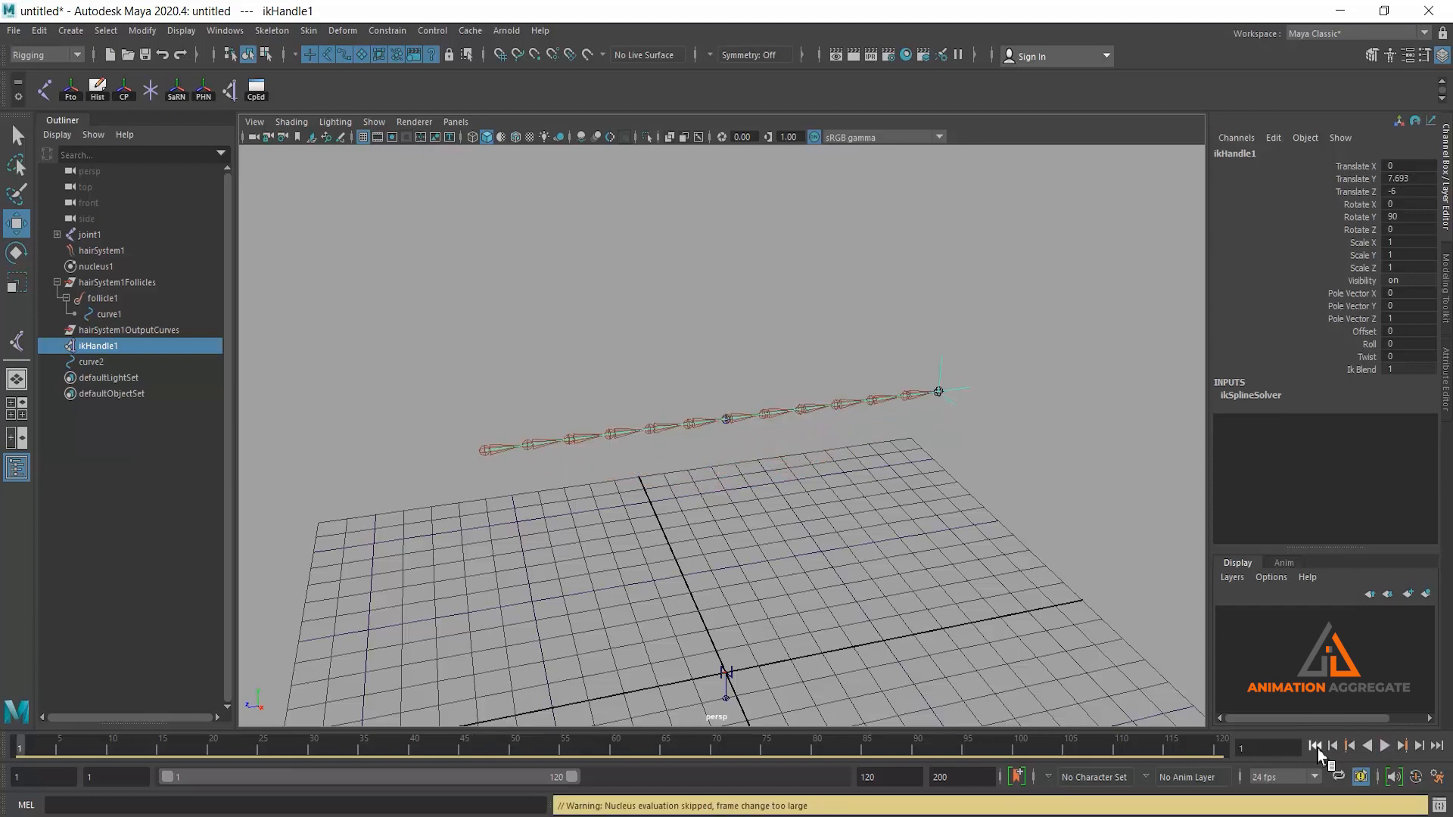
Set the Point Lock of follicle1 to Base in its shape attributes
{"action": "left_click_drag", "start_coordinate": [697, 301], "coordinate": [796, 413], "text": "alt"}
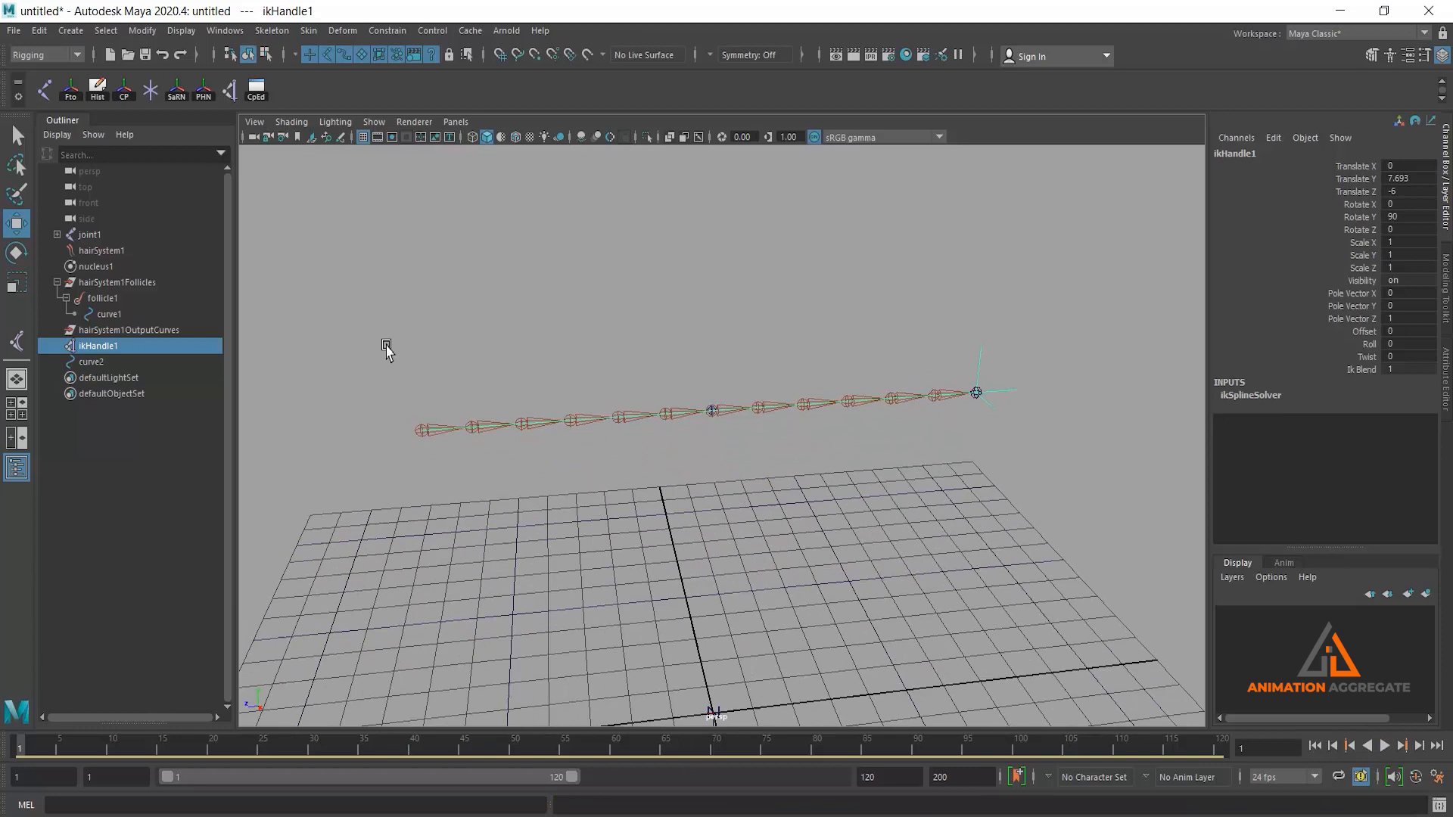
{"action": "left_click", "coordinate": [112, 300]}
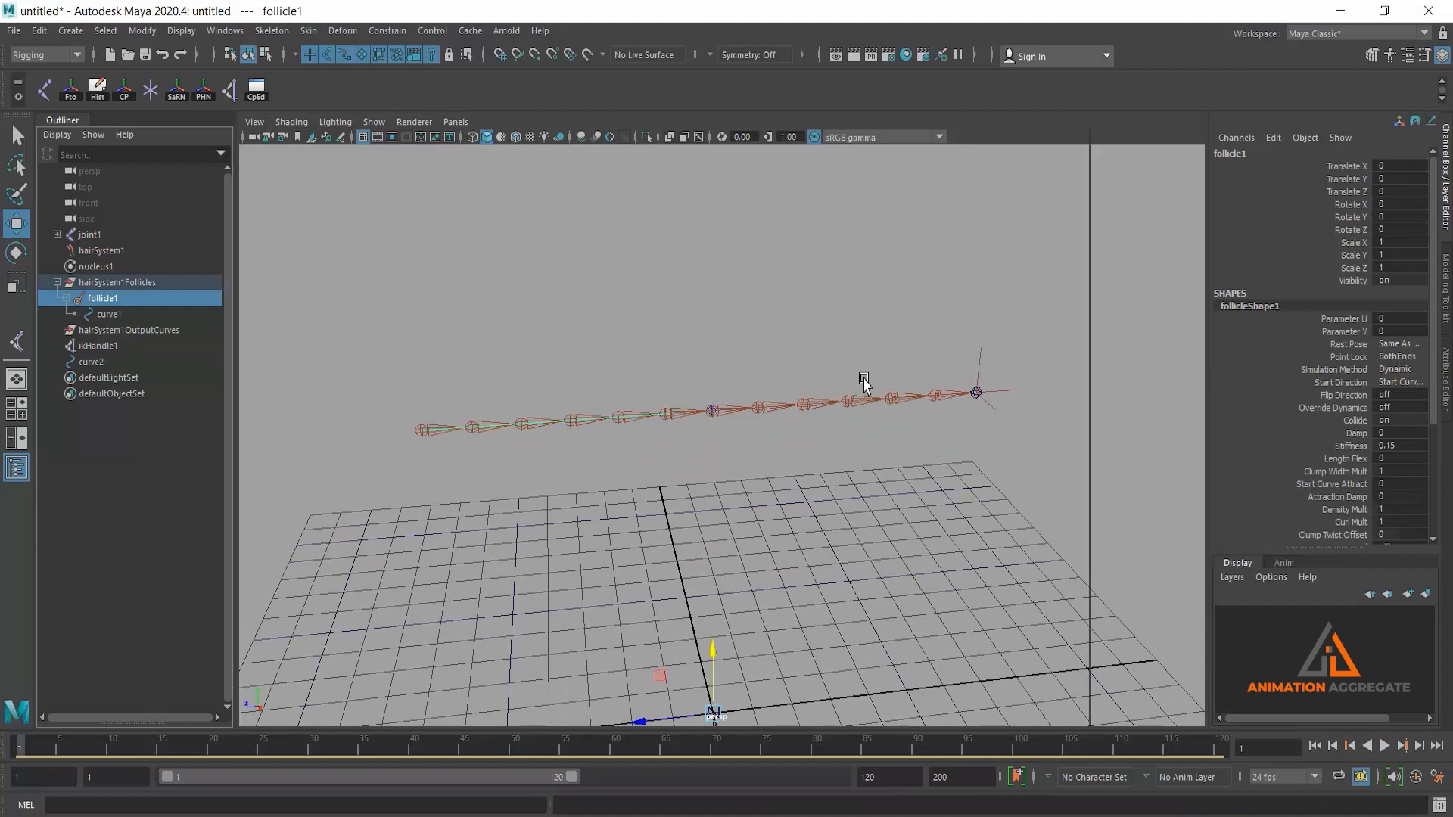
{"action": "key", "text": "ctrl+a"}
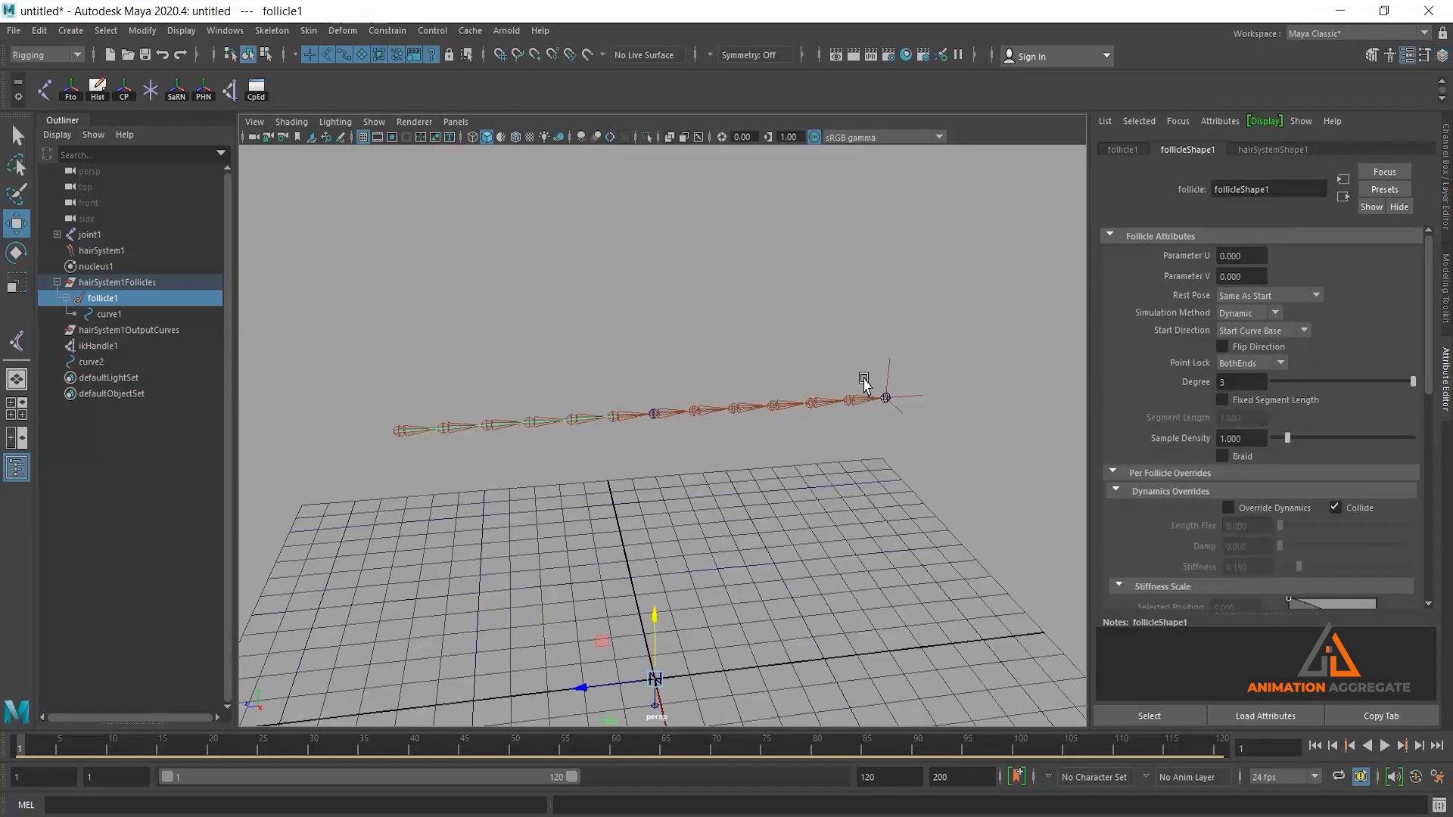
{"action": "left_click", "coordinate": [1265, 364]}
{"action": "left_click_drag", "start_coordinate": [1249, 383], "coordinate": [1193, 390]}
Play the simulation to examine how the chain swings from its base joint, and stop playback
{"action": "right_click_drag", "start_coordinate": [825, 524], "coordinate": [716, 441], "text": "alt"}
{"action": "right_click_drag", "start_coordinate": [778, 490], "coordinate": [734, 428], "text": "alt"}
{"action": "left_click_drag", "start_coordinate": [734, 431], "coordinate": [764, 393], "text": "alt"}
{"action": "left_click", "coordinate": [1385, 746]}
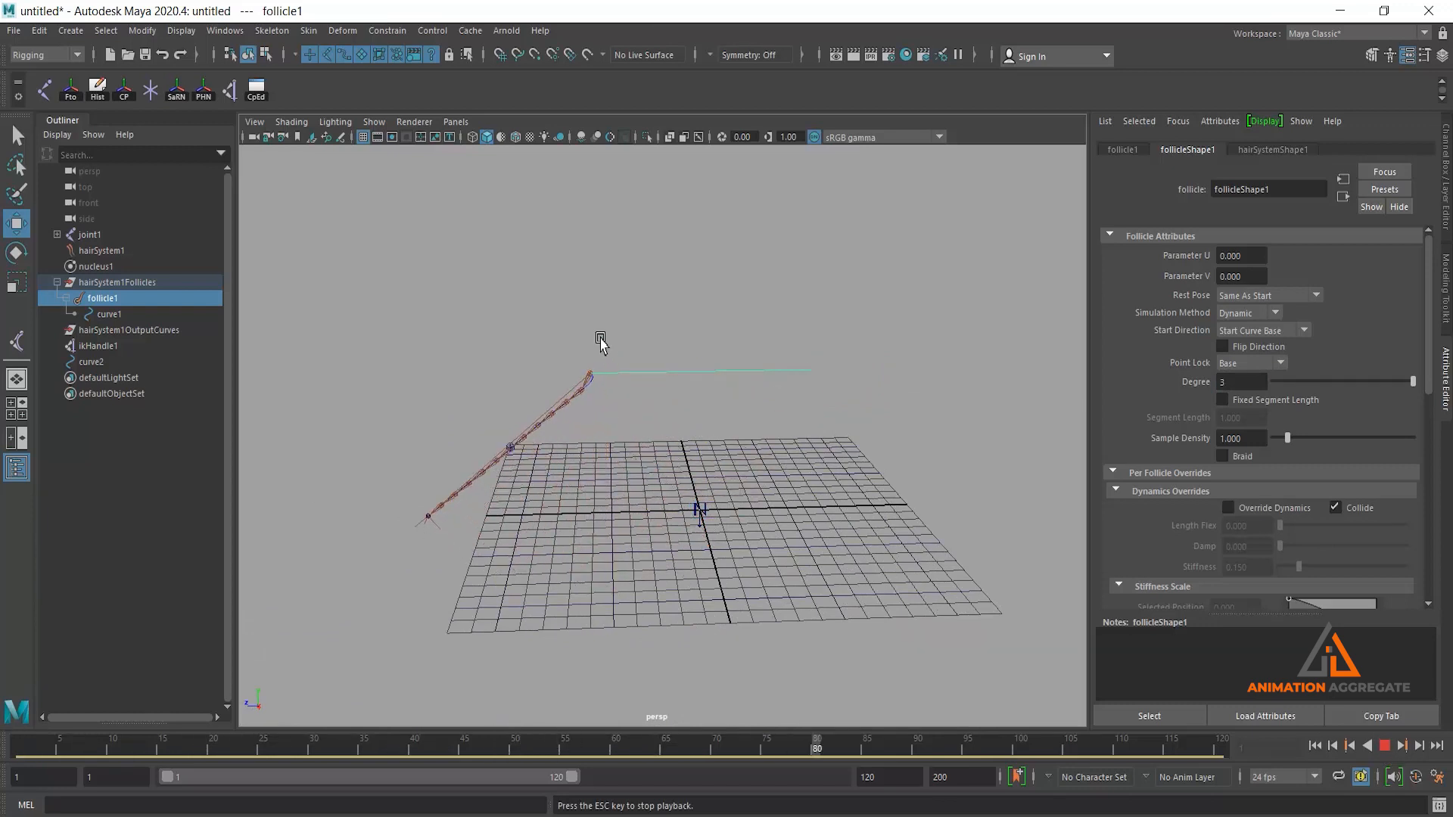
{"action": "right_click_drag", "start_coordinate": [601, 338], "coordinate": [833, 592], "text": "alt"}
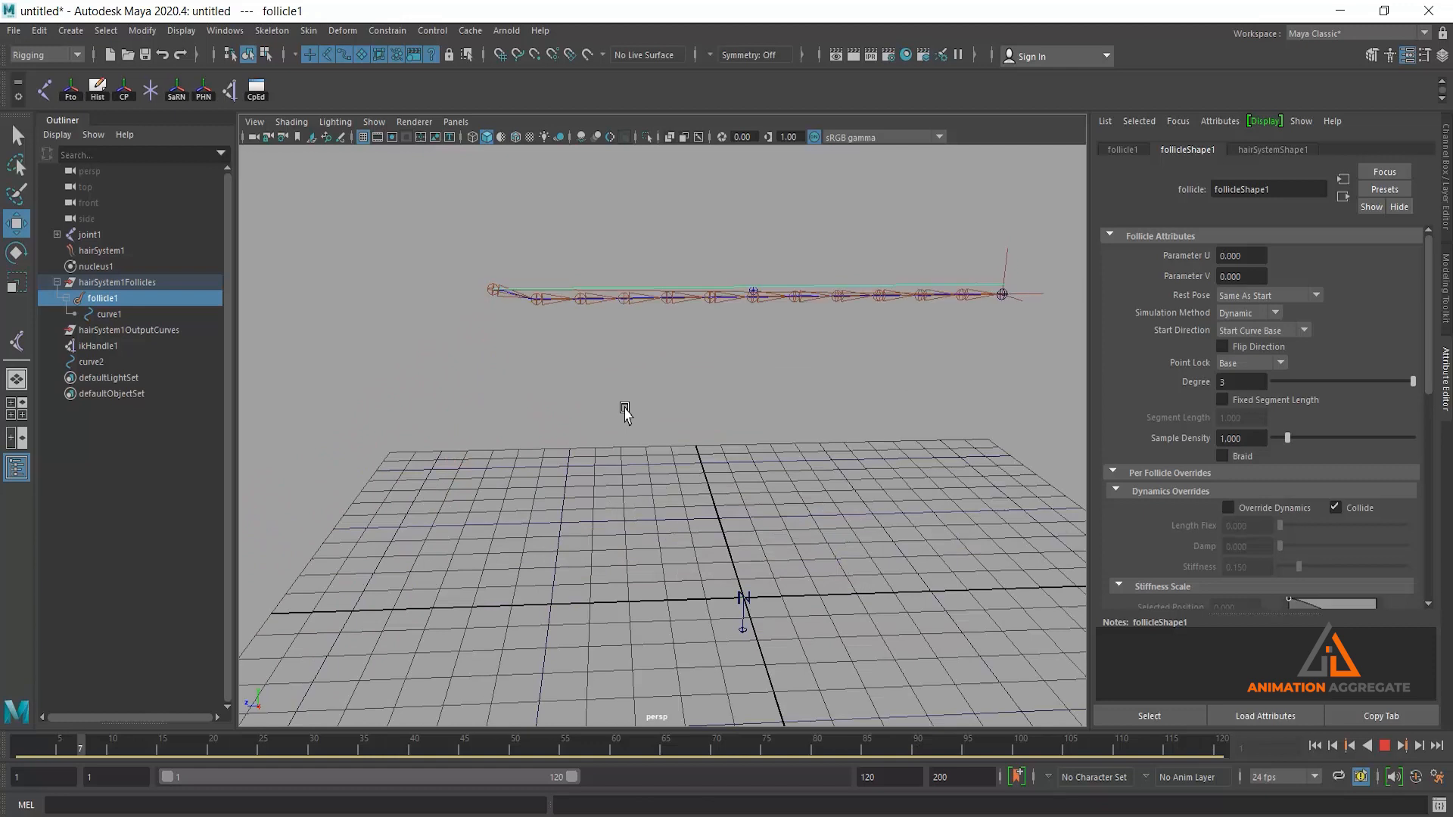
{"action": "left_click", "coordinate": [1383, 749]}
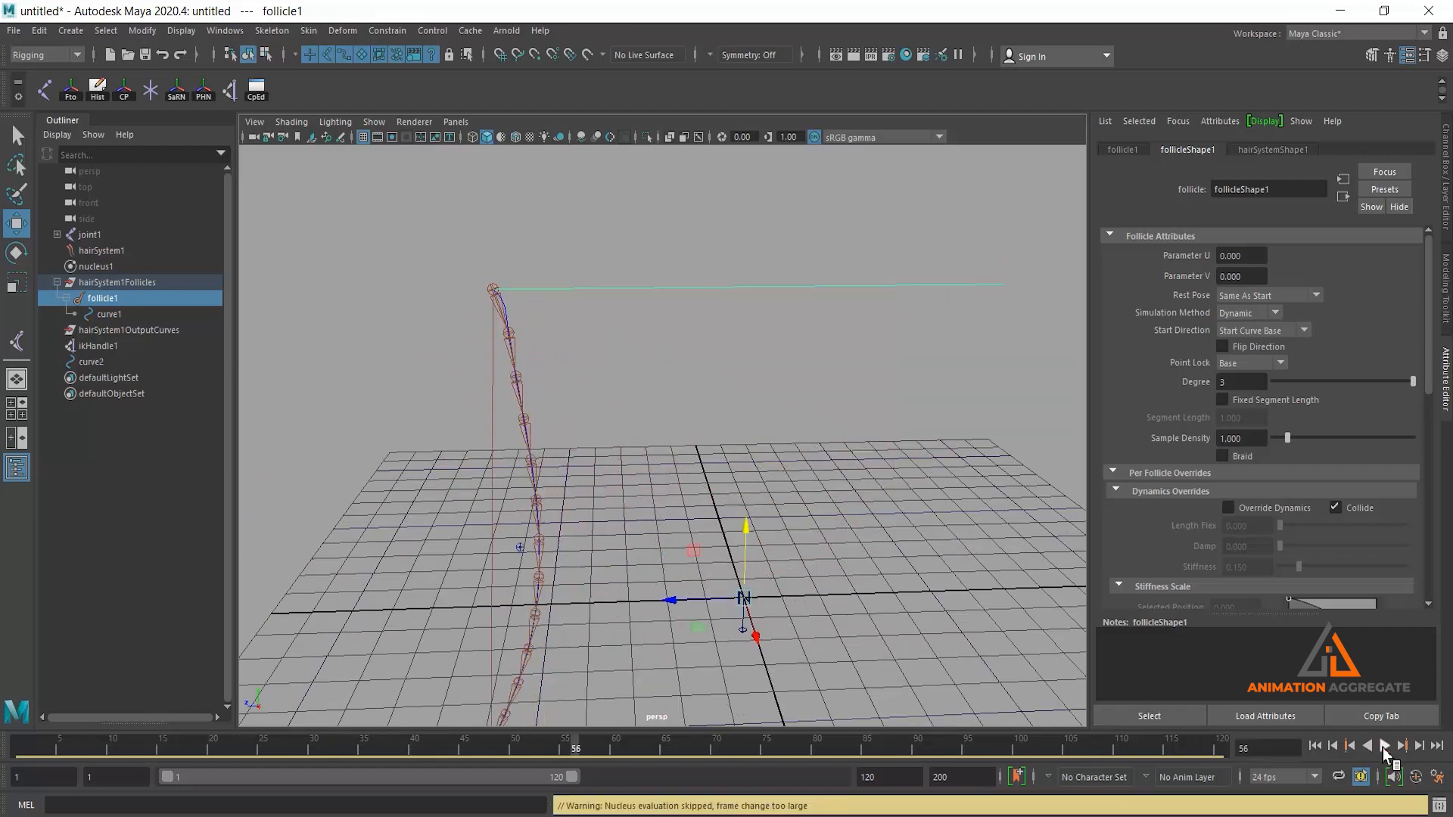
Extend the playback range to end at frame 300, play the simulation from the start, and return to the first frame
{"action": "left_click", "coordinate": [878, 776]}
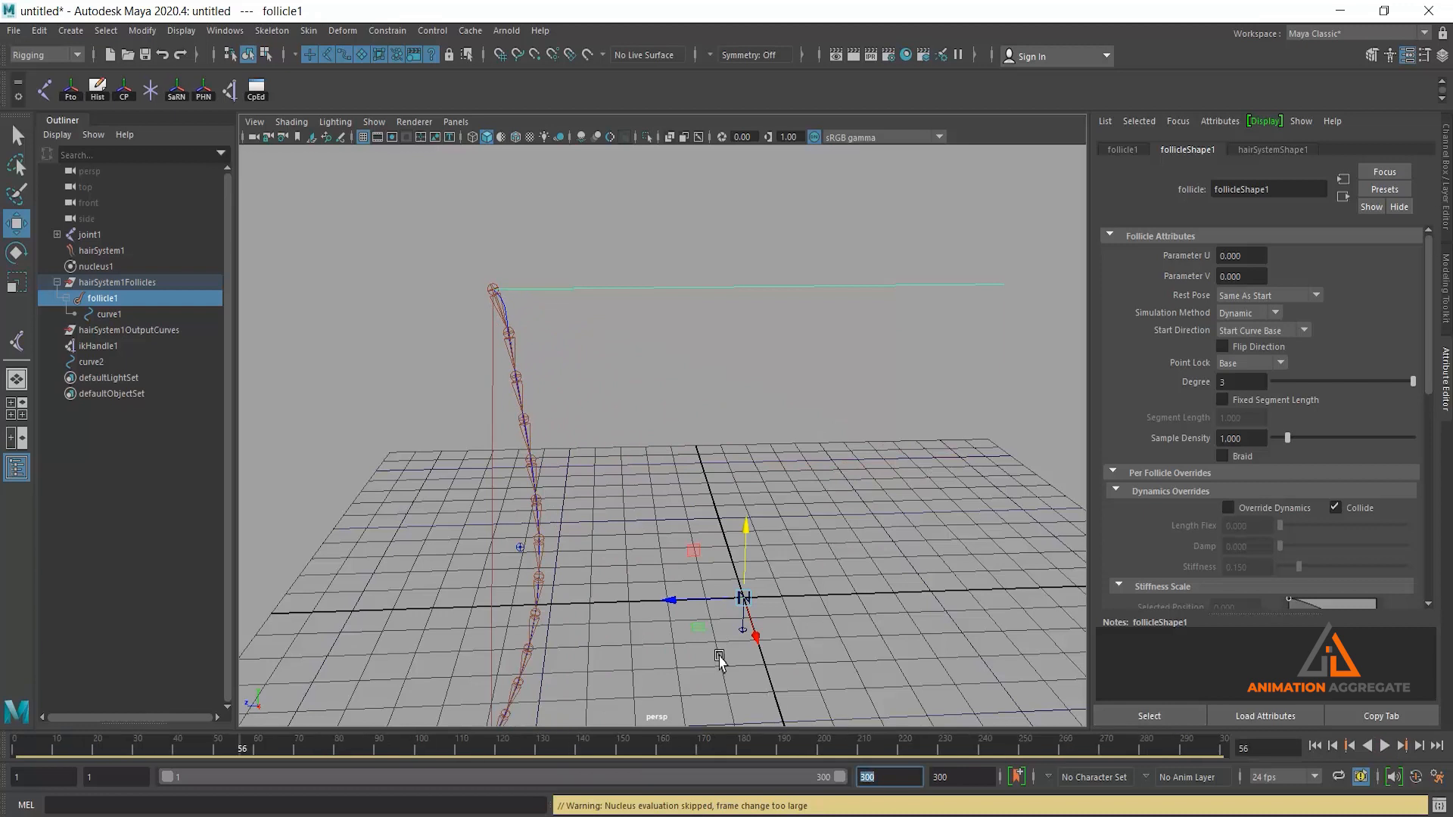
{"action": "scroll", "coordinate": [710, 487], "scroll_direction": "down", "scroll_amount": 5}
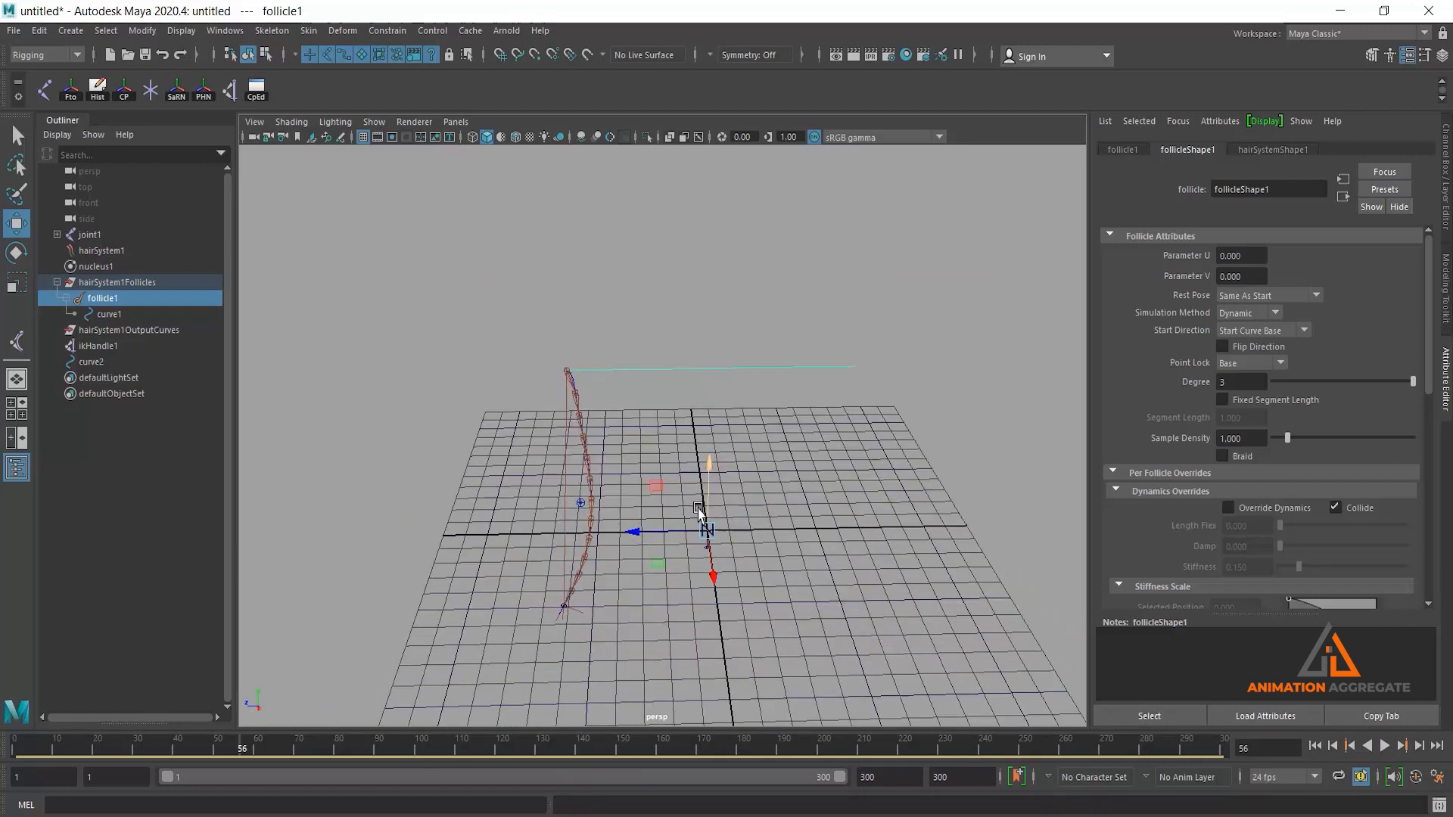
{"action": "left_click", "coordinate": [1315, 746]}
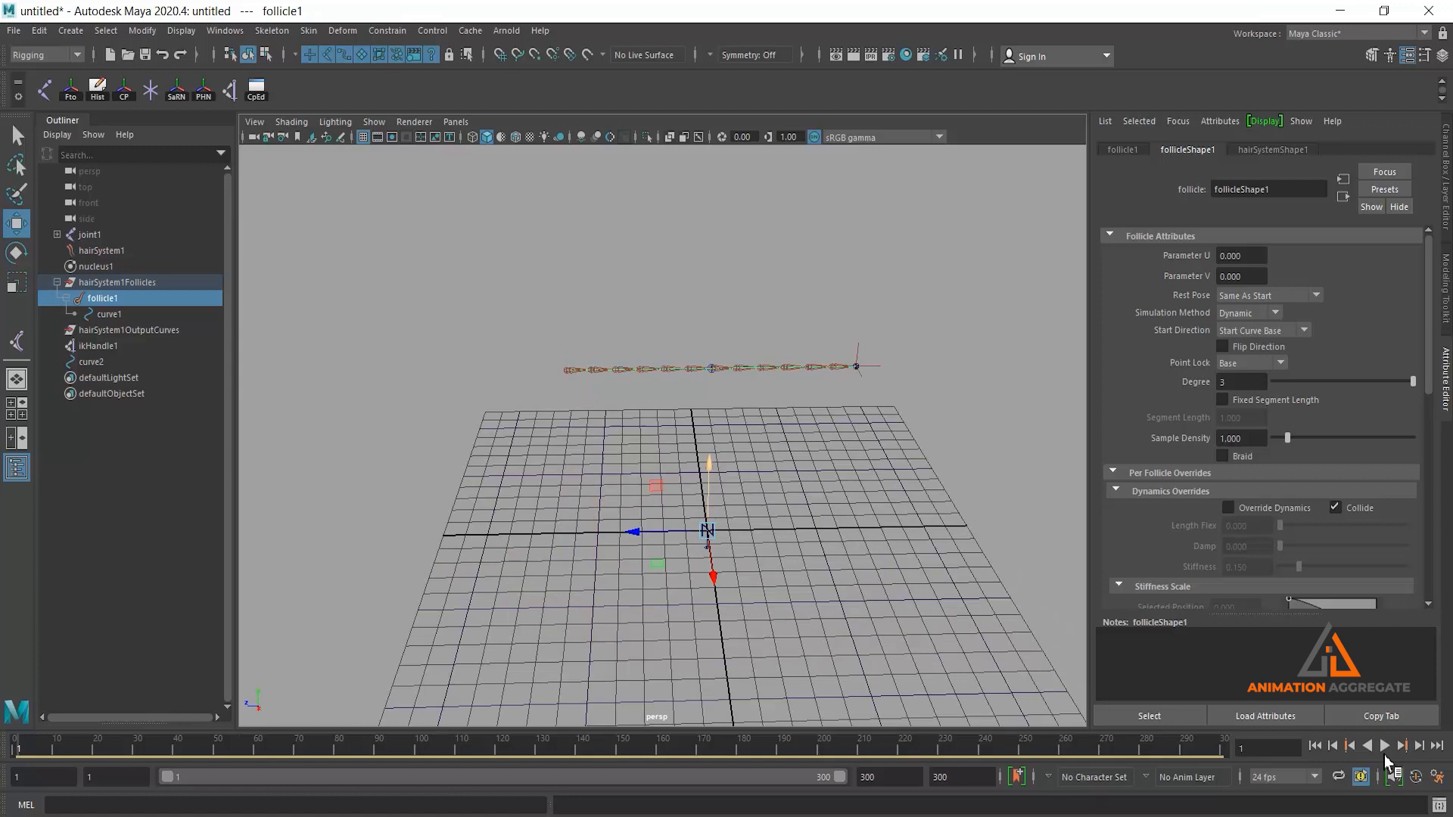
{"action": "left_click", "coordinate": [1384, 746]}
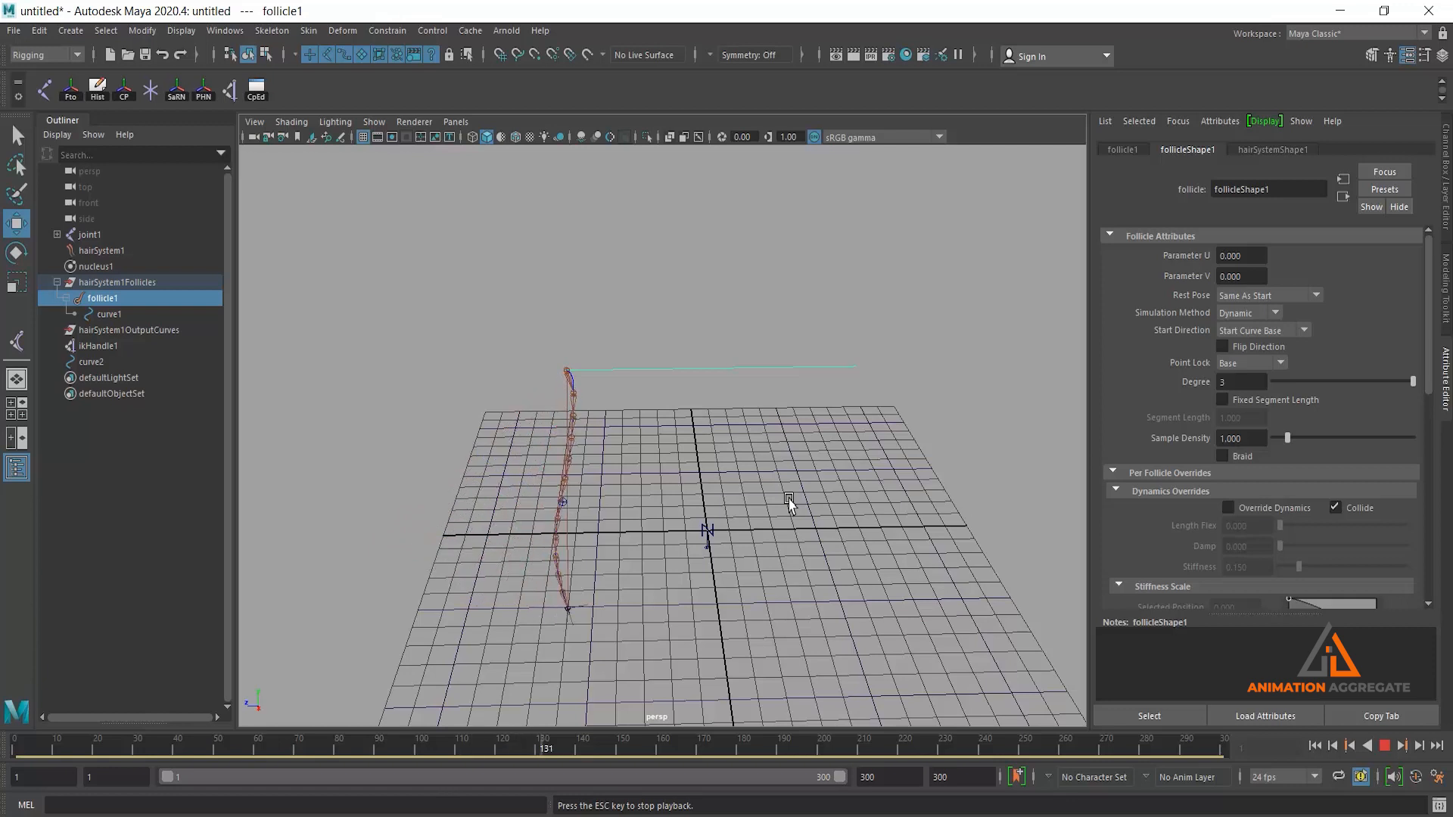
{"action": "left_click", "coordinate": [1384, 747]}
{"action": "left_click", "coordinate": [1314, 747]}
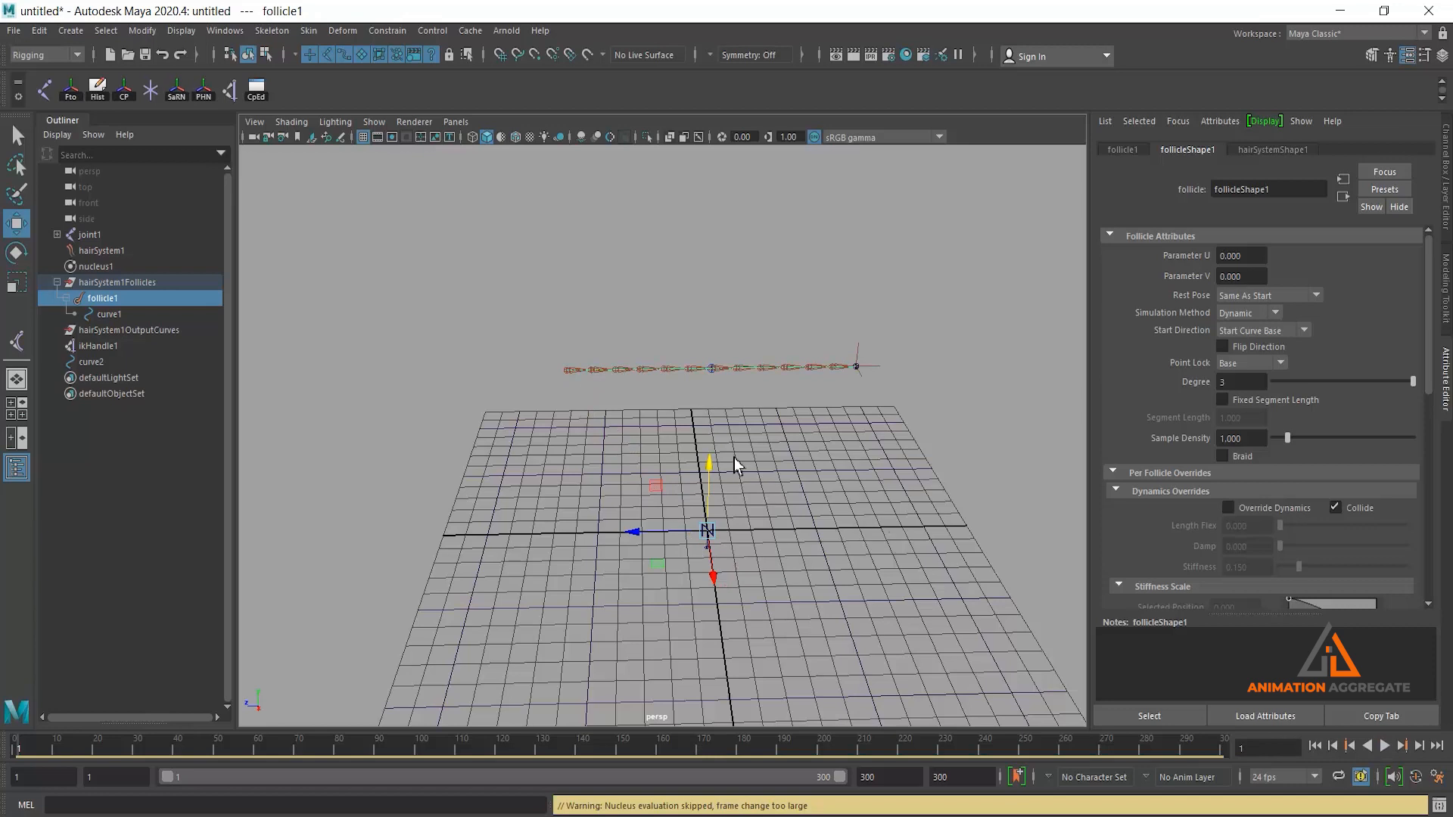
Play part of the simulation, examine up close how the first joints follow the curve, and return to the first frame
{"action": "right_click_drag", "start_coordinate": [694, 421], "coordinate": [590, 356], "text": "alt"}
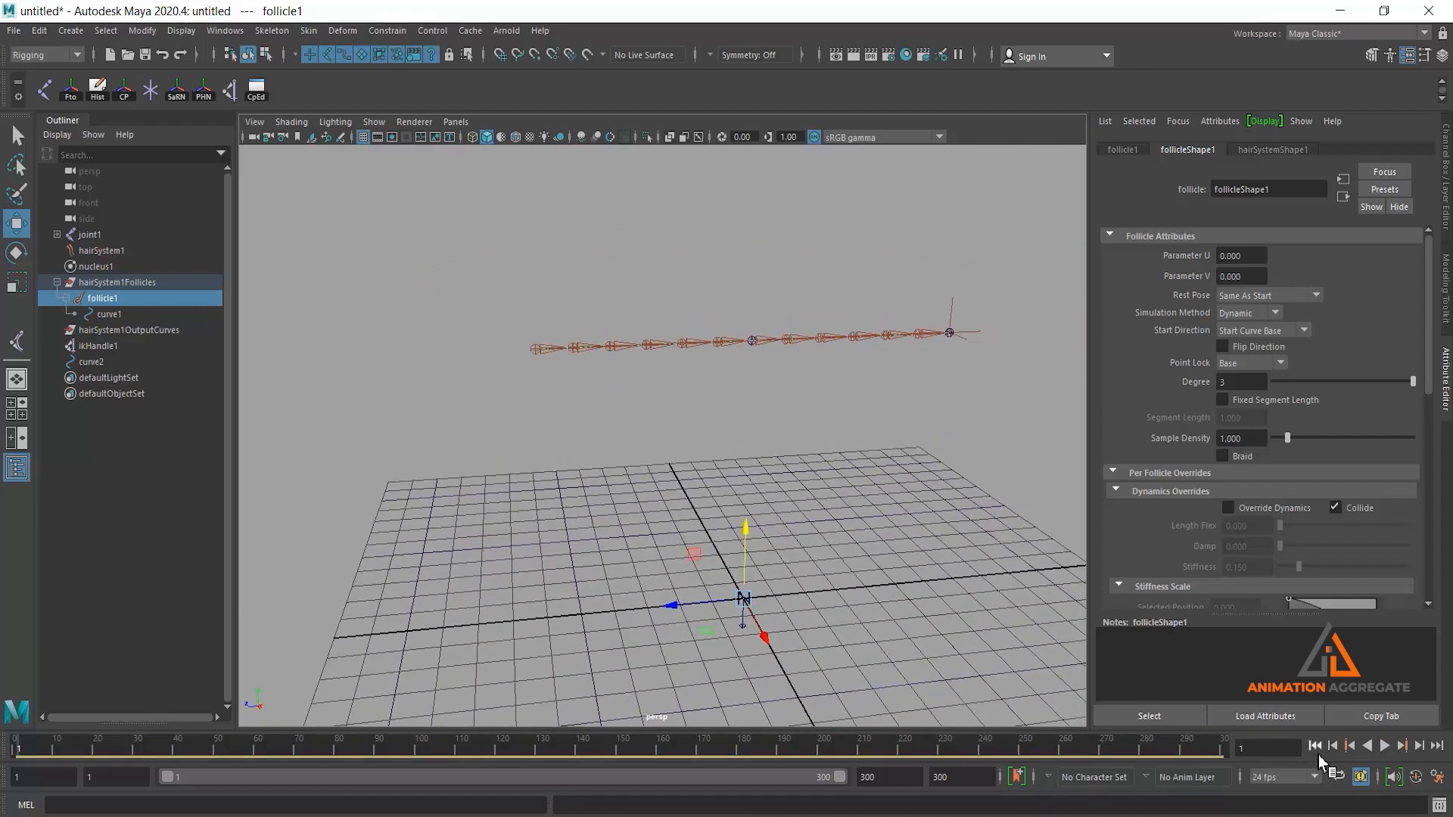
{"action": "left_click", "coordinate": [1384, 746]}
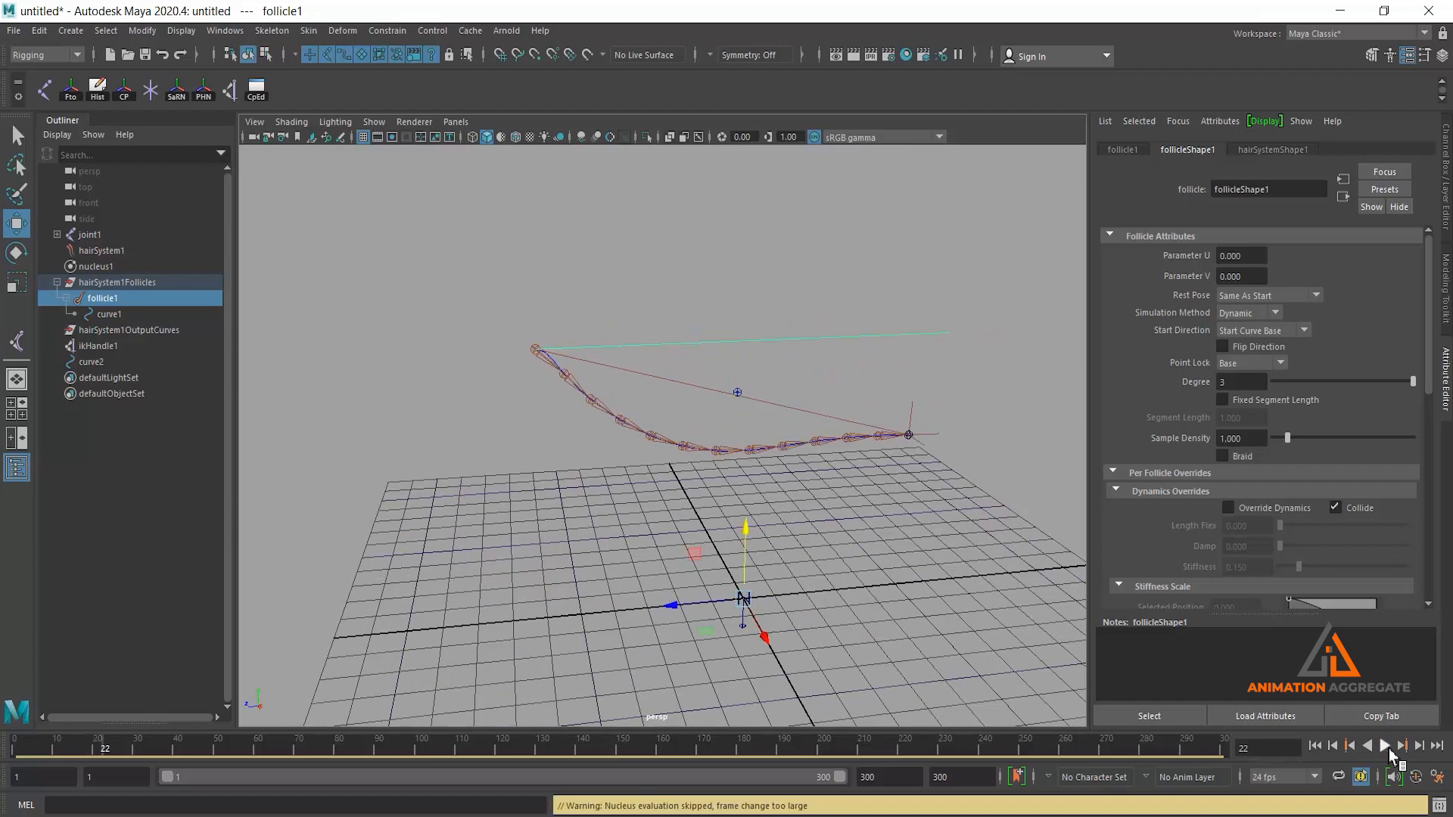
{"action": "left_click", "coordinate": [1388, 748]}
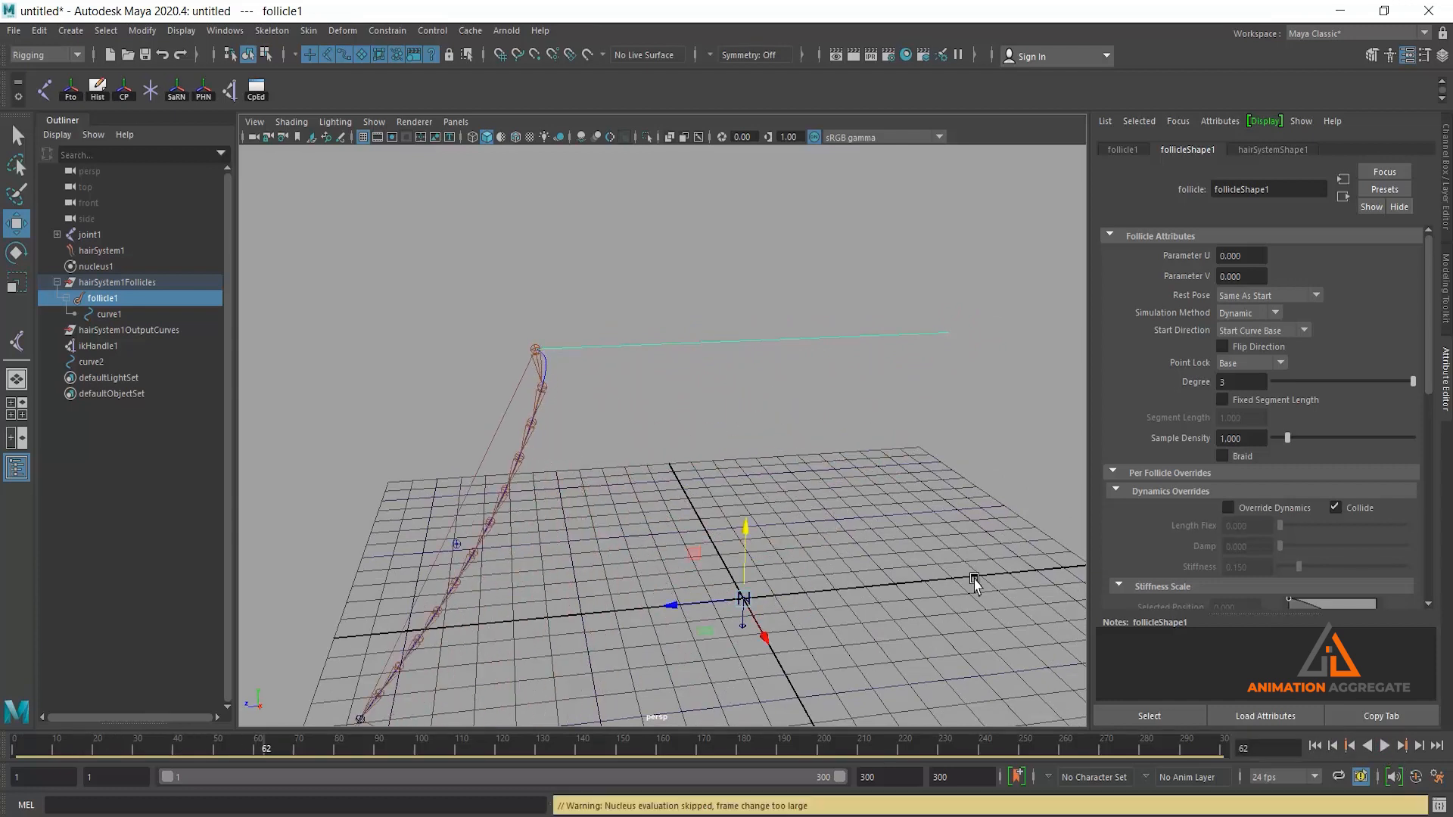
{"action": "right_click_drag", "start_coordinate": [486, 327], "coordinate": [659, 605], "text": "alt"}
{"action": "middle_click_drag", "start_coordinate": [534, 367], "coordinate": [720, 529], "text": "alt"}
{"action": "right_click_drag", "start_coordinate": [512, 406], "coordinate": [564, 486], "text": "alt"}
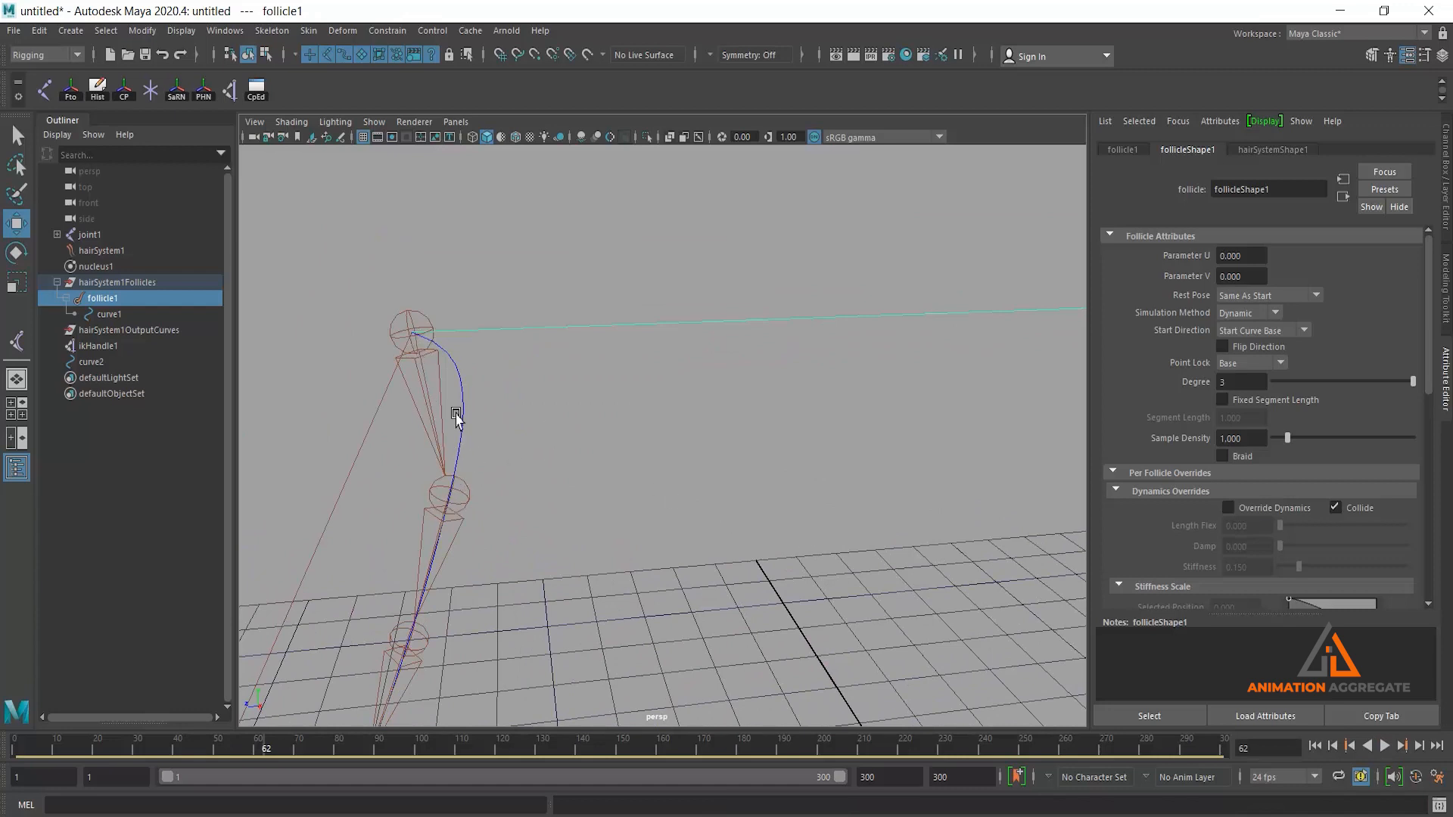
{"action": "right_click_drag", "start_coordinate": [760, 495], "coordinate": [603, 367], "text": "alt"}
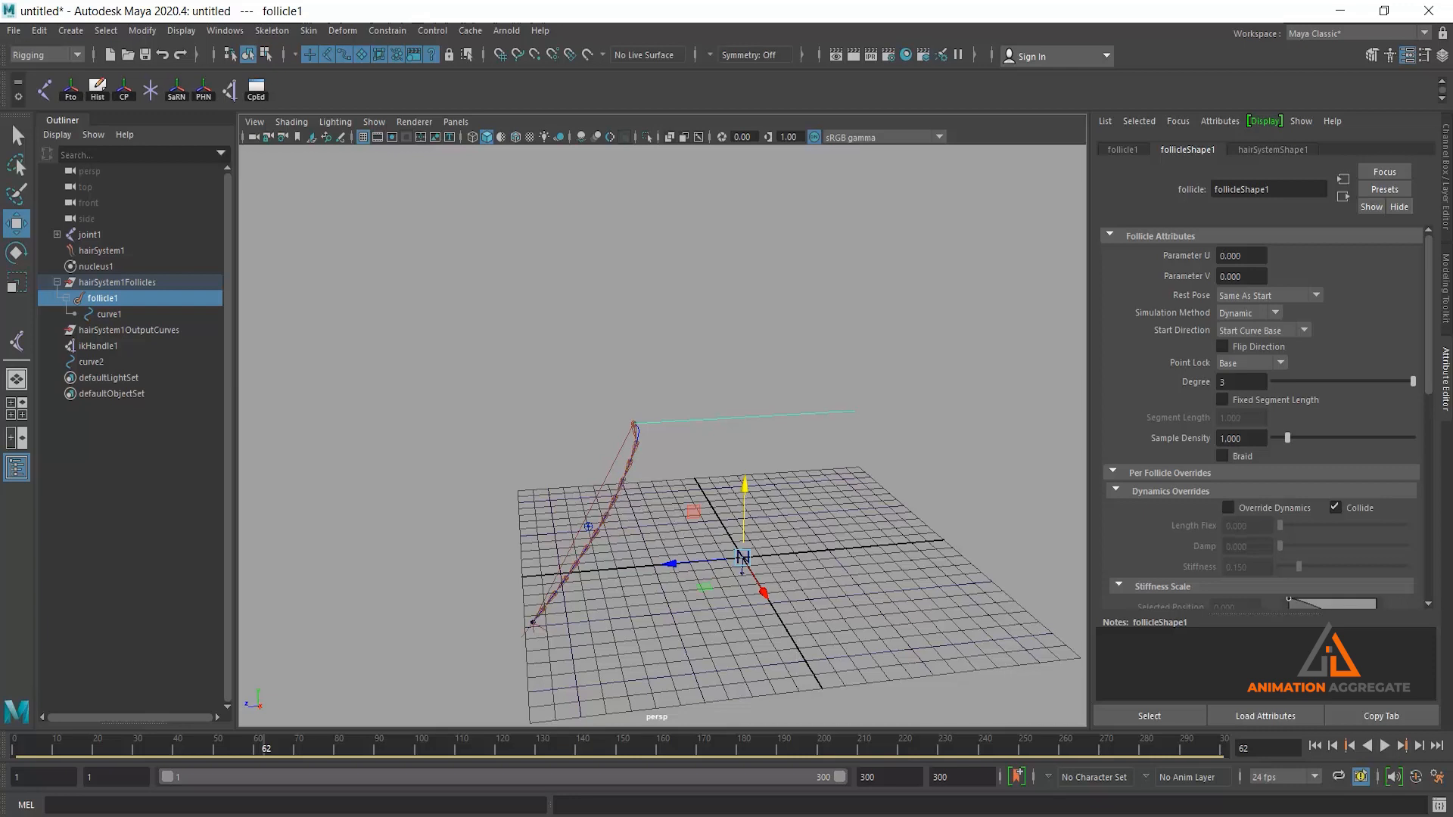
{"action": "left_click", "coordinate": [1339, 748]}
{"action": "left_click_drag", "start_coordinate": [681, 439], "coordinate": [784, 463], "text": "alt"}
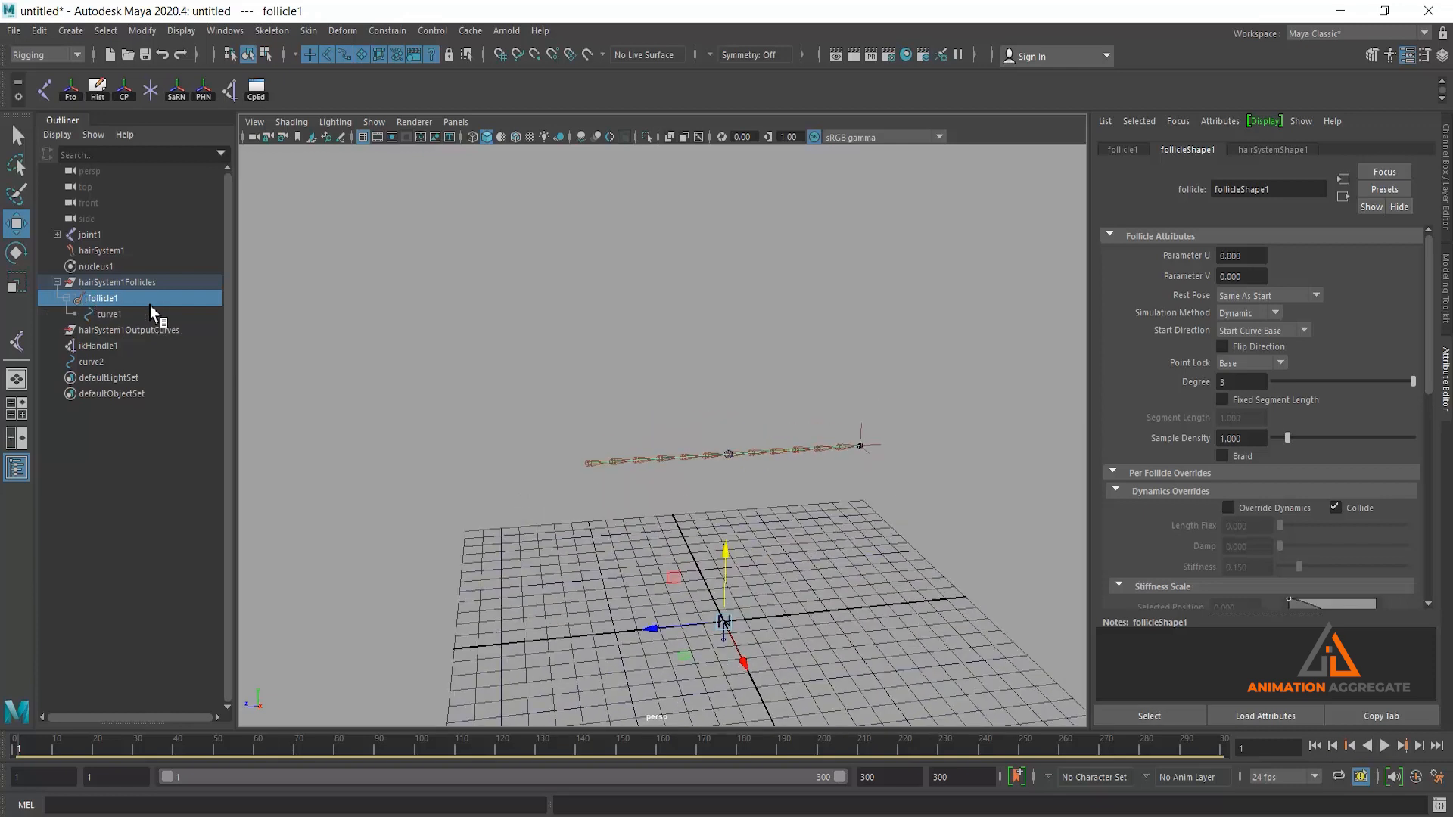
Set the Stiffness of hairSystem1 to 0.01 in the Channel Box
{"action": "key", "text": "ctrl+a"}
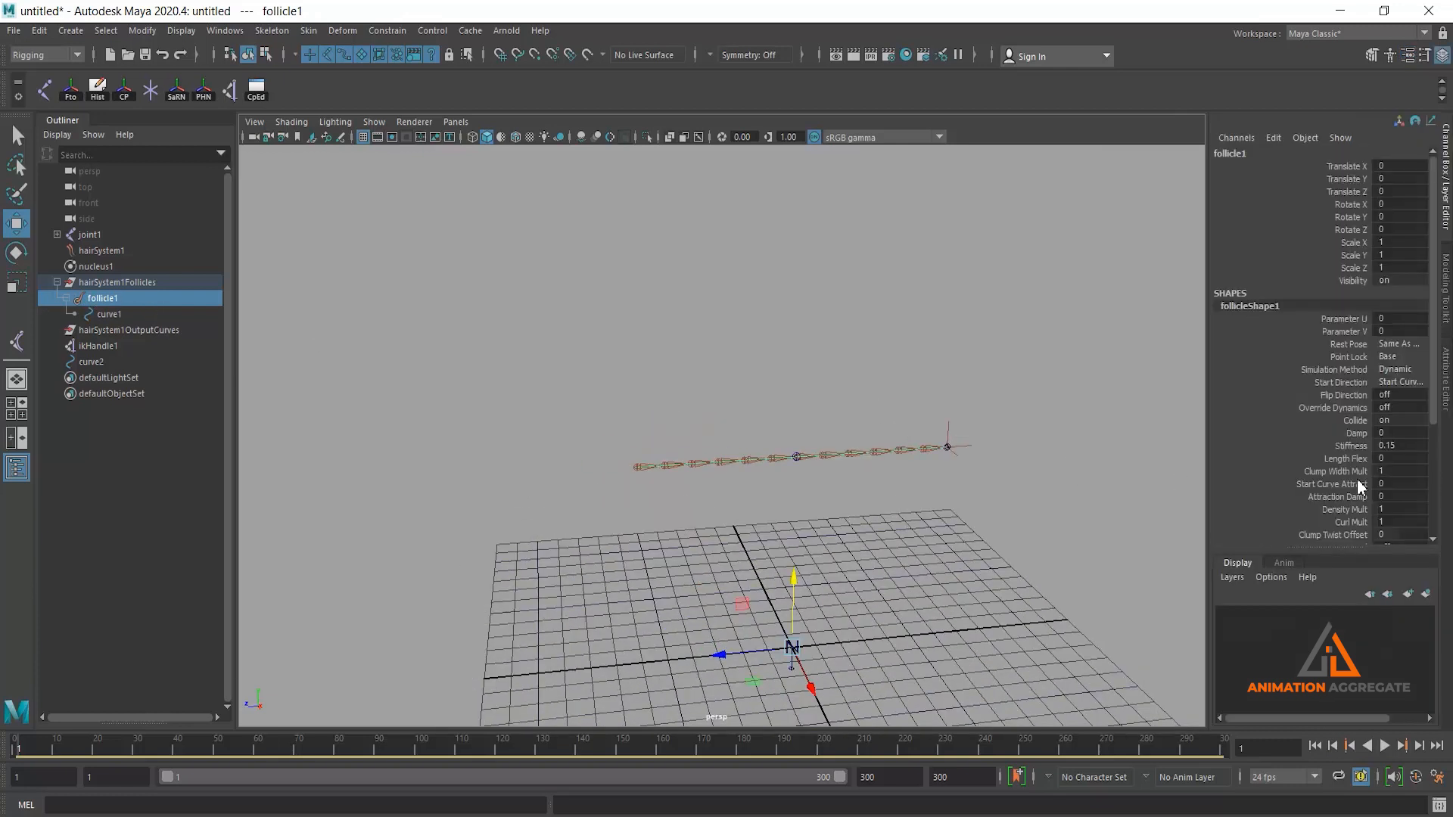
{"action": "scroll", "coordinate": [1351, 488], "scroll_direction": "down", "scroll_amount": 2}
{"action": "scroll", "coordinate": [1353, 490], "scroll_direction": "down", "scroll_amount": 3}
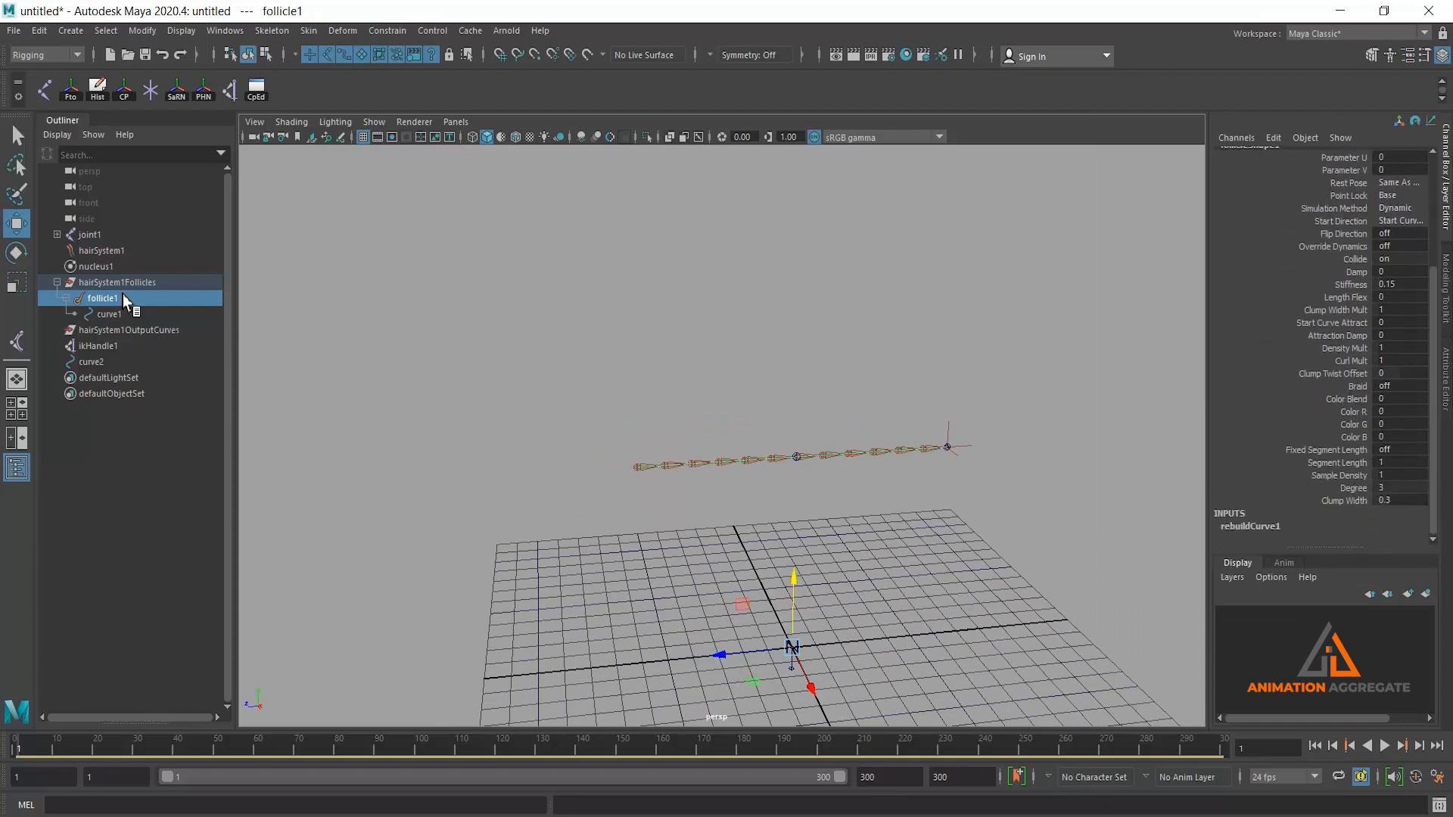
{"action": "left_click", "coordinate": [108, 253]}
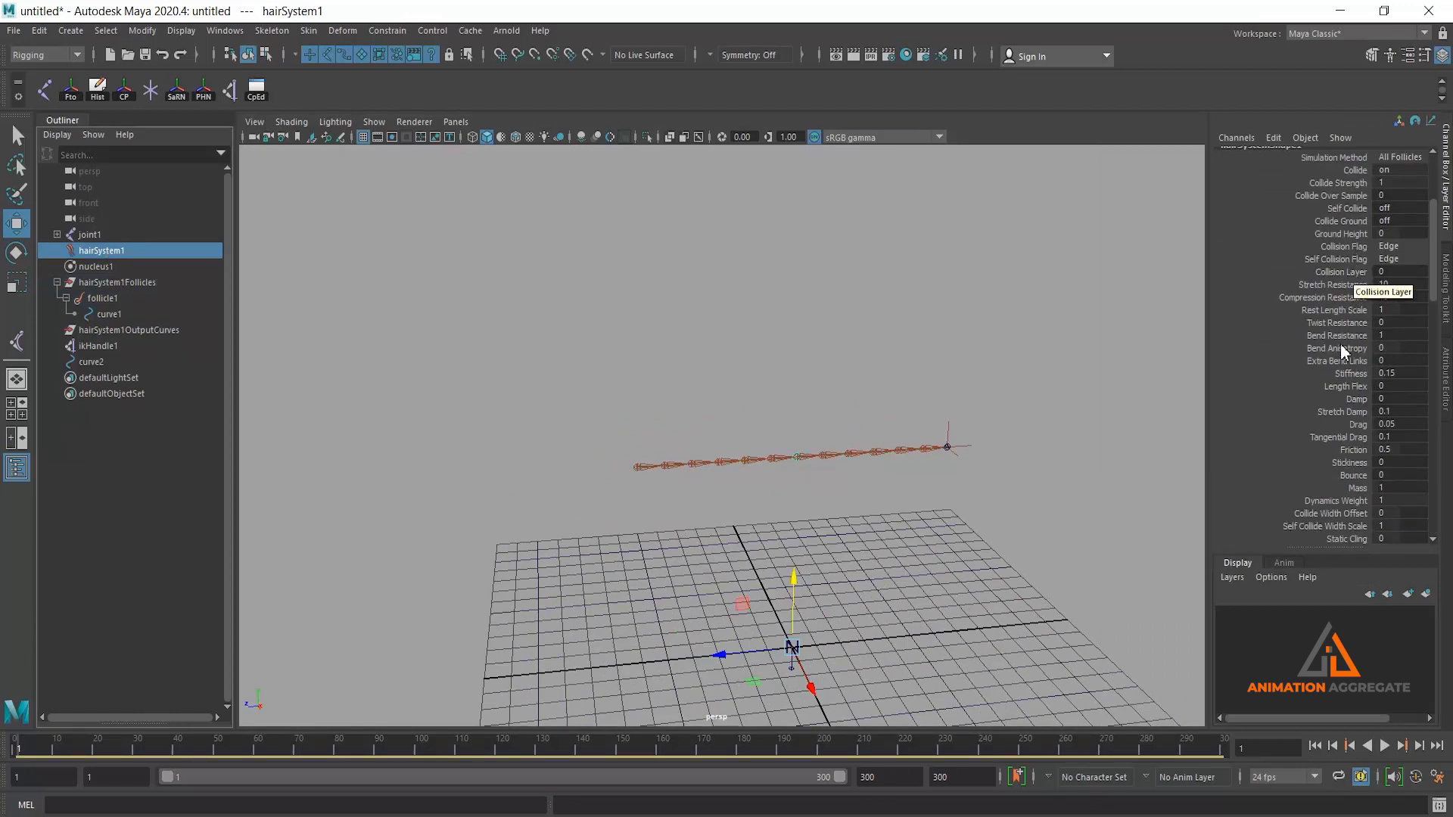
{"action": "left_click", "coordinate": [1348, 373]}
{"action": "left_click_drag", "start_coordinate": [908, 422], "coordinate": [870, 406], "text": "alt"}
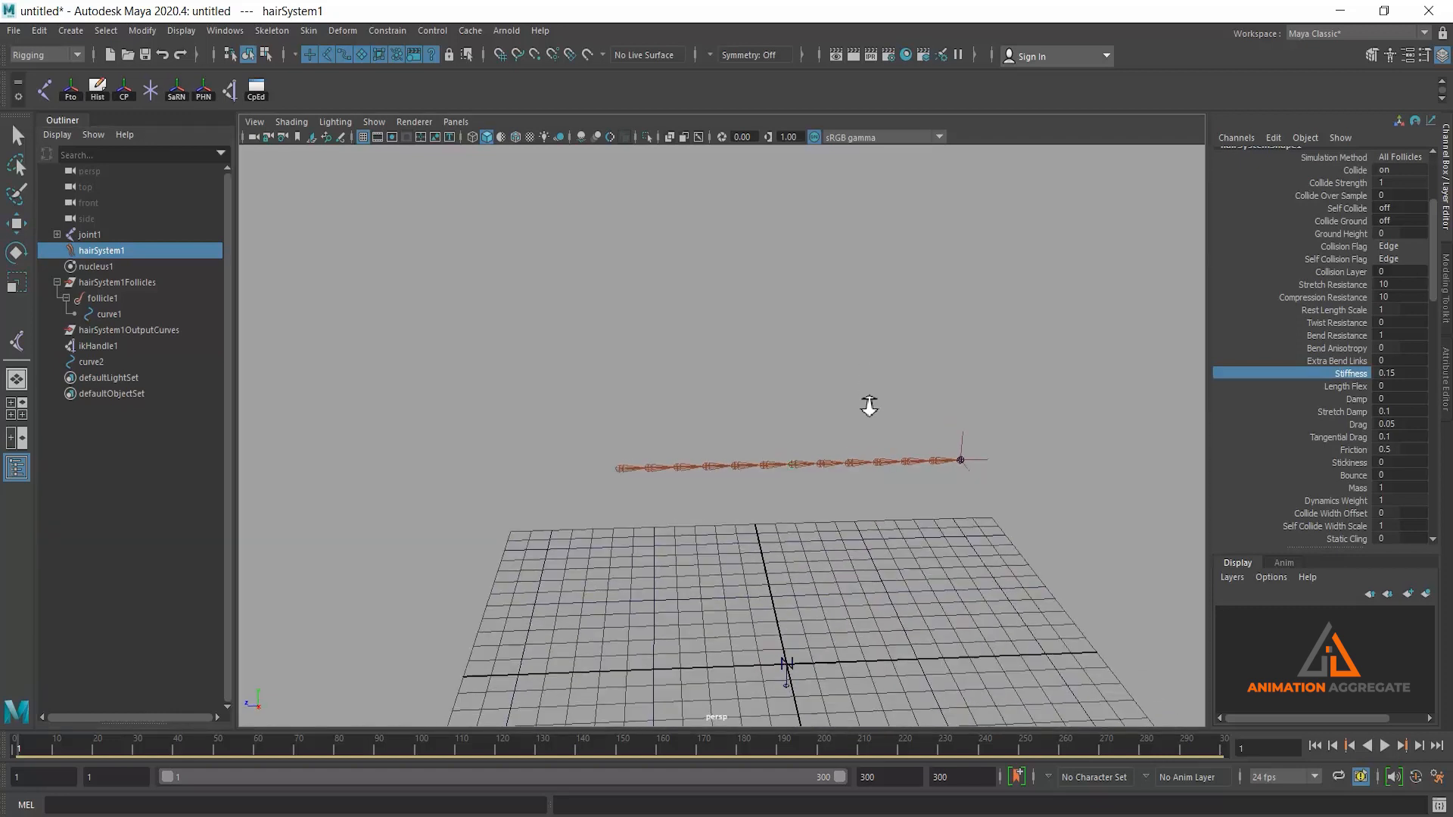
{"action": "left_click", "coordinate": [1400, 374]}
{"action": "type", "text": "0.01"}
{"action": "key", "text": "Return"}
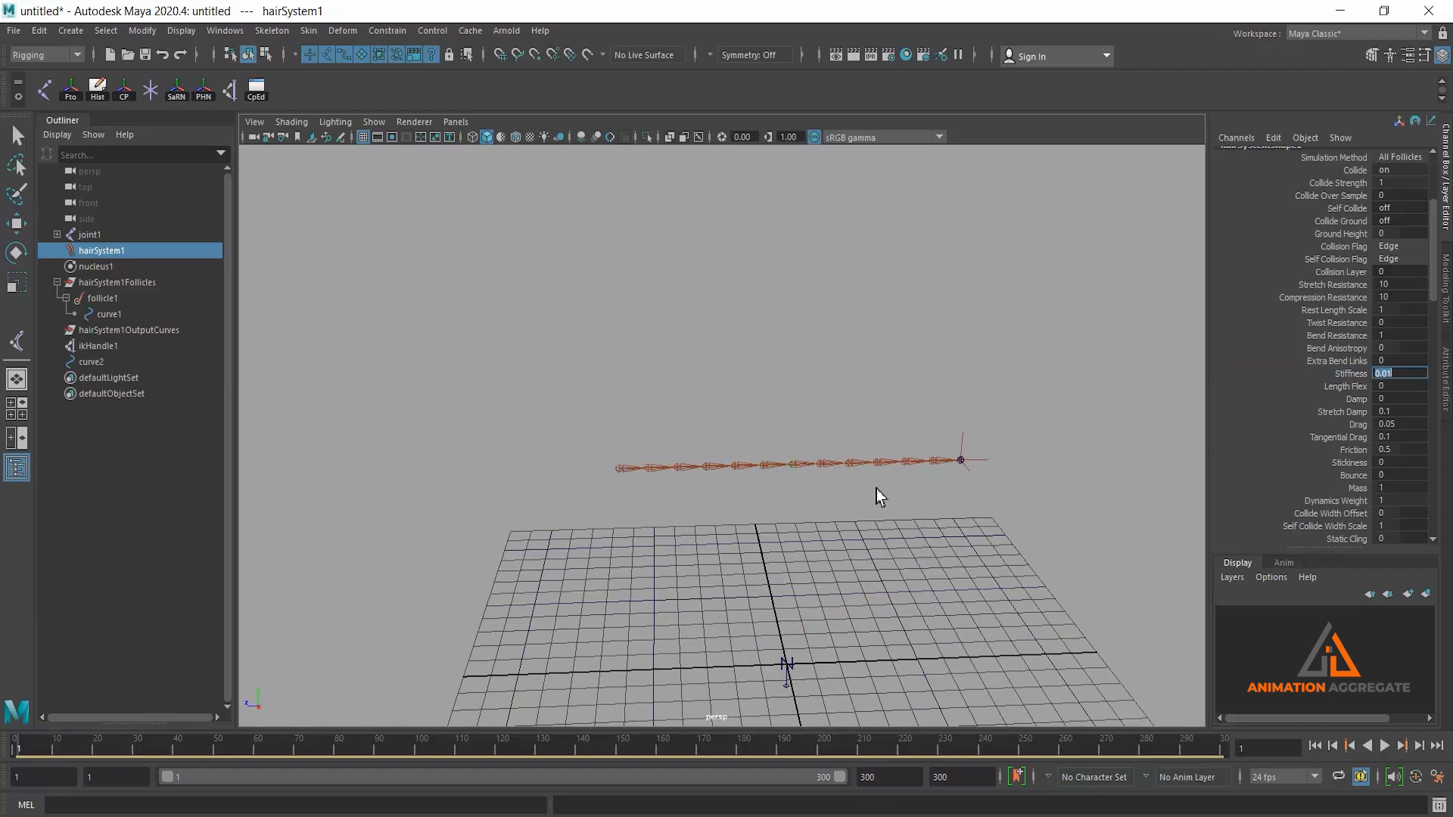
{"action": "scroll", "coordinate": [886, 492], "scroll_direction": "down", "scroll_amount": 1}
{"action": "scroll", "coordinate": [942, 507], "scroll_direction": "down", "scroll_amount": 1}
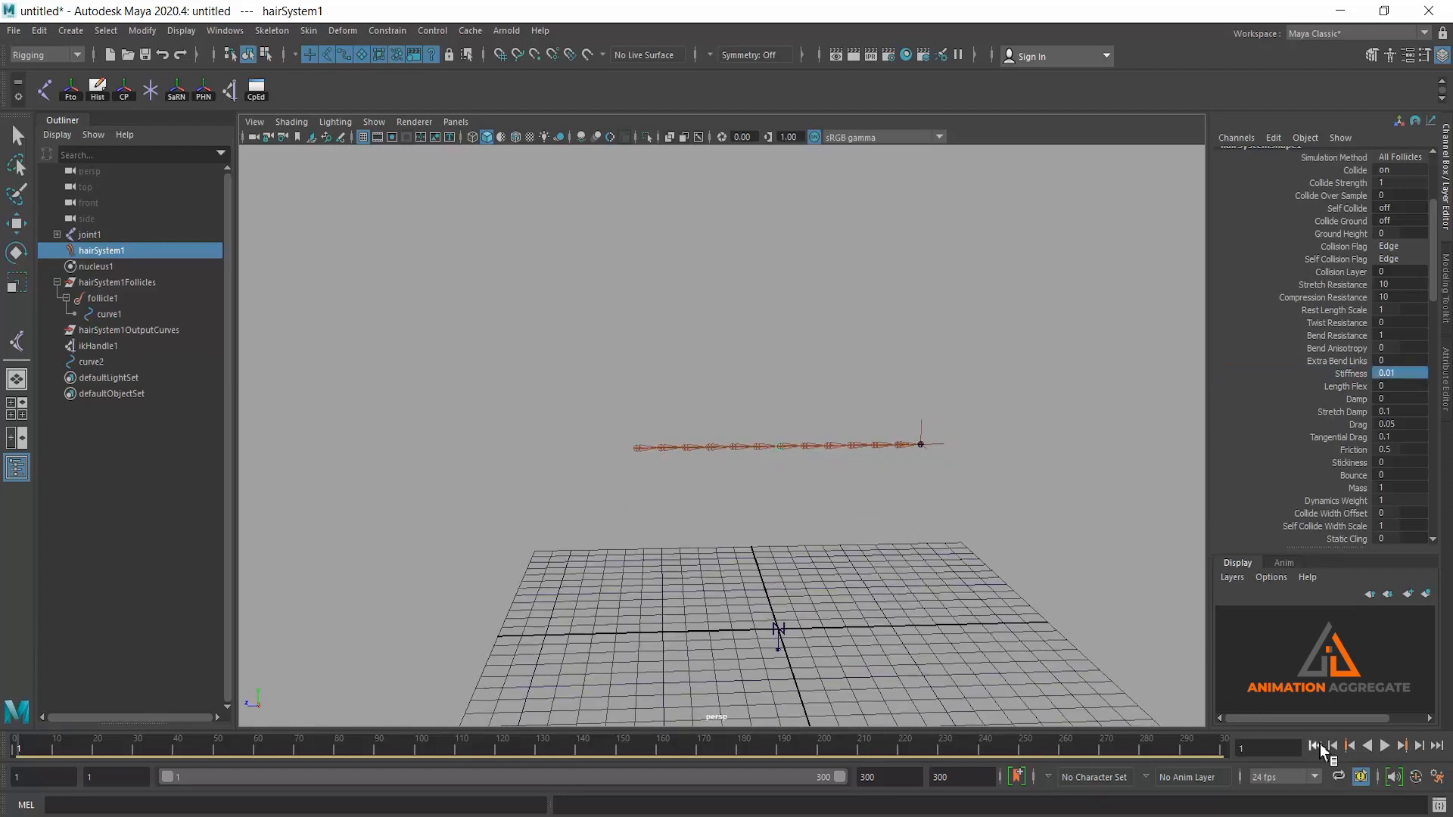
Play the simulation to examine how the chain swings with the new stiffness, stop playback, and highlight the hair system's Mass attribute
{"action": "left_click", "coordinate": [1384, 746]}
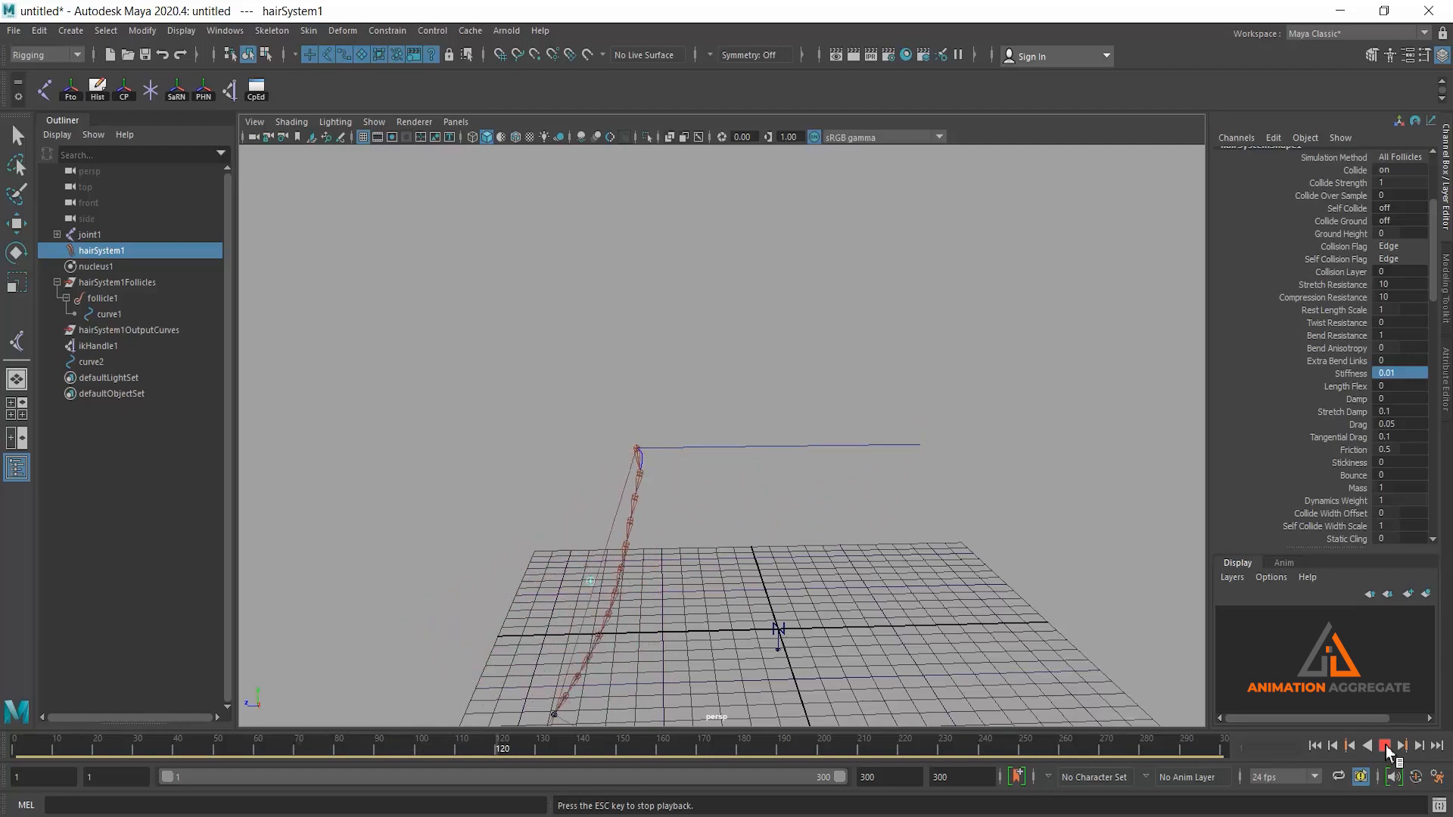
{"action": "left_click", "coordinate": [1384, 746]}
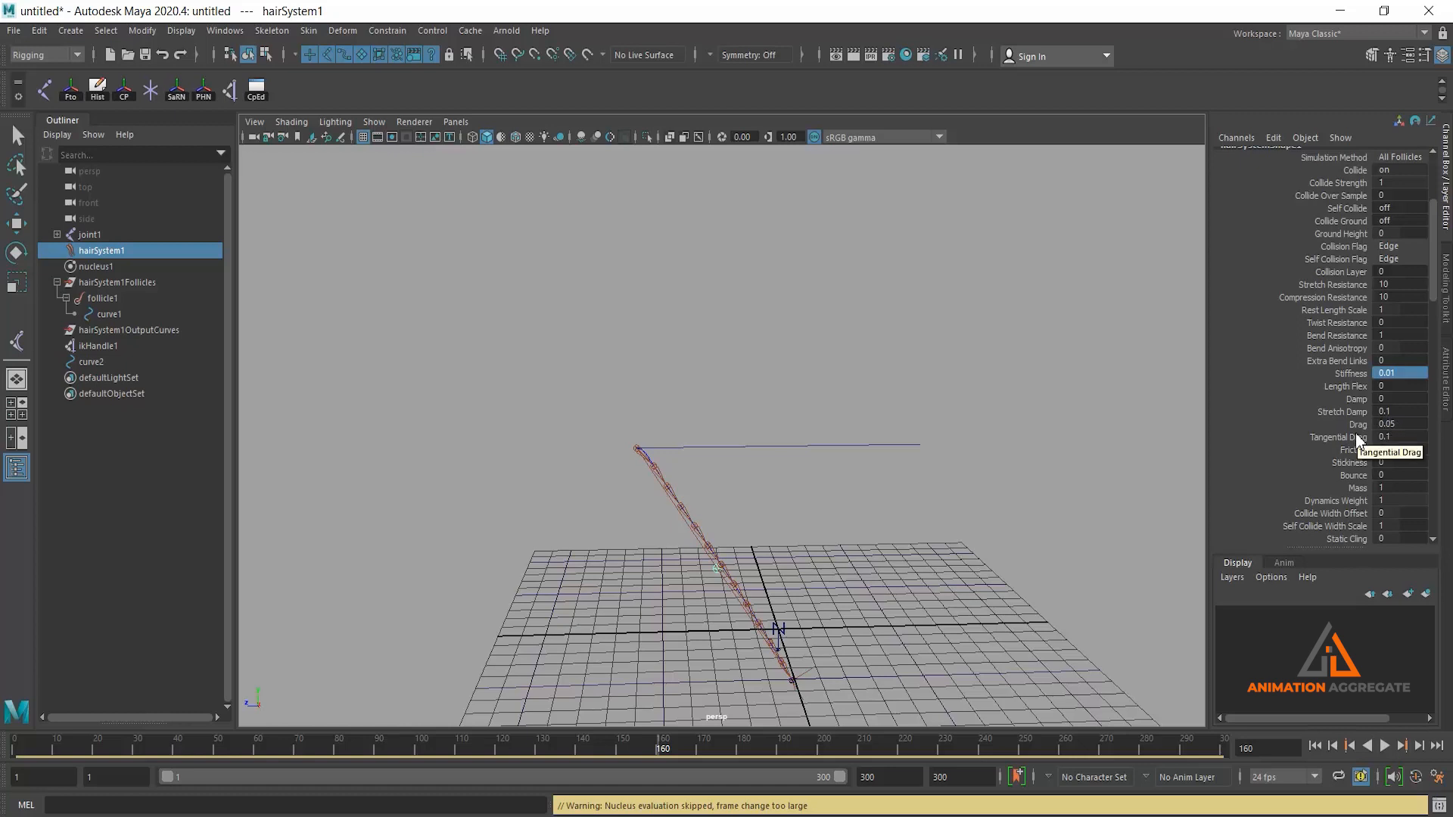
{"action": "left_click", "coordinate": [1350, 488]}
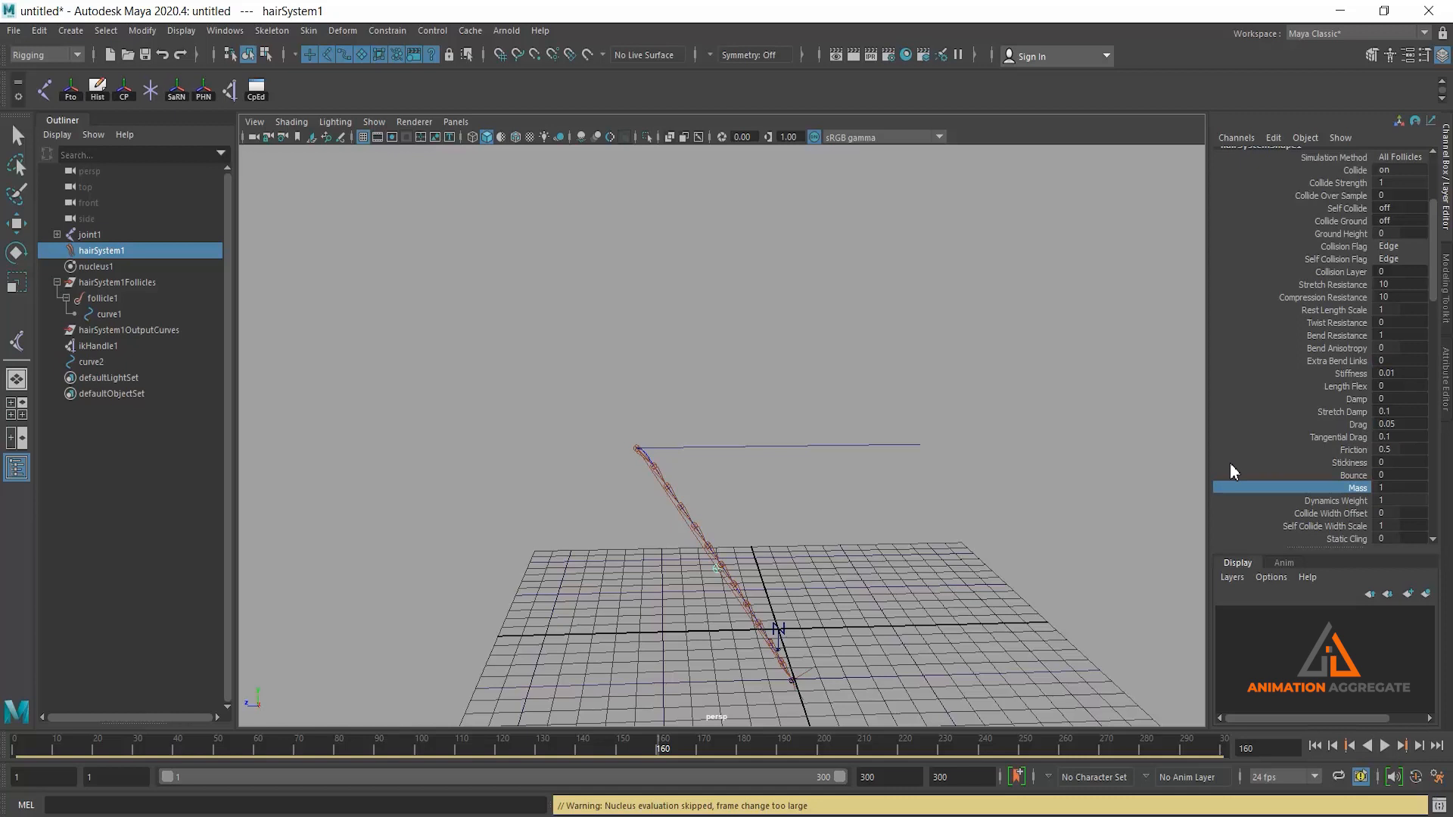
Examine the Gravity attribute of nucleus1 in the Channel Box and return to the first frame
{"action": "left_click", "coordinate": [109, 236]}
{"action": "left_click", "coordinate": [107, 269]}
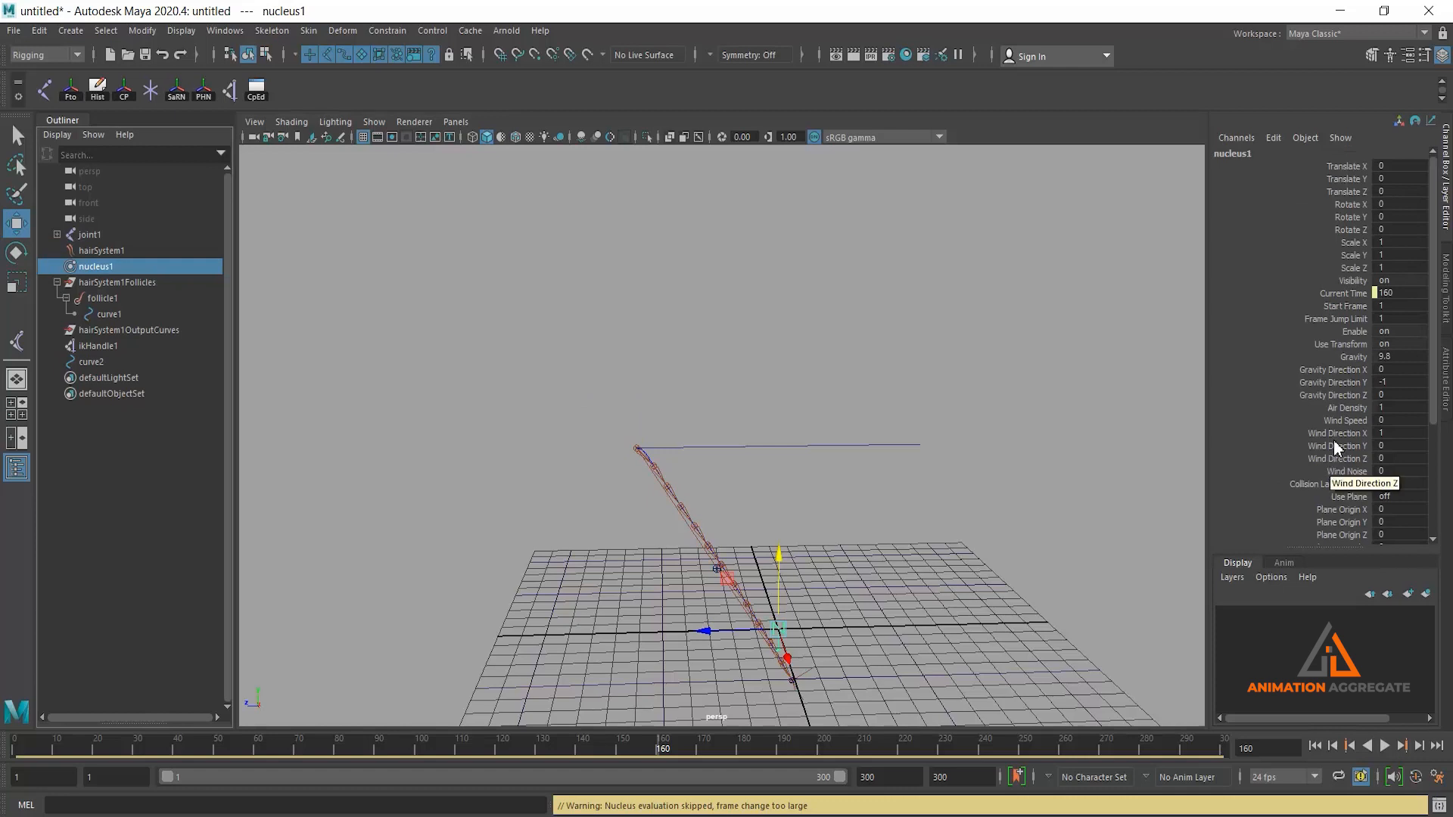
{"action": "left_click", "coordinate": [1354, 359]}
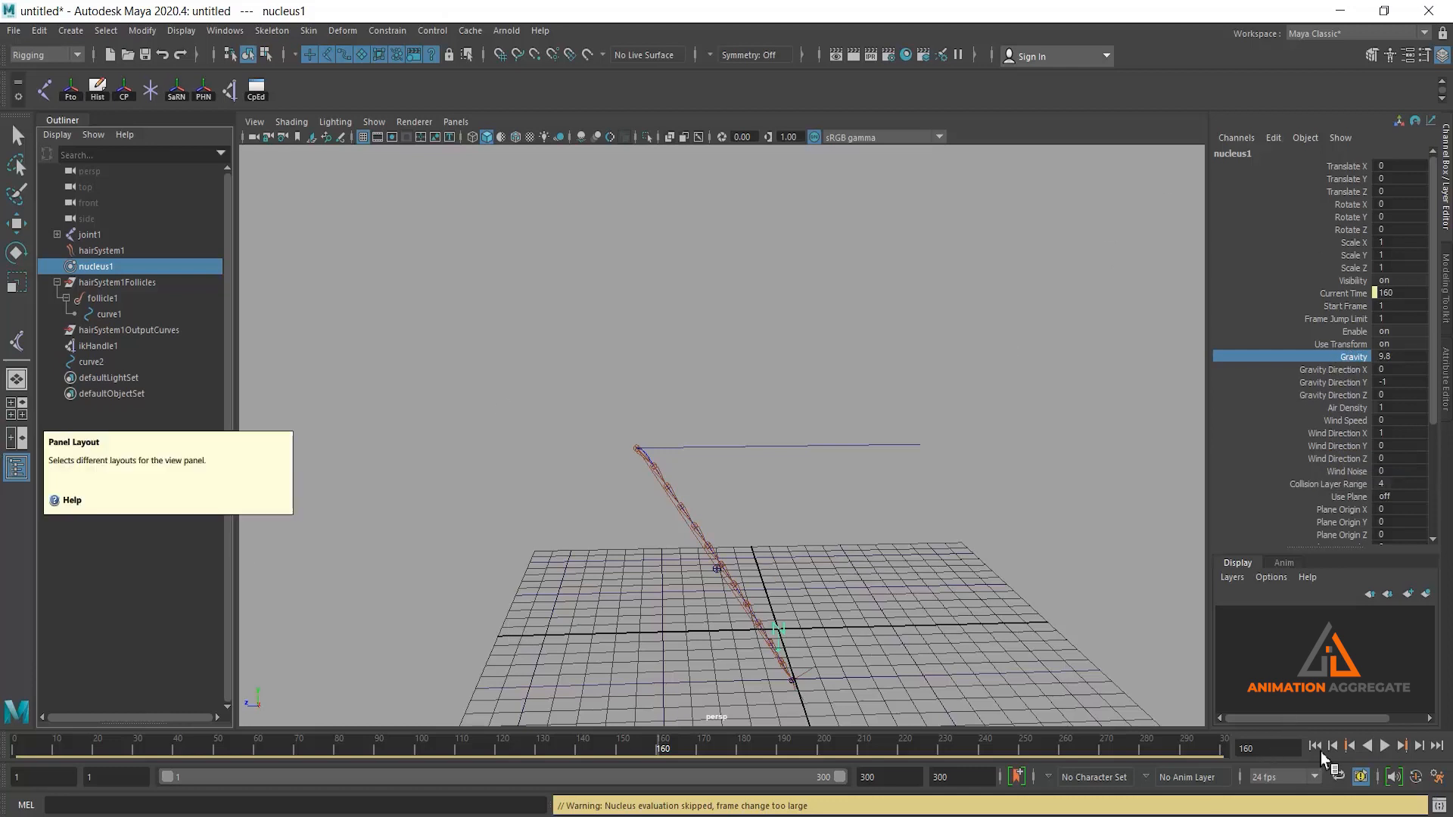
{"action": "left_click", "coordinate": [1314, 746]}
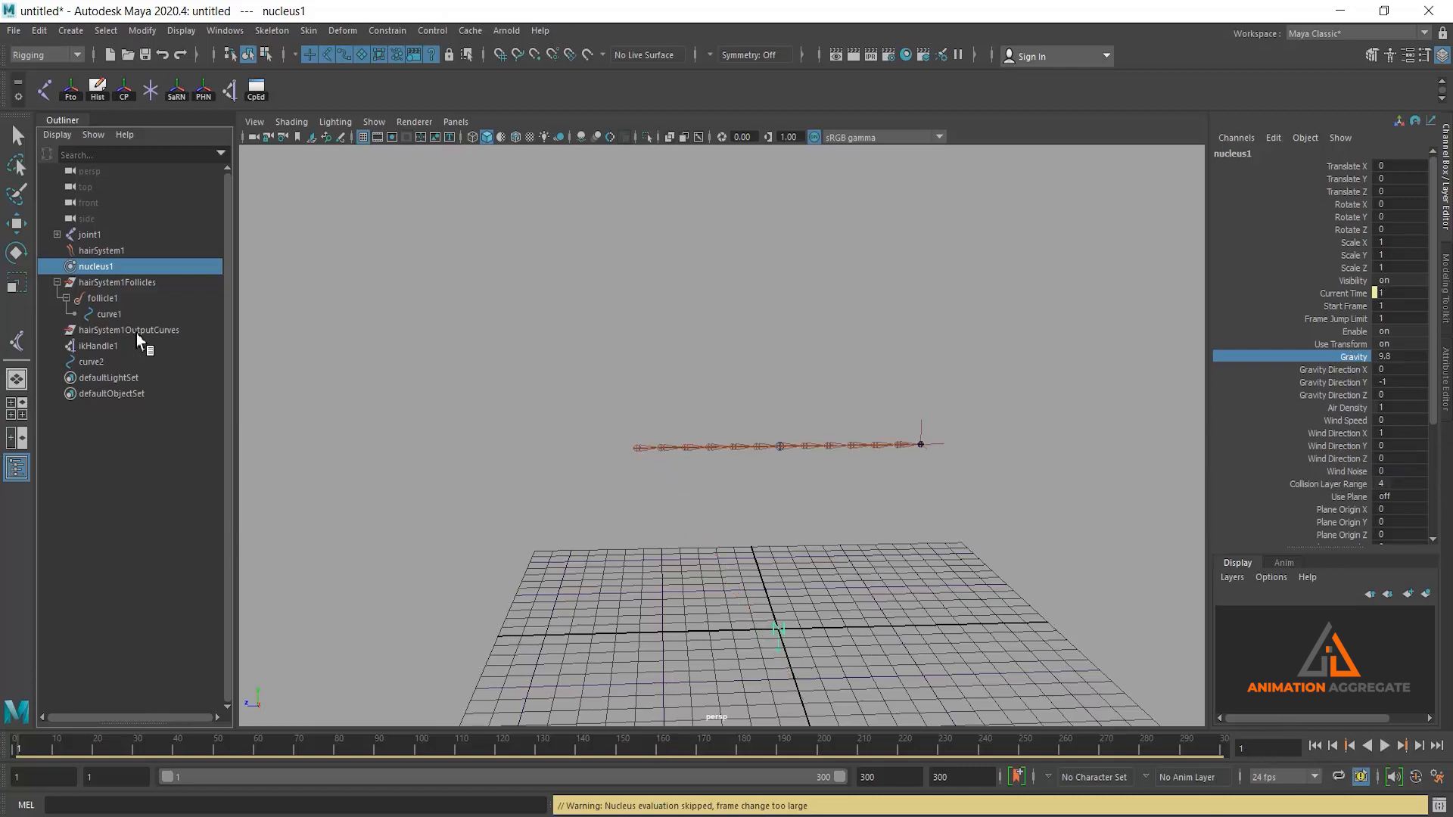
Select follicle1 and examine its shape attributes in the Channel Box
{"action": "left_click", "coordinate": [114, 298]}
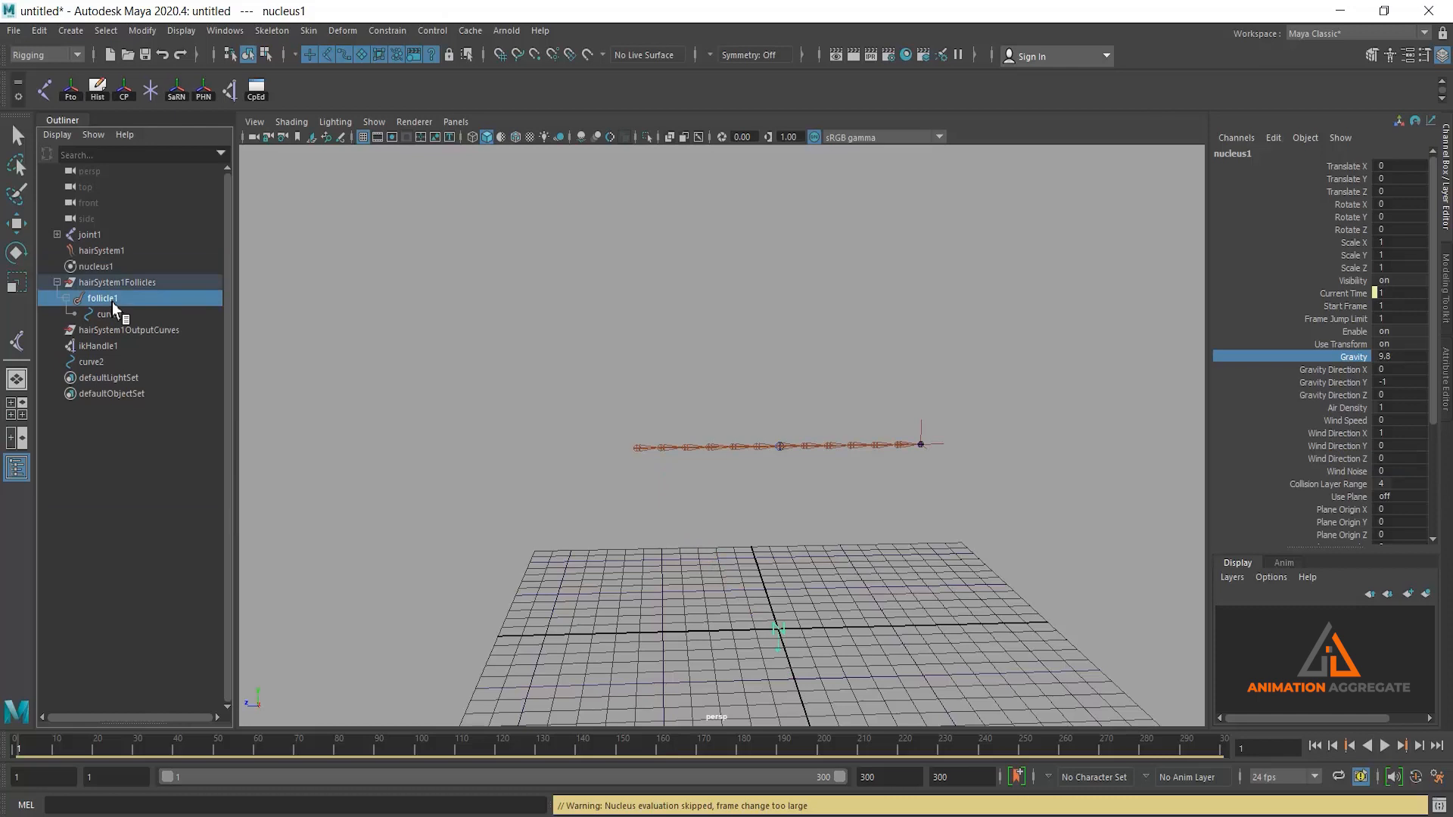
{"action": "key", "text": "w"}
{"action": "scroll", "coordinate": [1287, 460], "scroll_direction": "down", "scroll_amount": 2}
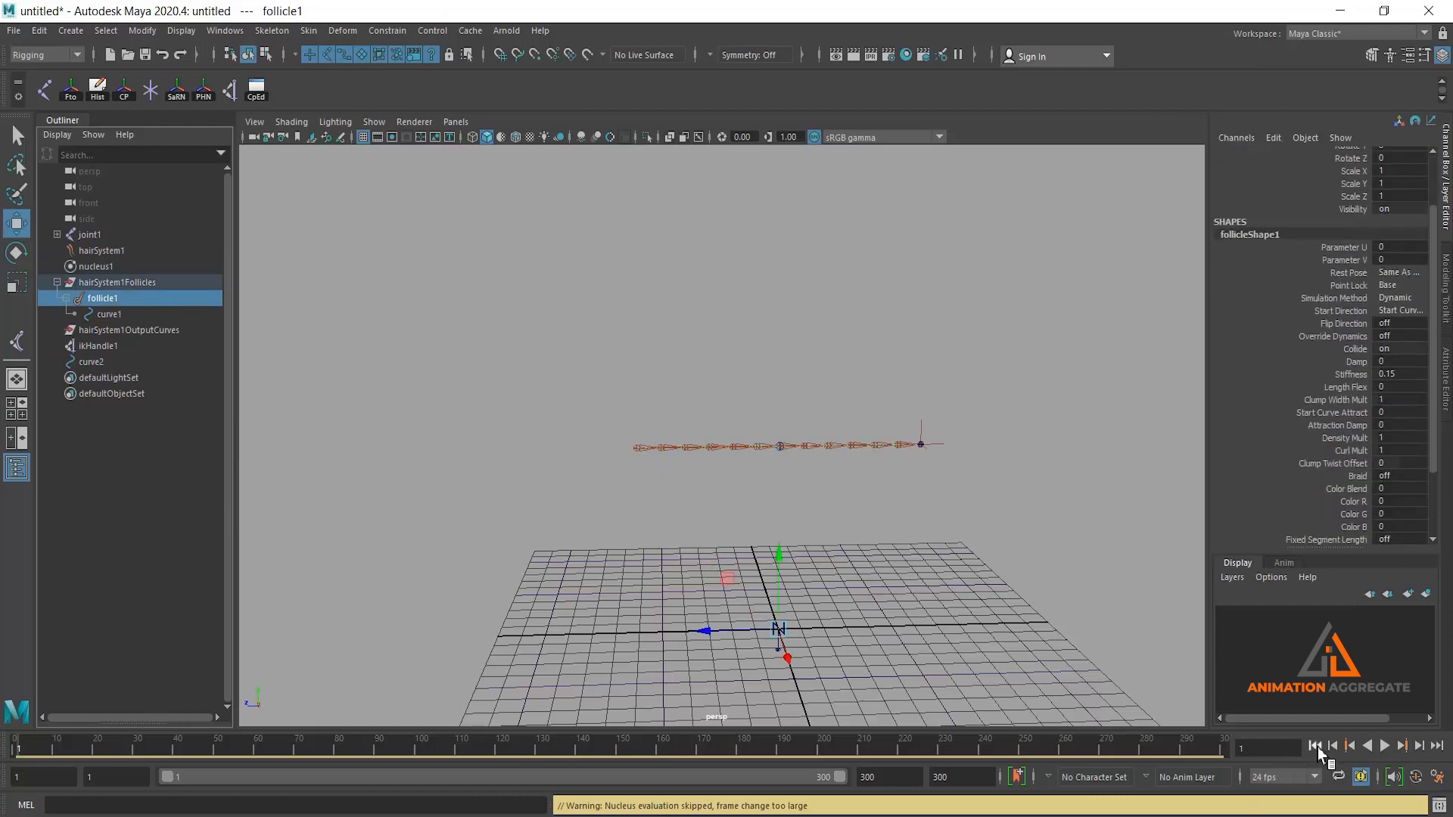
Switch to the side view, play the simulation to examine the chain's swing in profile, and return to the first frame
{"action": "key", "text": "space"}
{"action": "key", "text": "space"}
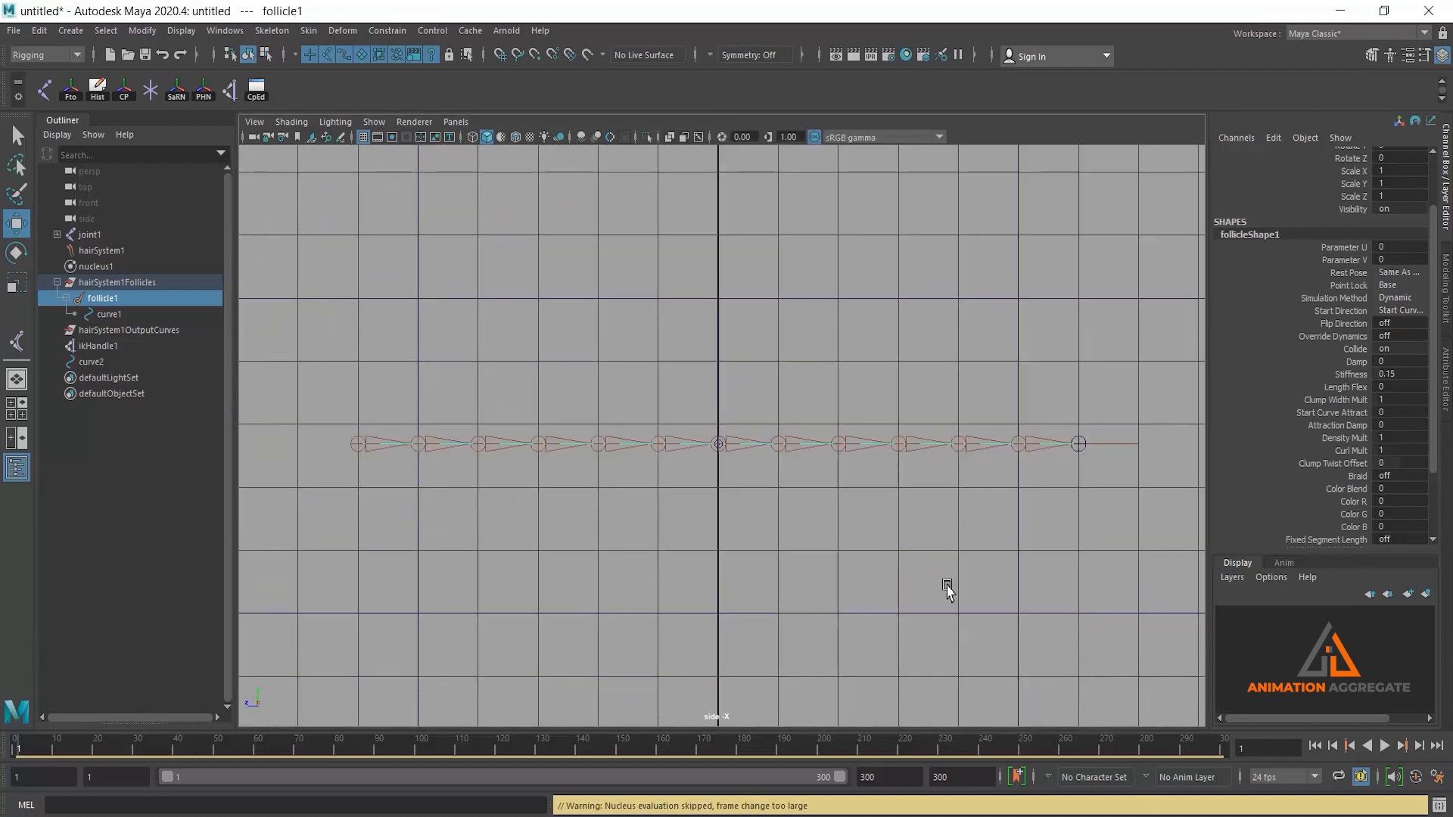
{"action": "scroll", "coordinate": [947, 587], "scroll_direction": "down", "scroll_amount": 4}
{"action": "middle_click_drag", "start_coordinate": [941, 624], "coordinate": [950, 502], "text": "alt"}
{"action": "scroll", "coordinate": [950, 502], "scroll_direction": "down", "scroll_amount": 2}
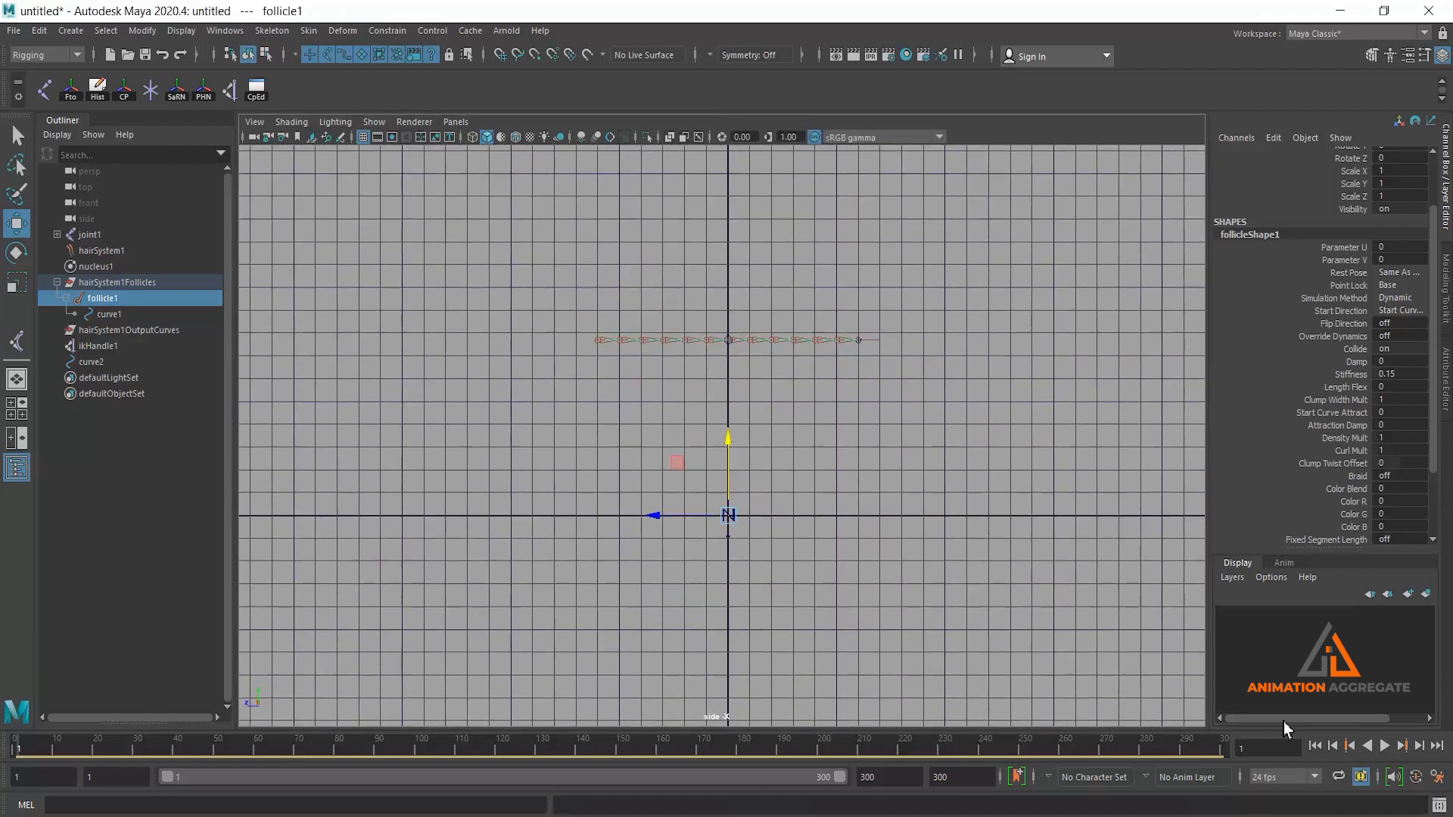
{"action": "left_click", "coordinate": [1384, 747]}
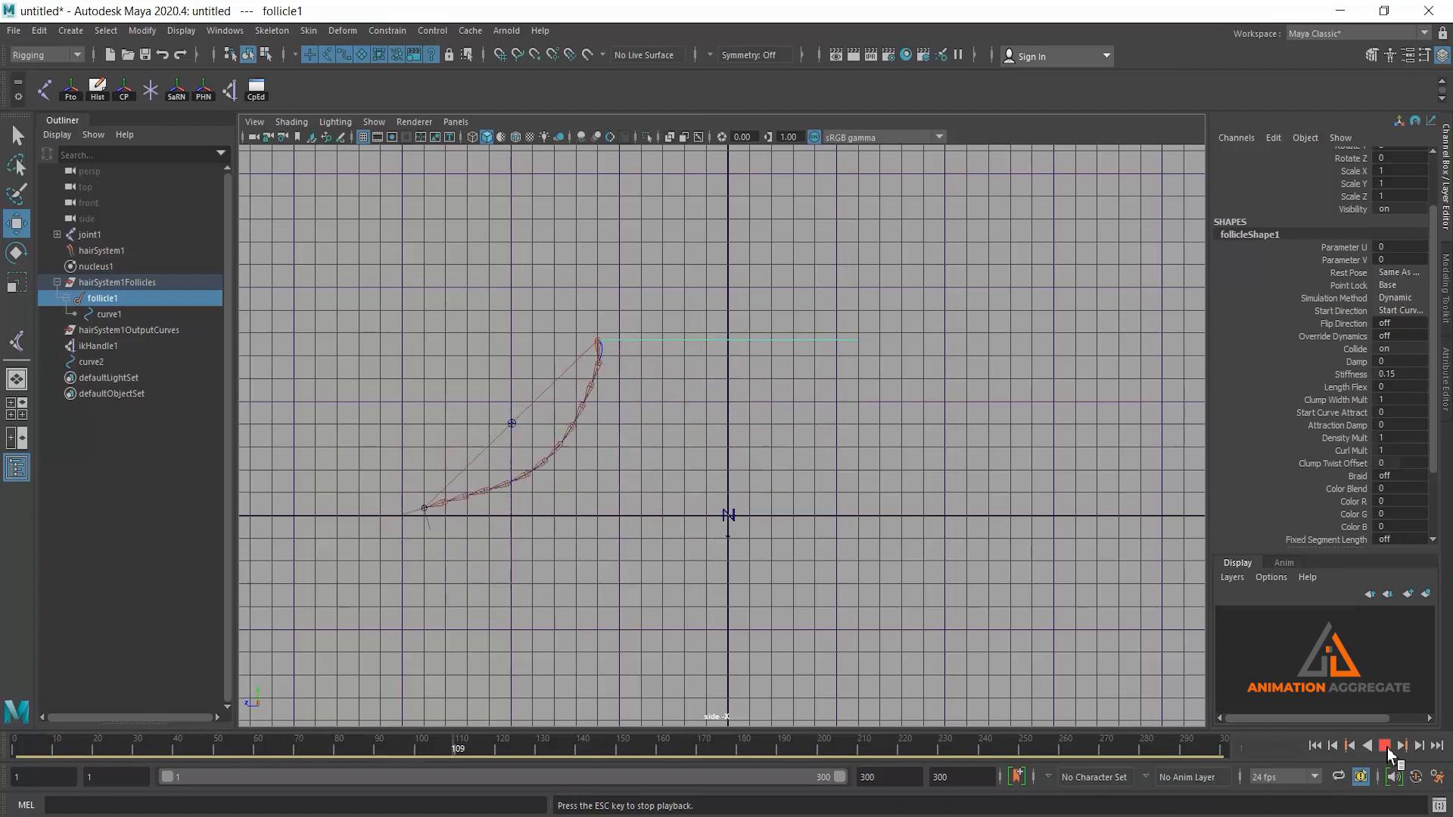
{"action": "left_click", "coordinate": [1385, 747]}
{"action": "left_click", "coordinate": [1317, 746]}
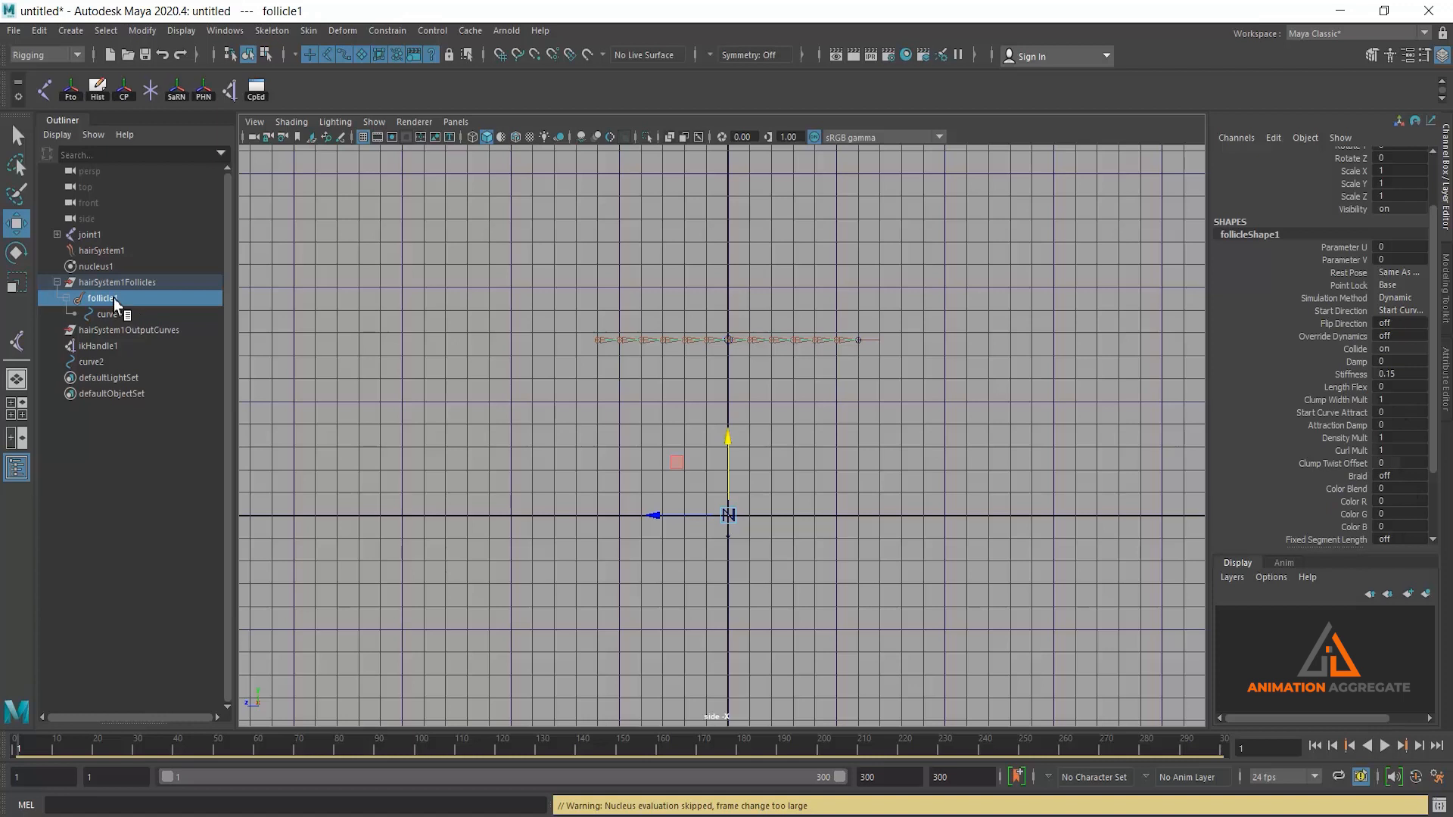
Set the Mass of hairSystem1 to 10
{"action": "left_click", "coordinate": [115, 255]}
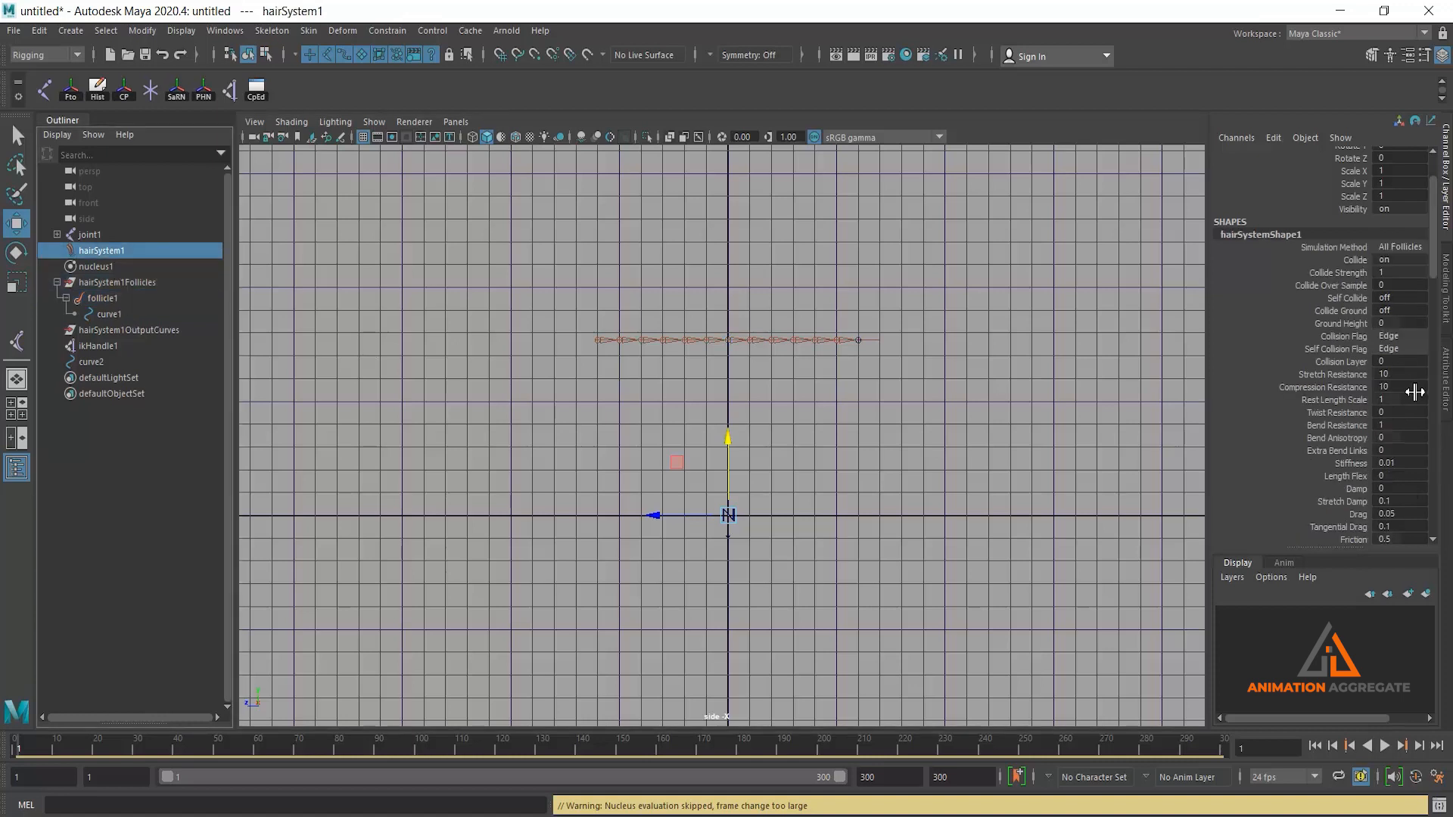
{"action": "scroll", "coordinate": [1327, 454], "scroll_direction": "down", "scroll_amount": 2}
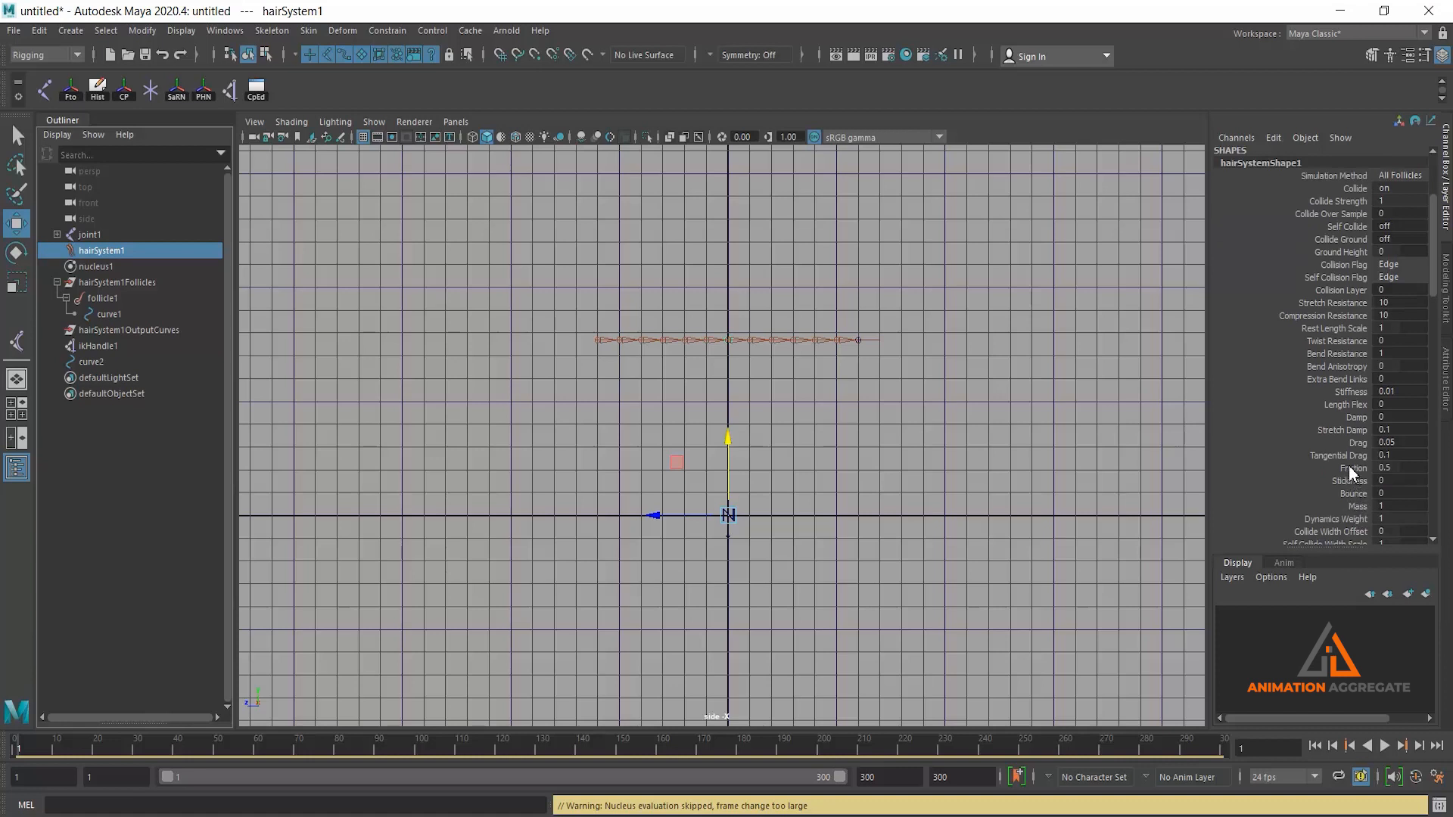
{"action": "scroll", "coordinate": [1348, 464], "scroll_direction": "down", "scroll_amount": 3}
{"action": "left_click", "coordinate": [1356, 470]}
{"action": "left_click", "coordinate": [1388, 472]}
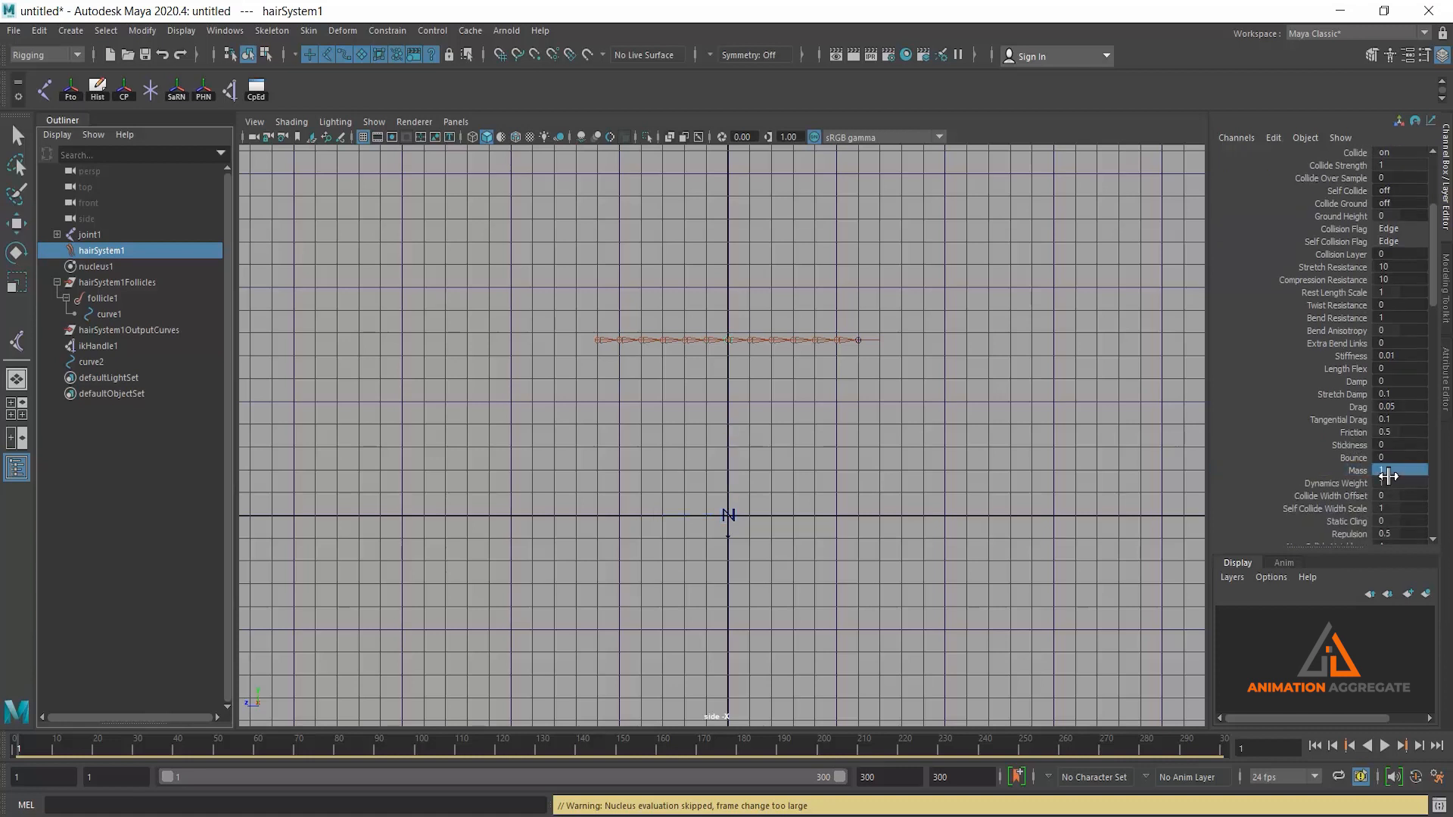
{"action": "key", "text": "Return"}
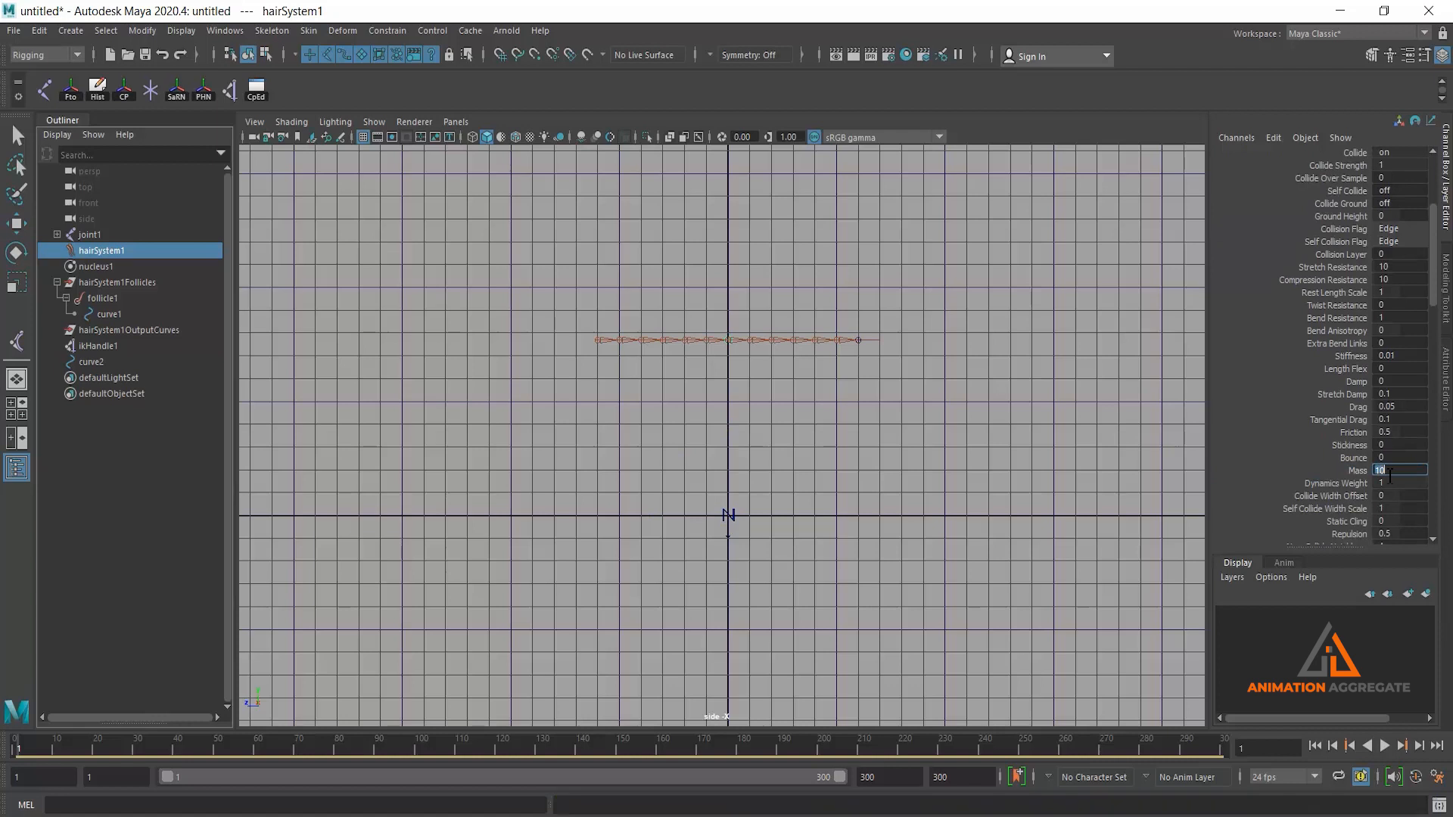
Play the simulation repeatedly from the start to examine how the heavier chain swings, and return to the first frame
{"action": "left_click", "coordinate": [1385, 746]}
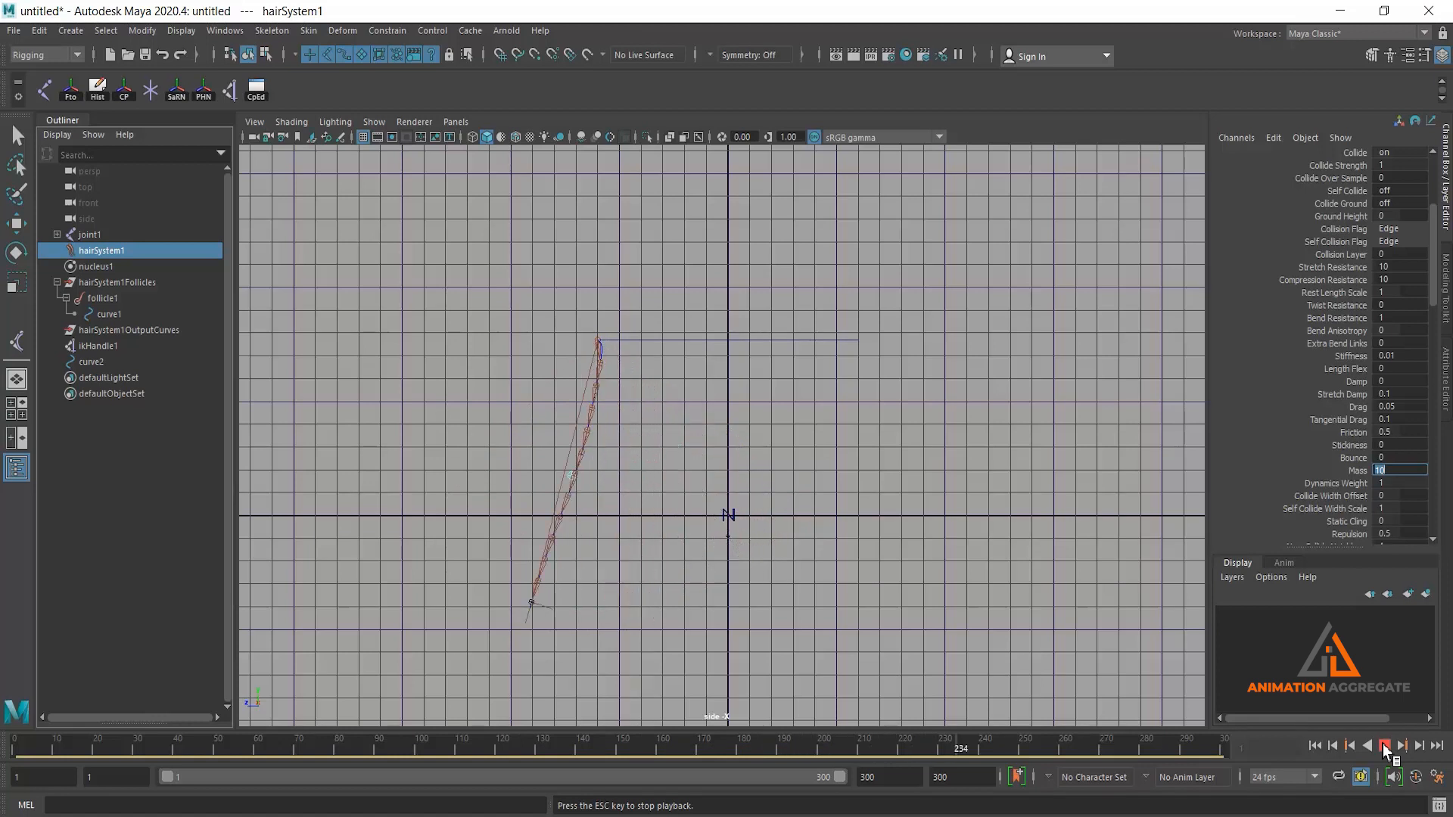
{"action": "left_click", "coordinate": [1384, 747]}
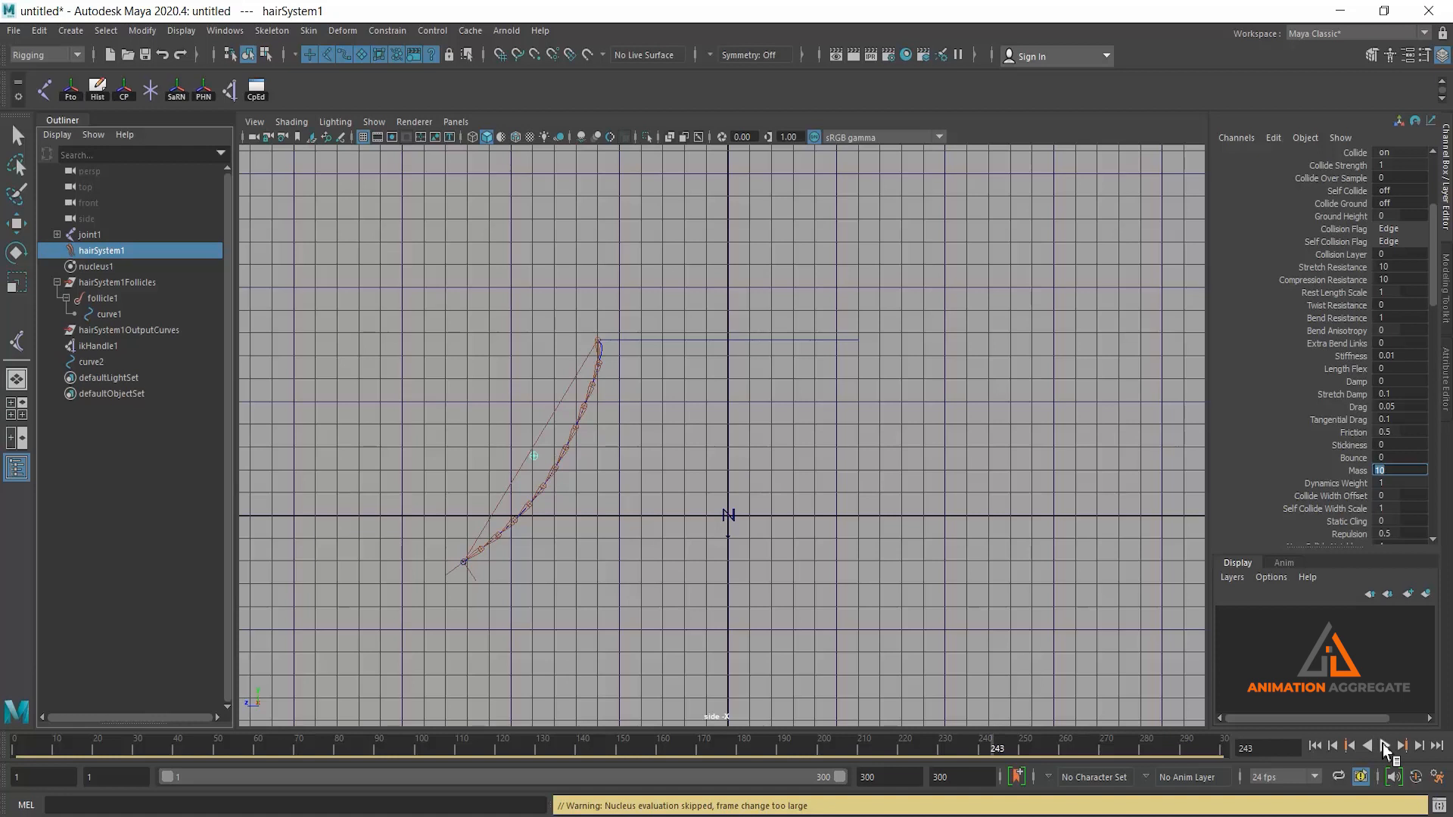
{"action": "key", "text": "alt+shift+v"}
{"action": "left_click", "coordinate": [1384, 747]}
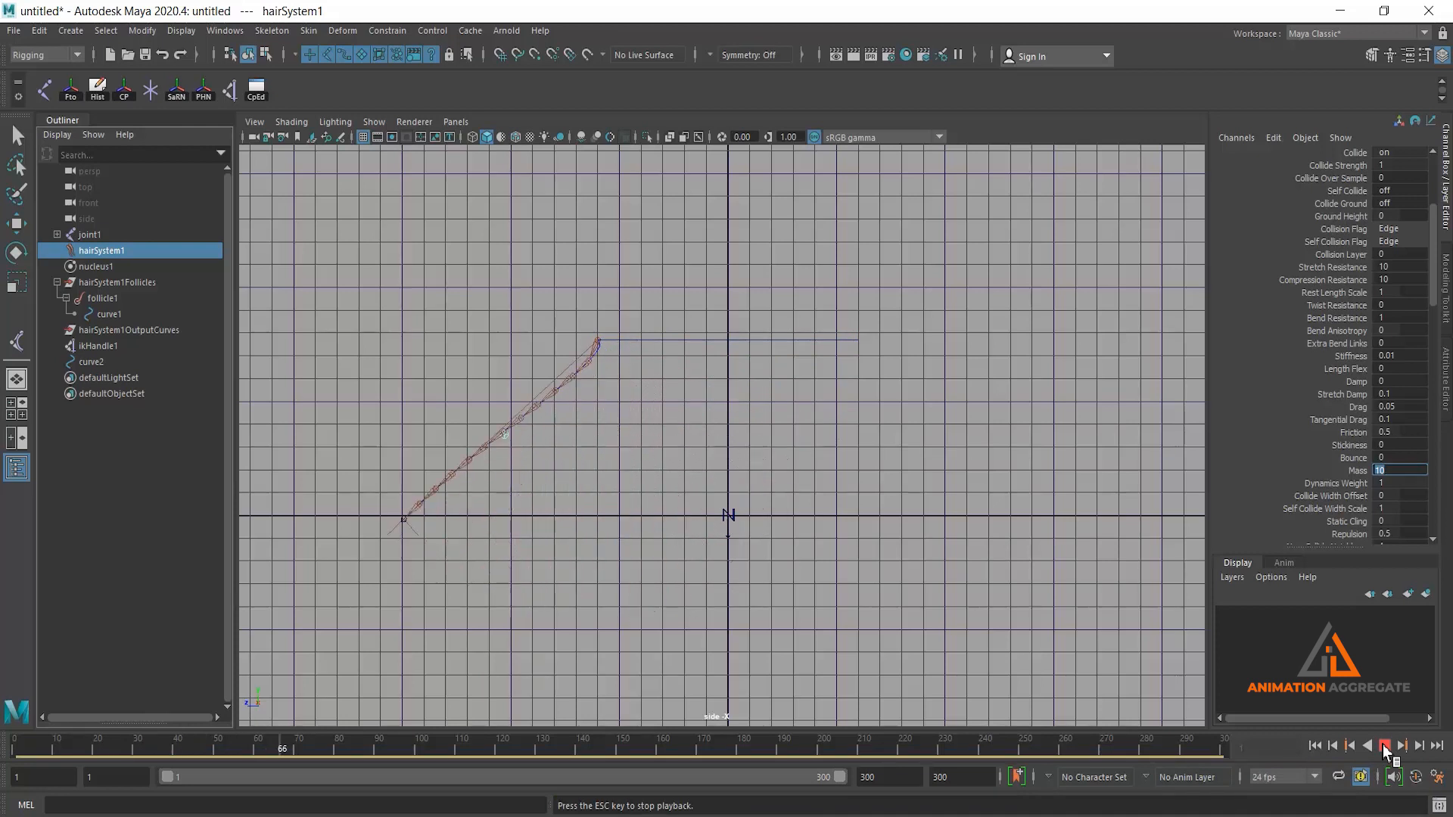
{"action": "left_click", "coordinate": [1384, 747]}
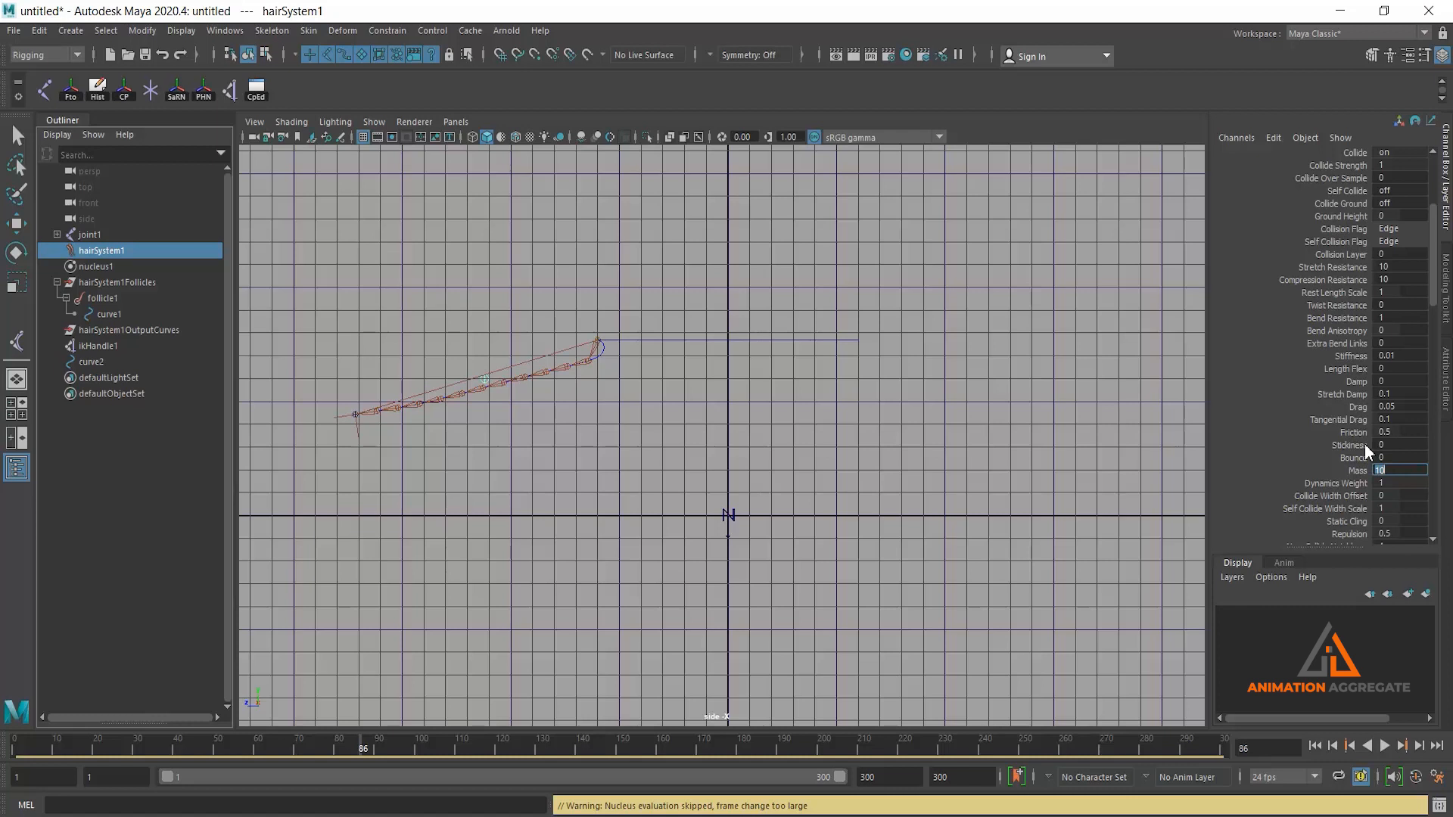
{"action": "left_click", "coordinate": [1314, 745]}
{"action": "left_click", "coordinate": [1385, 746]}
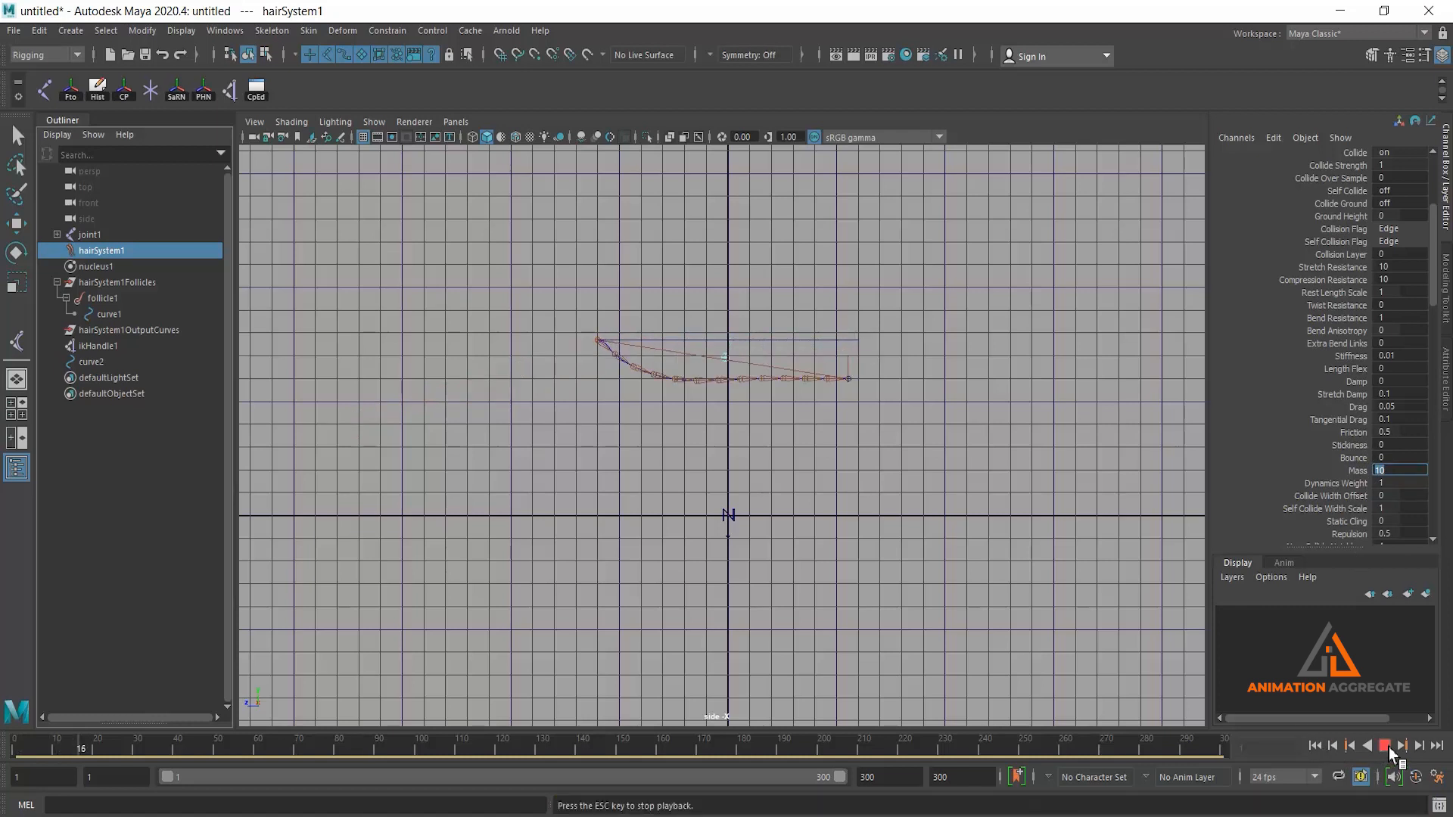
{"action": "left_click", "coordinate": [1386, 747]}
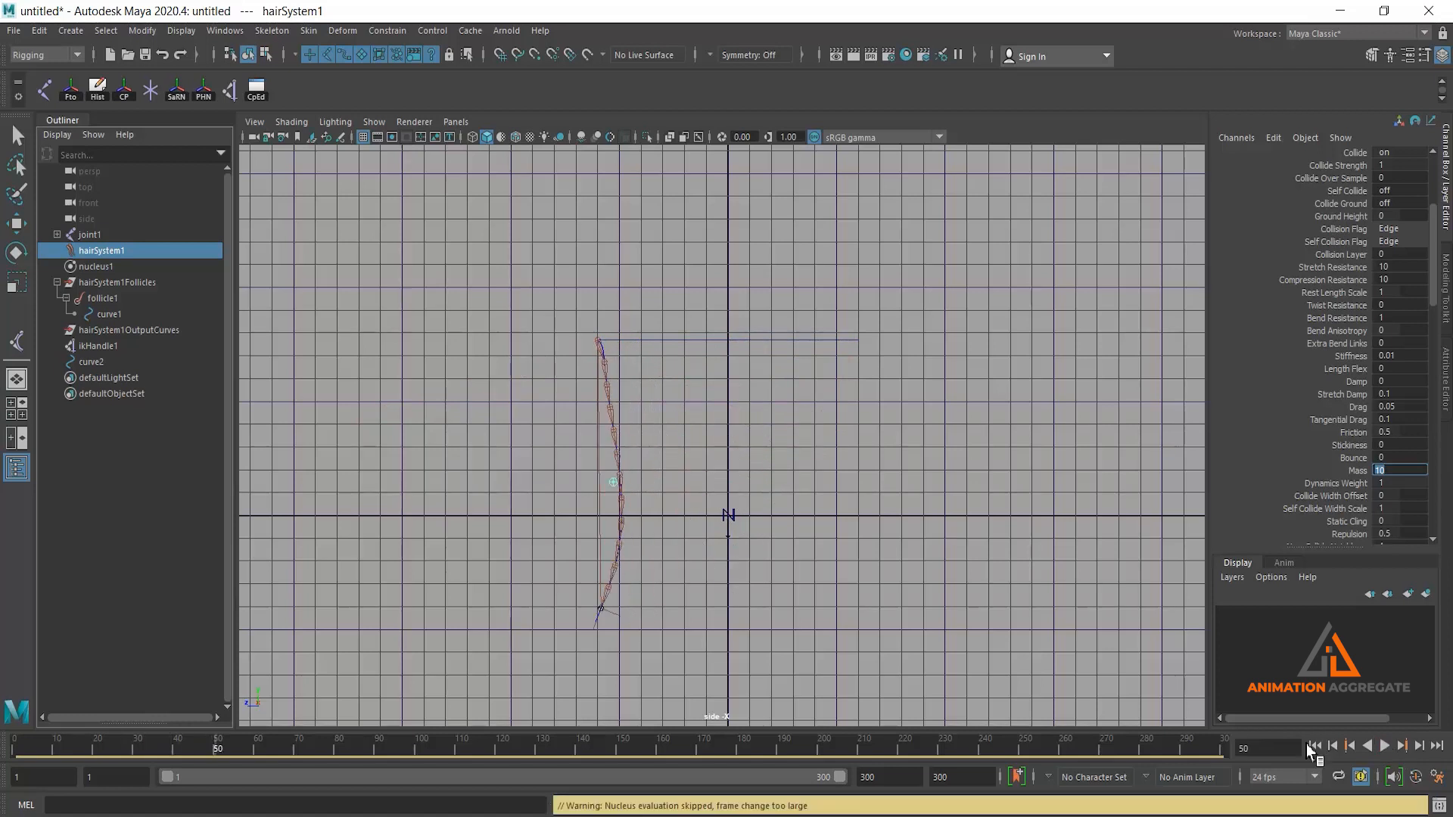
{"action": "left_click", "coordinate": [1314, 745]}
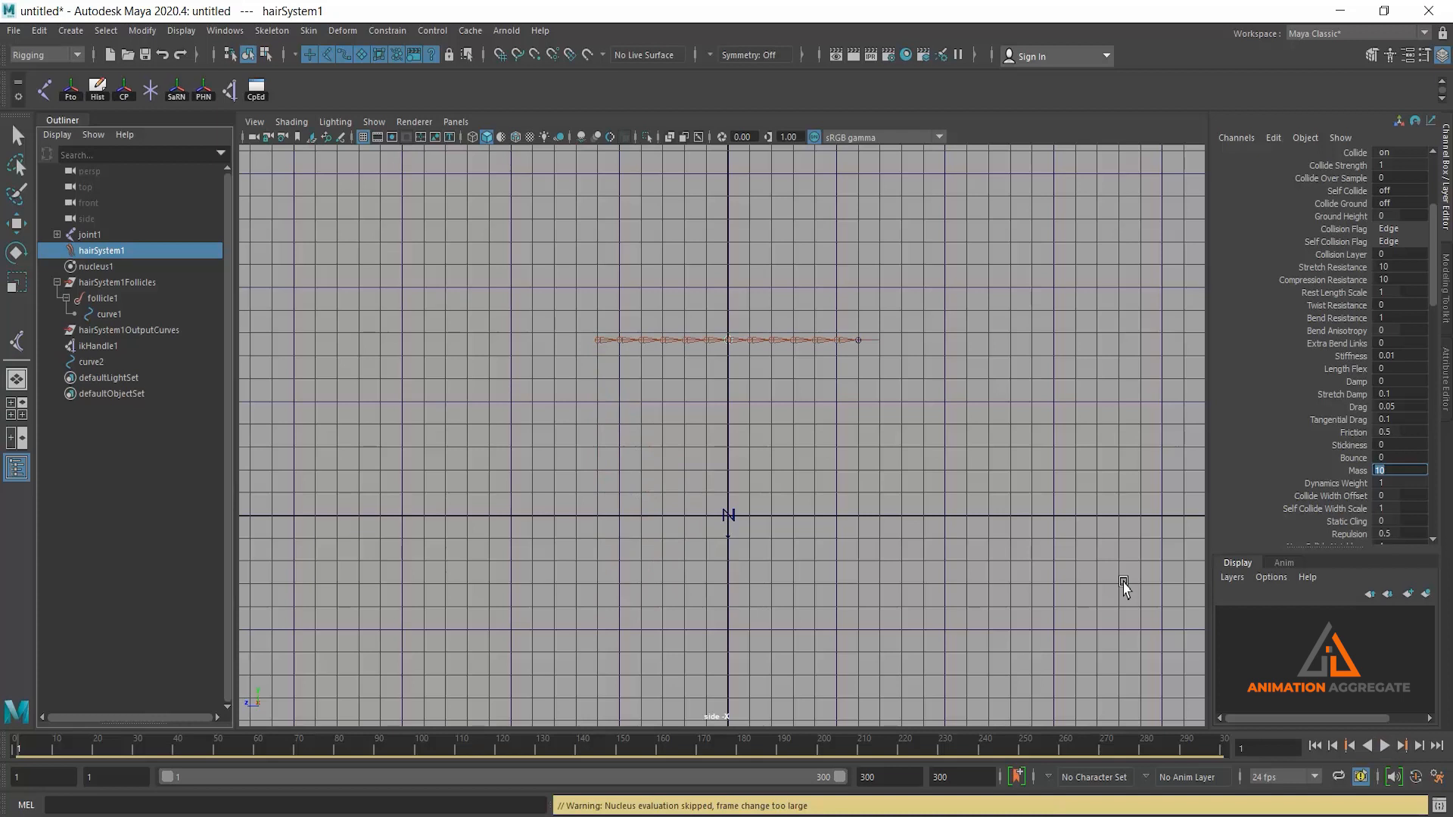
Set the Mass of hairSystem1 to 0
{"action": "key", "text": "BackSpace"}
{"action": "type", "text": "0"}
{"action": "key", "text": "Return"}
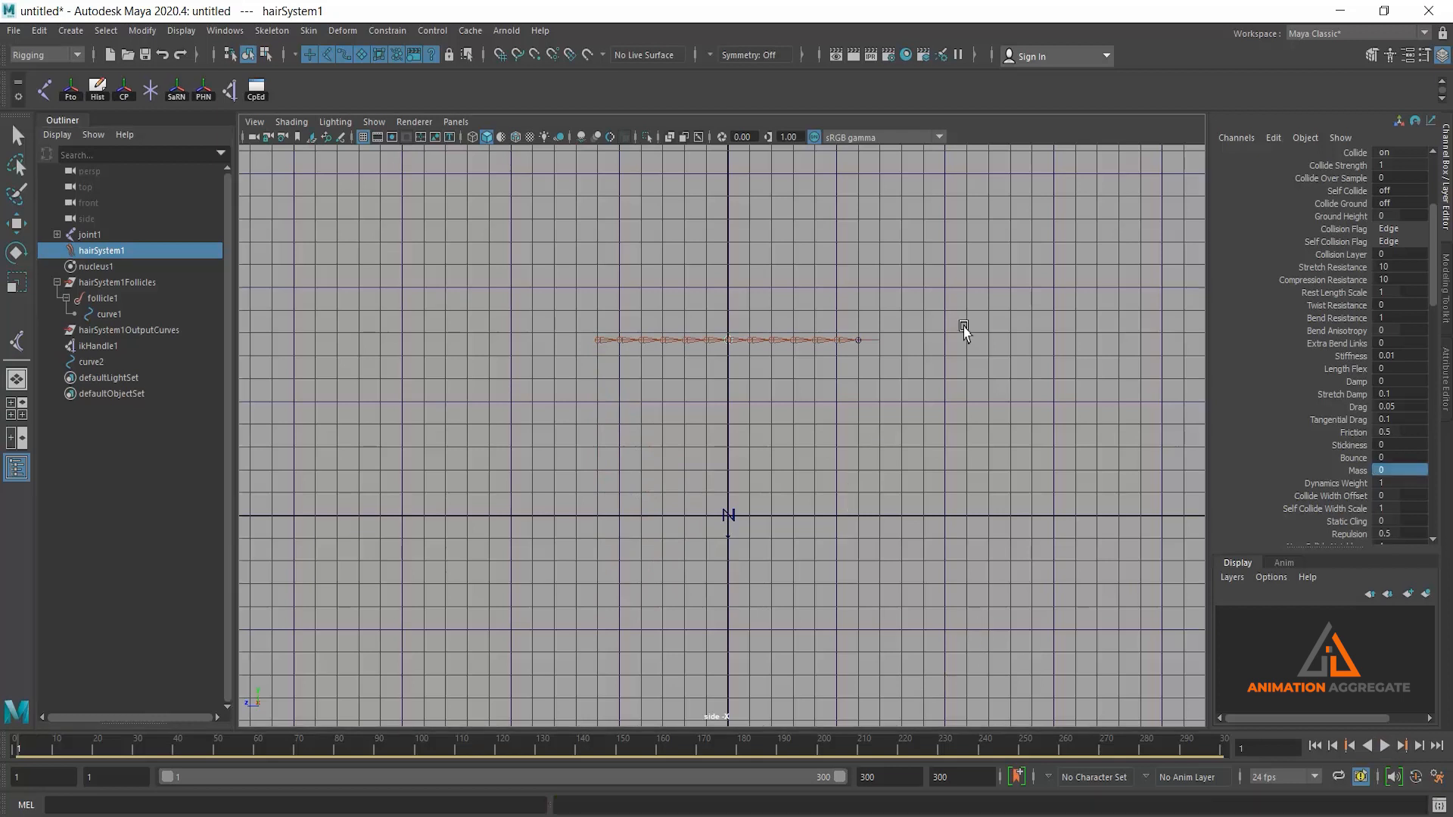
Switch to the perspective view, play the simulation to examine the massless chain's motion, and return to the first frame
{"action": "key", "text": "space"}
{"action": "key", "text": "space"}
{"action": "left_click_drag", "start_coordinate": [922, 408], "coordinate": [924, 424], "text": "alt"}
{"action": "middle_click_drag", "start_coordinate": [892, 498], "coordinate": [905, 452], "text": "alt"}
{"action": "left_click_drag", "start_coordinate": [905, 452], "coordinate": [882, 512], "text": "alt"}
{"action": "left_click_drag", "start_coordinate": [924, 583], "coordinate": [877, 532], "text": "alt"}
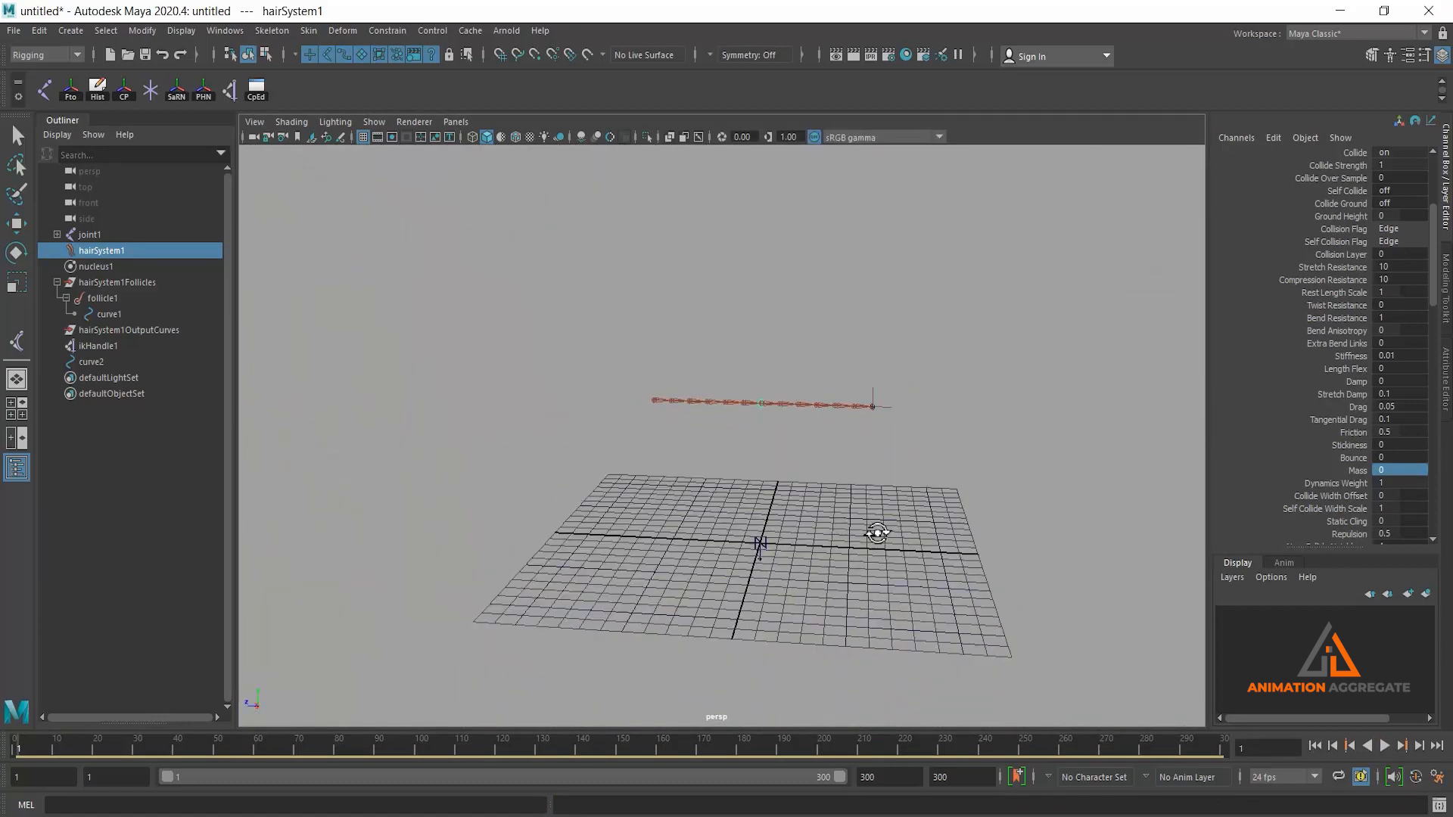
{"action": "left_click", "coordinate": [1386, 746]}
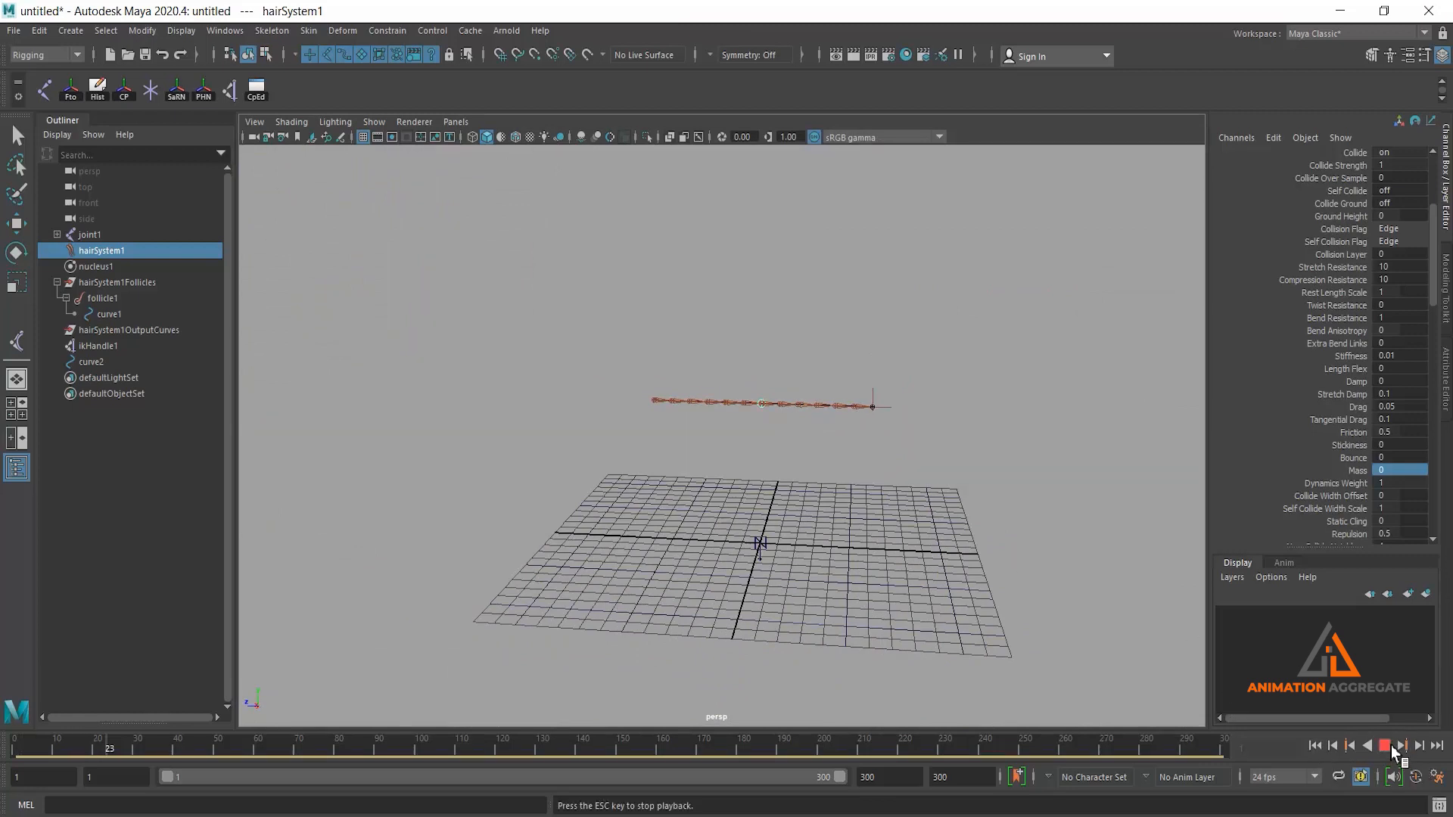
{"action": "left_click", "coordinate": [1387, 746]}
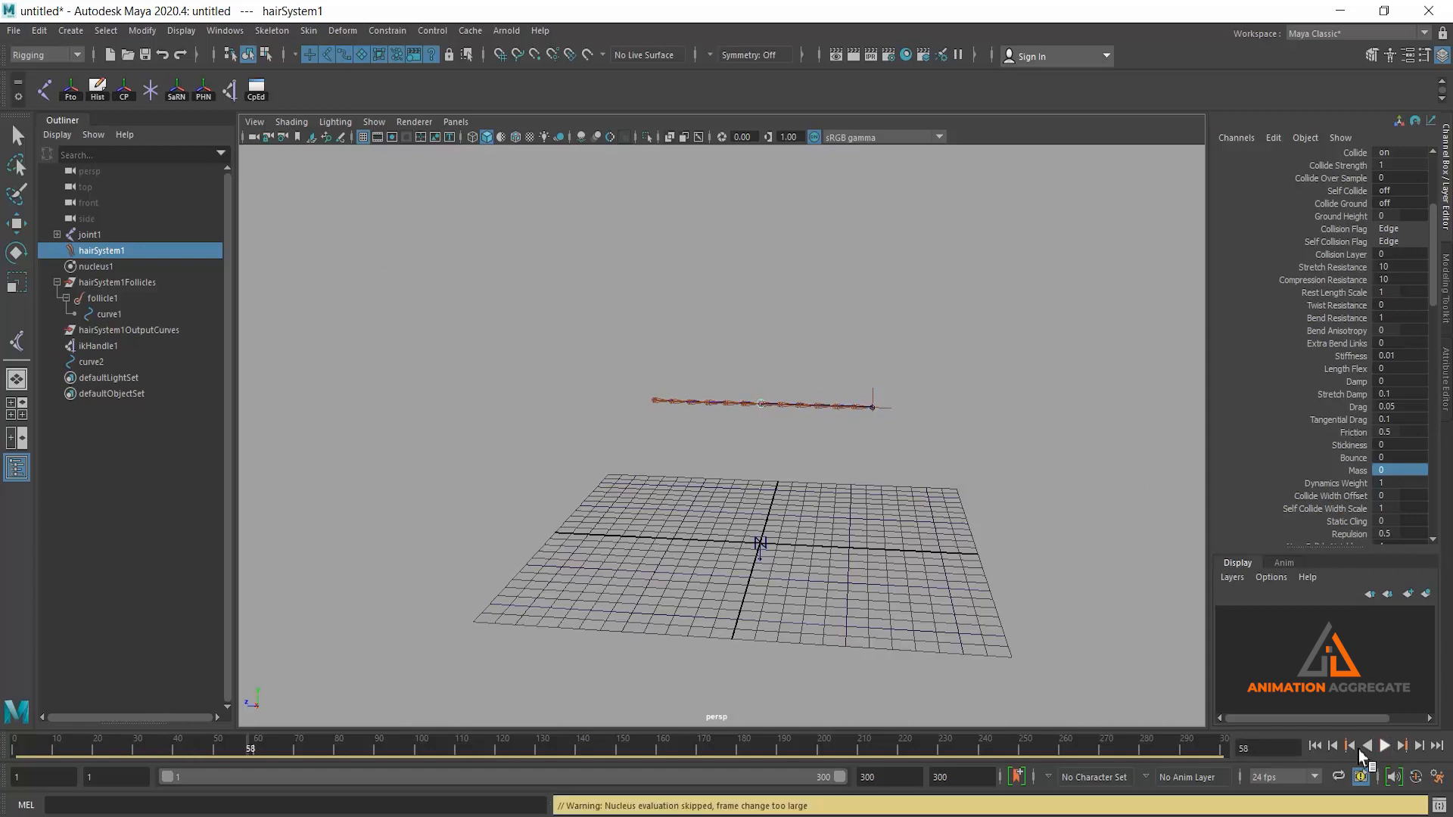
{"action": "left_click", "coordinate": [1315, 746]}
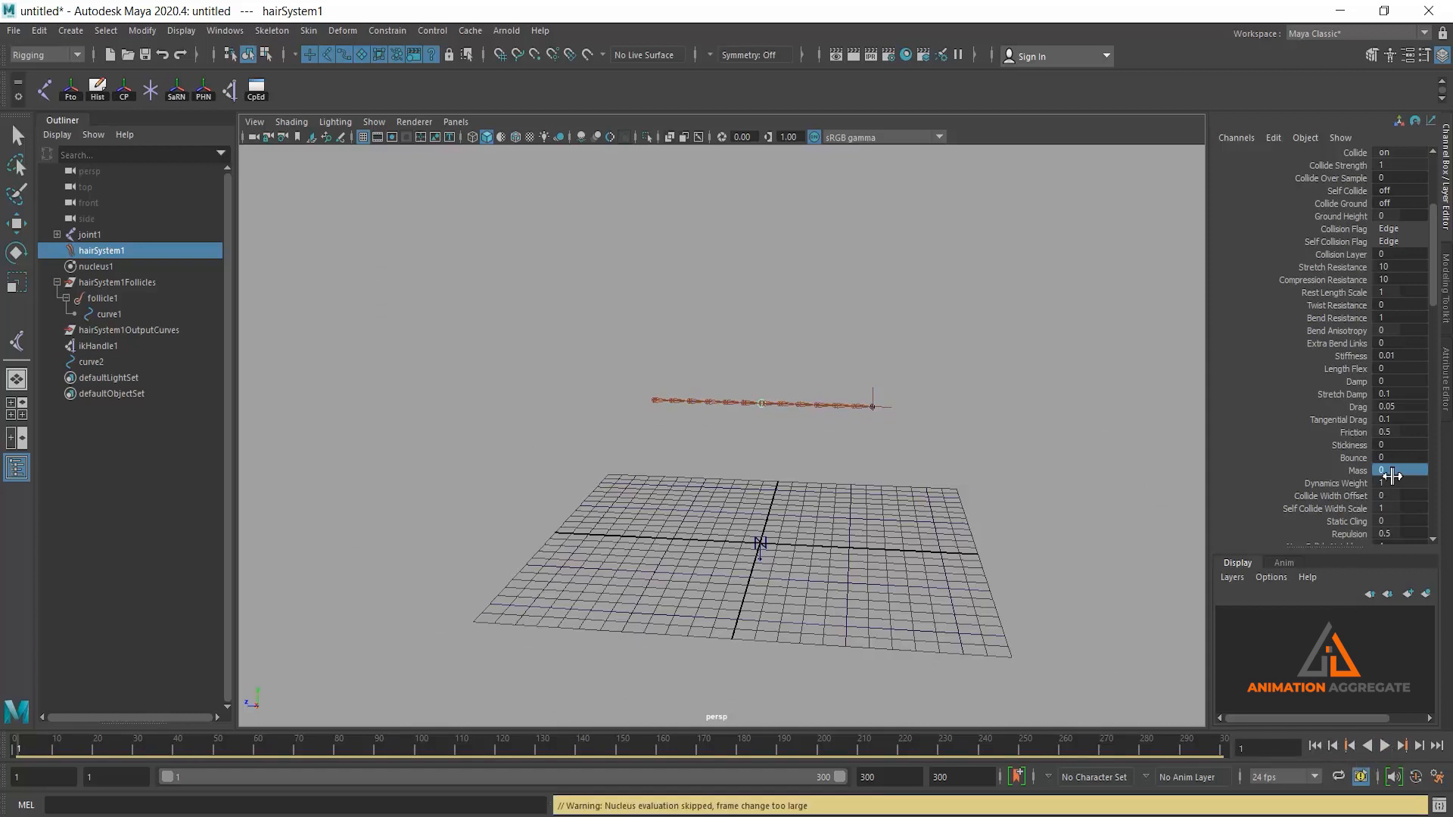
Set the Mass of hairSystem1 to 1, play the simulation to check the chain's swing, and stop playback
{"action": "left_click", "coordinate": [1395, 471]}
{"action": "type", "text": "1"}
{"action": "key", "text": "Return"}
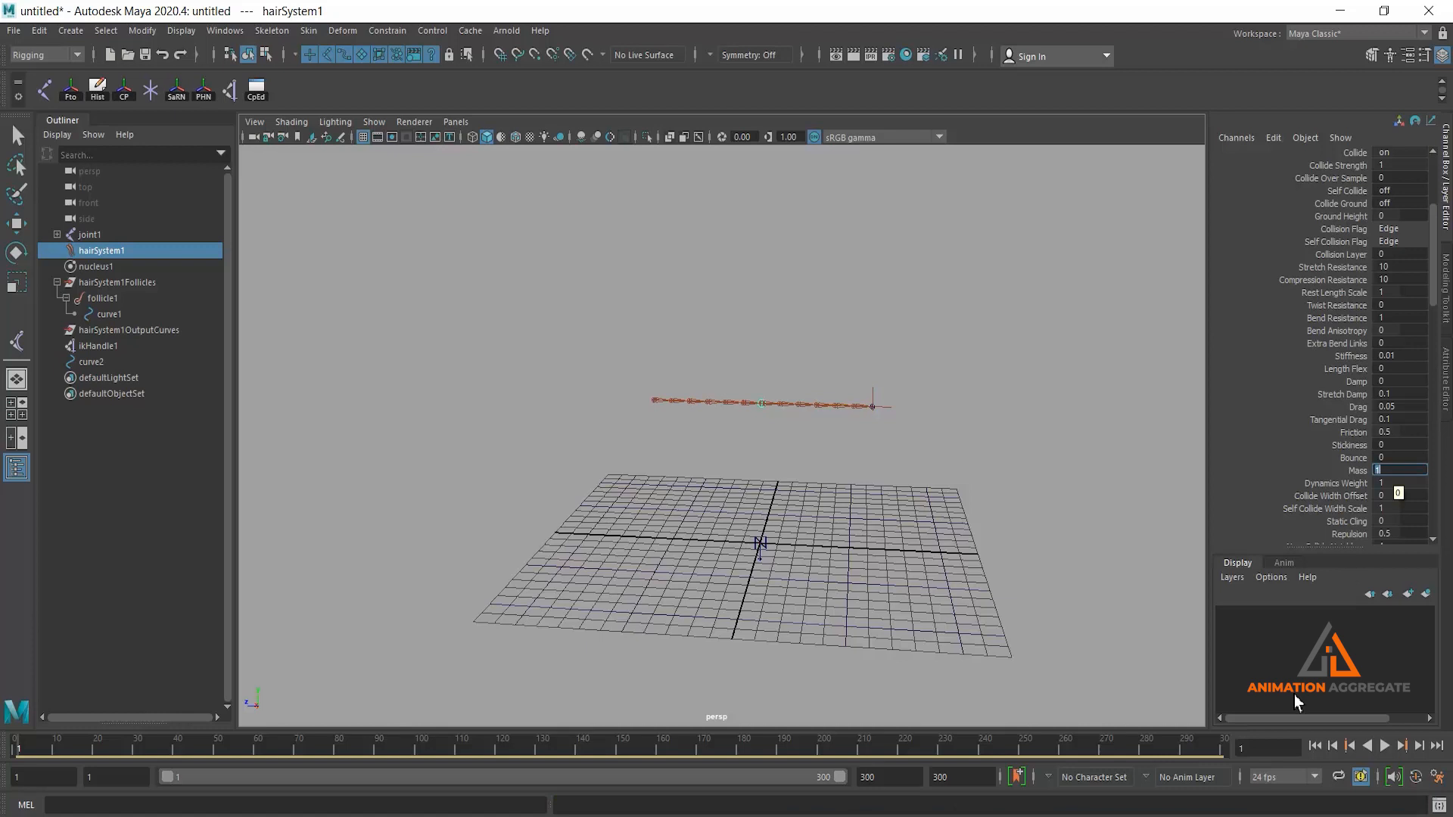
{"action": "left_click", "coordinate": [1385, 746]}
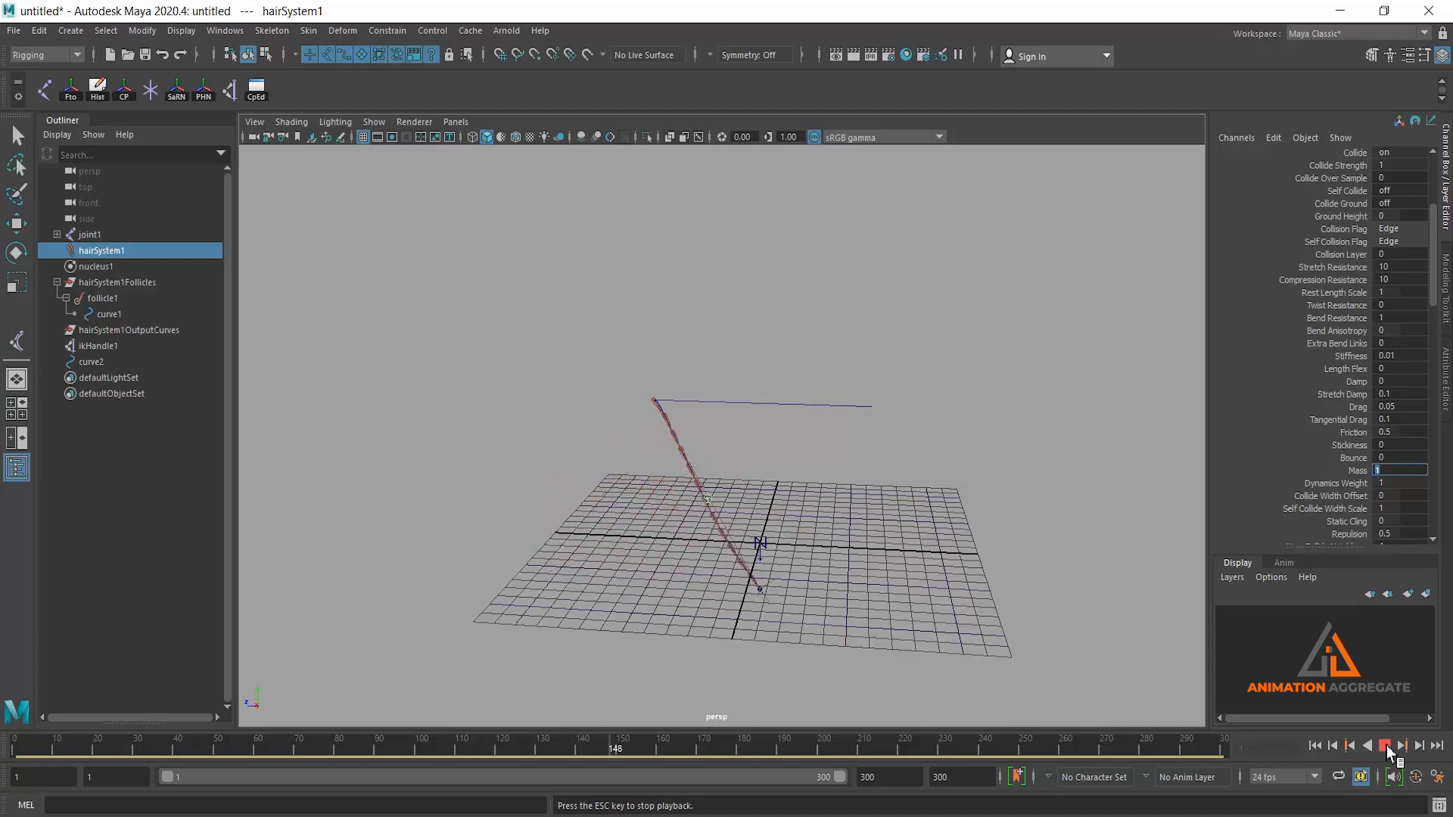
{"action": "left_click", "coordinate": [1385, 747]}
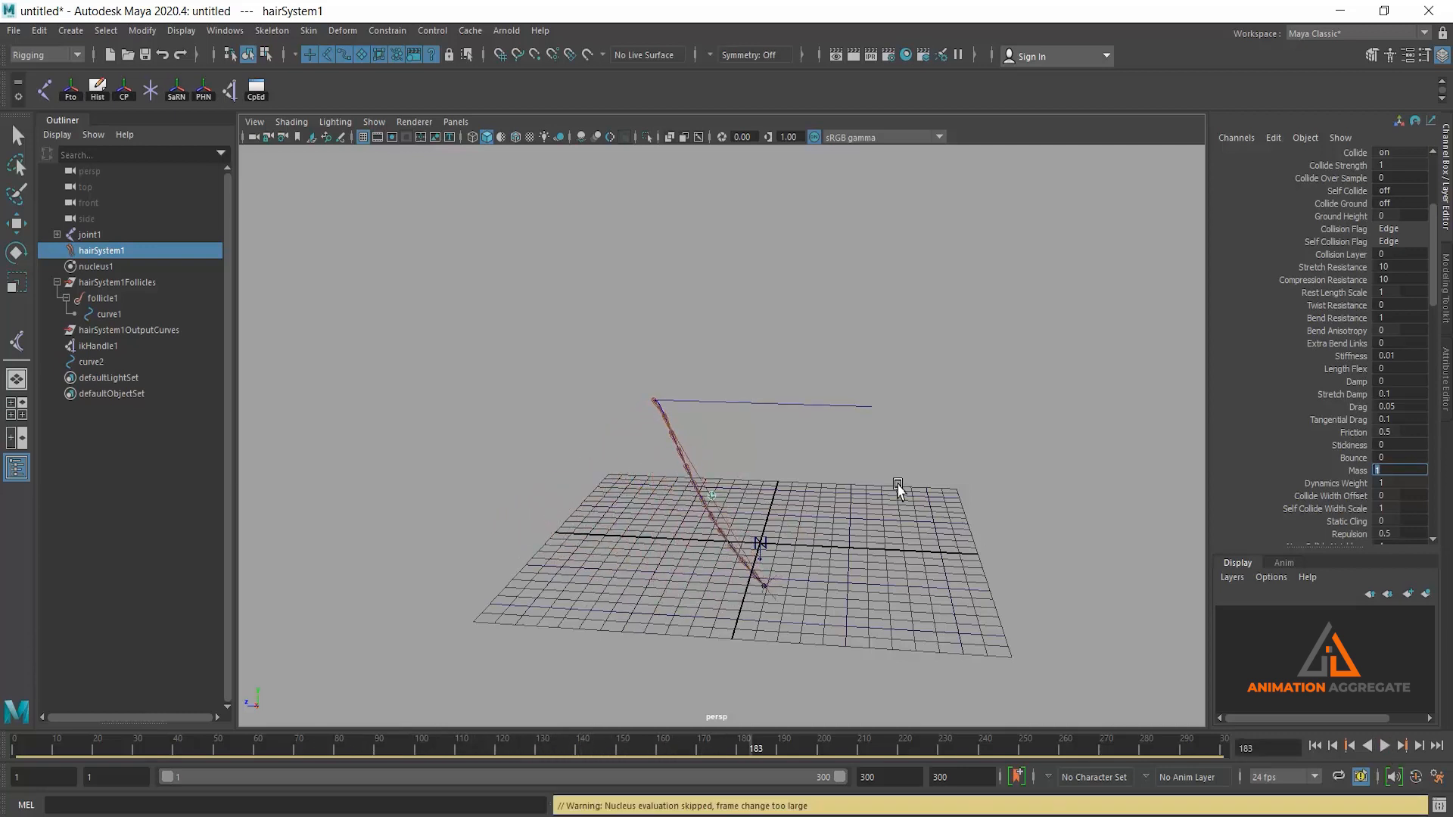